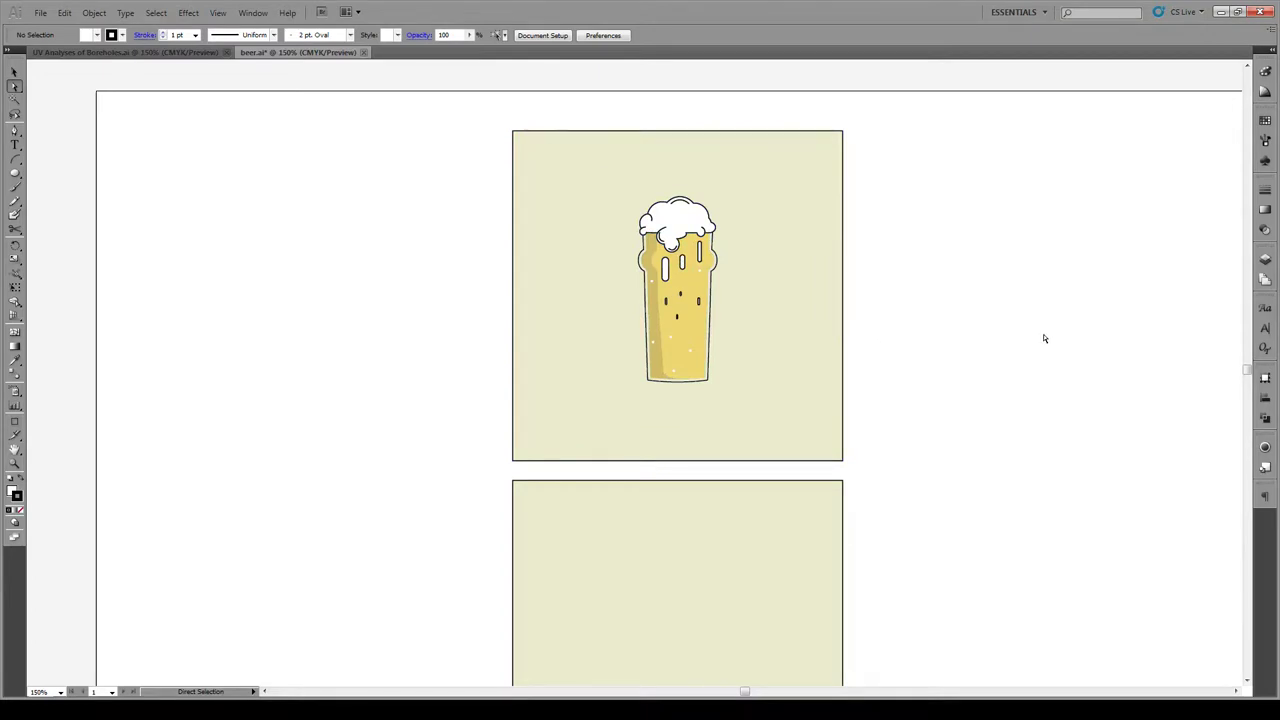
- Scroll down past the finished beer glass to the empty second artboard
scroll(891, 286, down, 4)
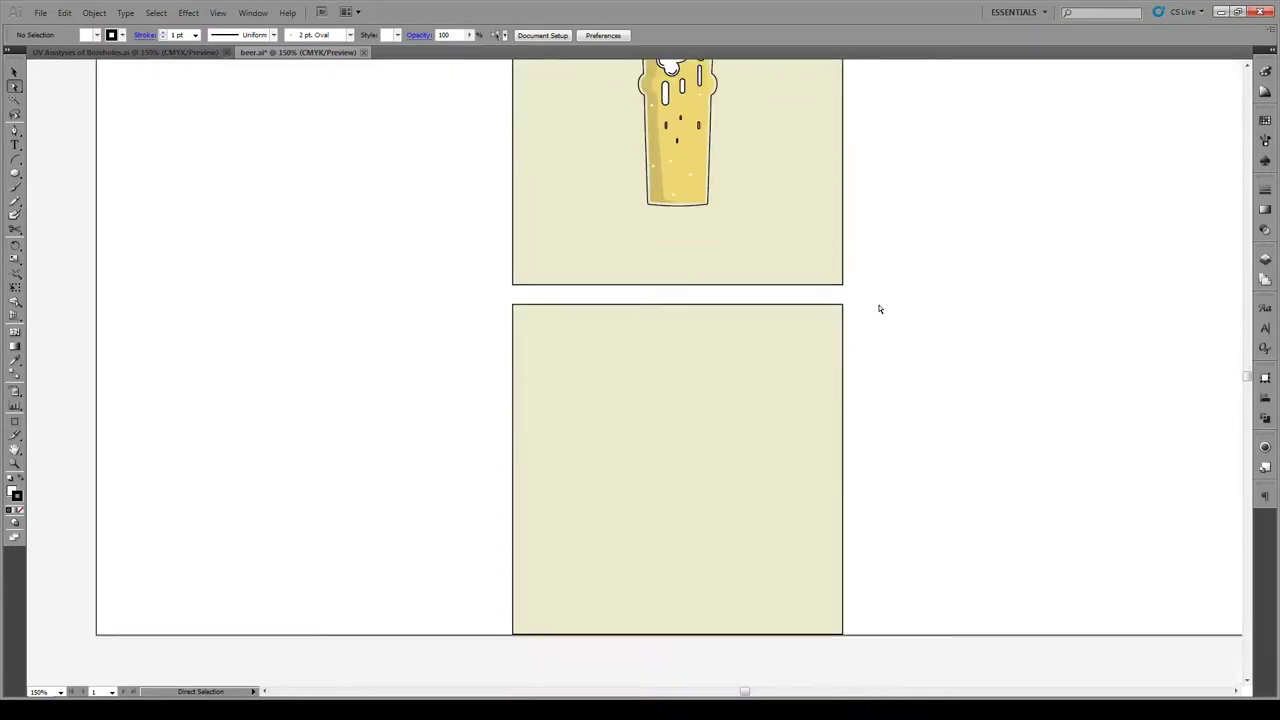
scroll(737, 563, up, 3)
scroll(723, 466, down, 1)
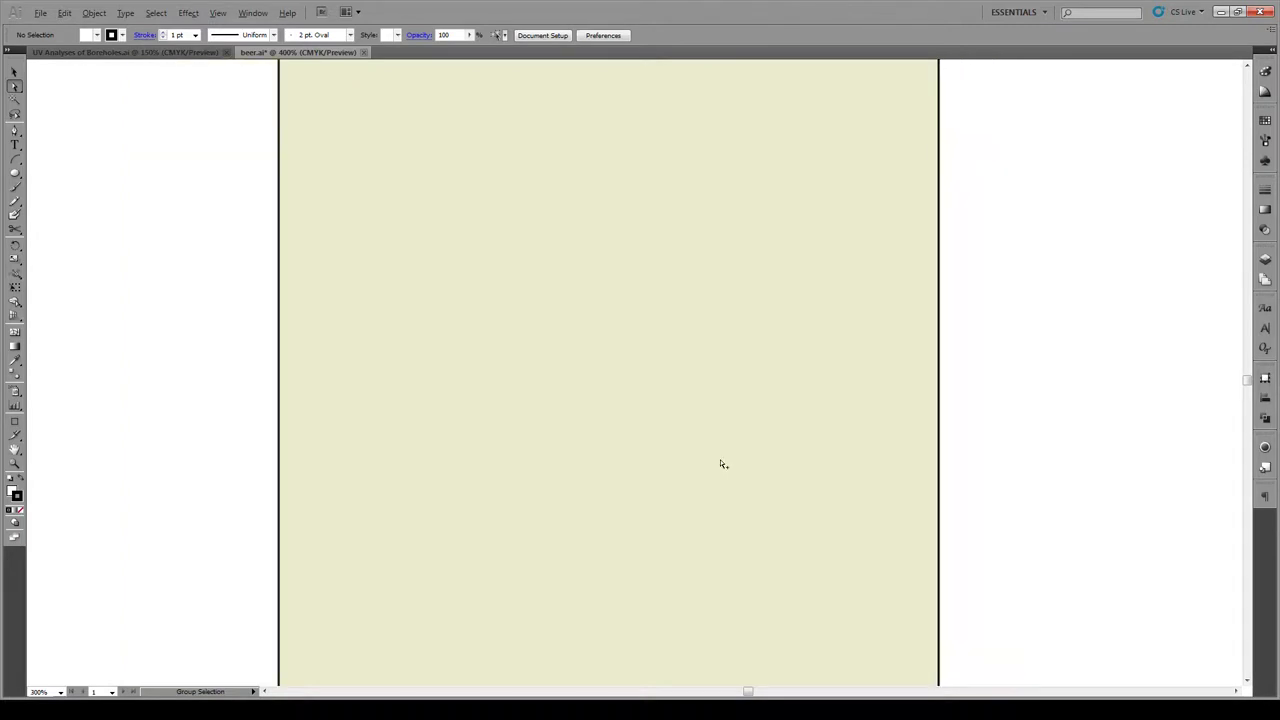
- Create a rectangle of width 50 px and height 150 px with the Rectangle Tool
key(alt)
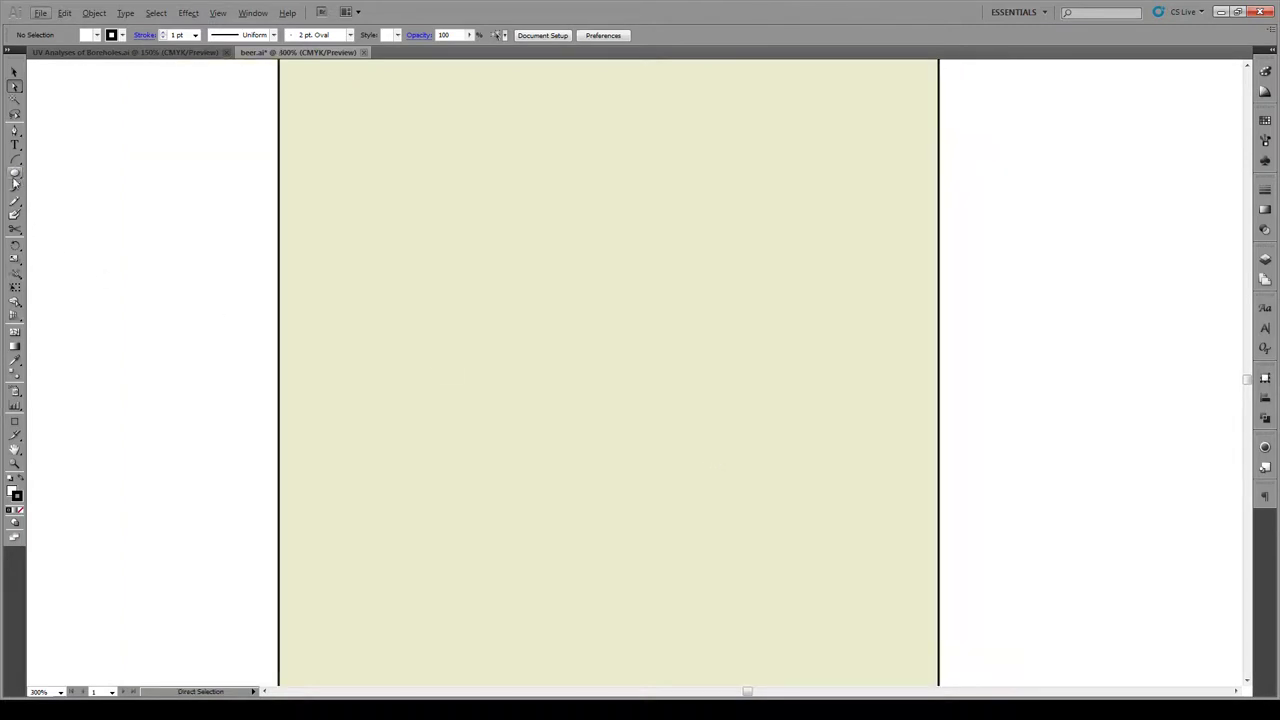
drag(14, 172, 42, 180)
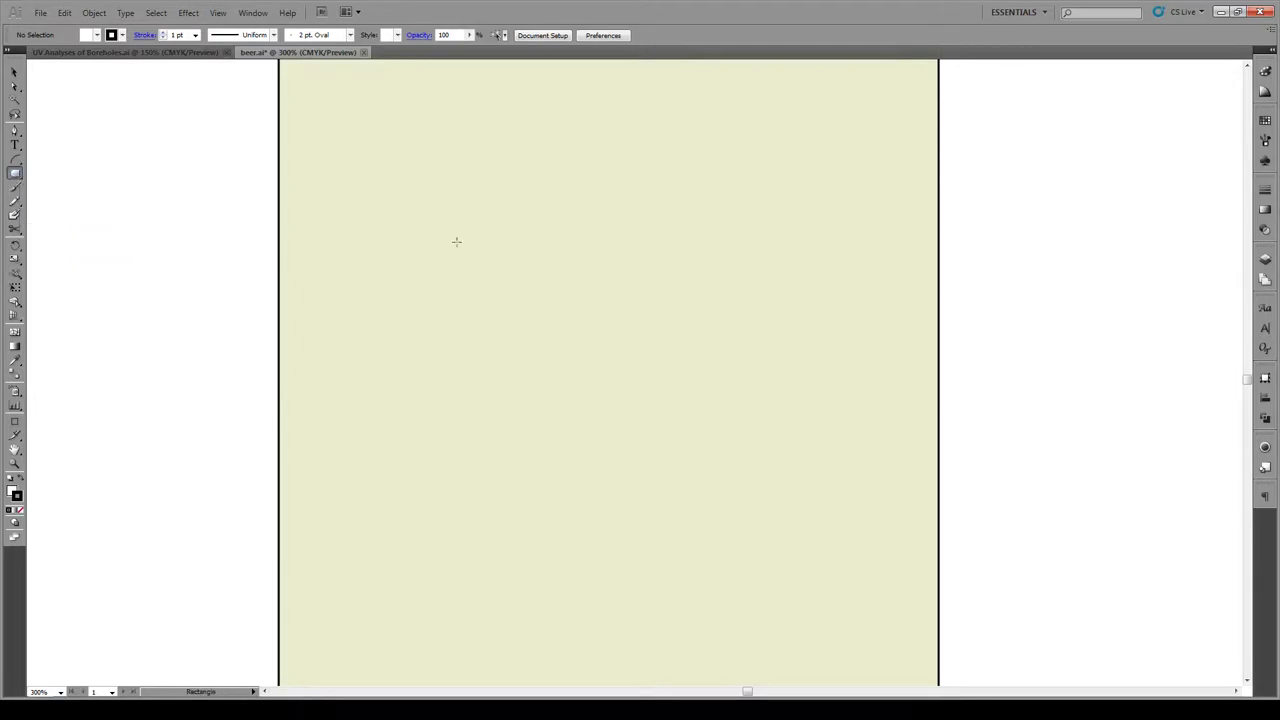
click(506, 226)
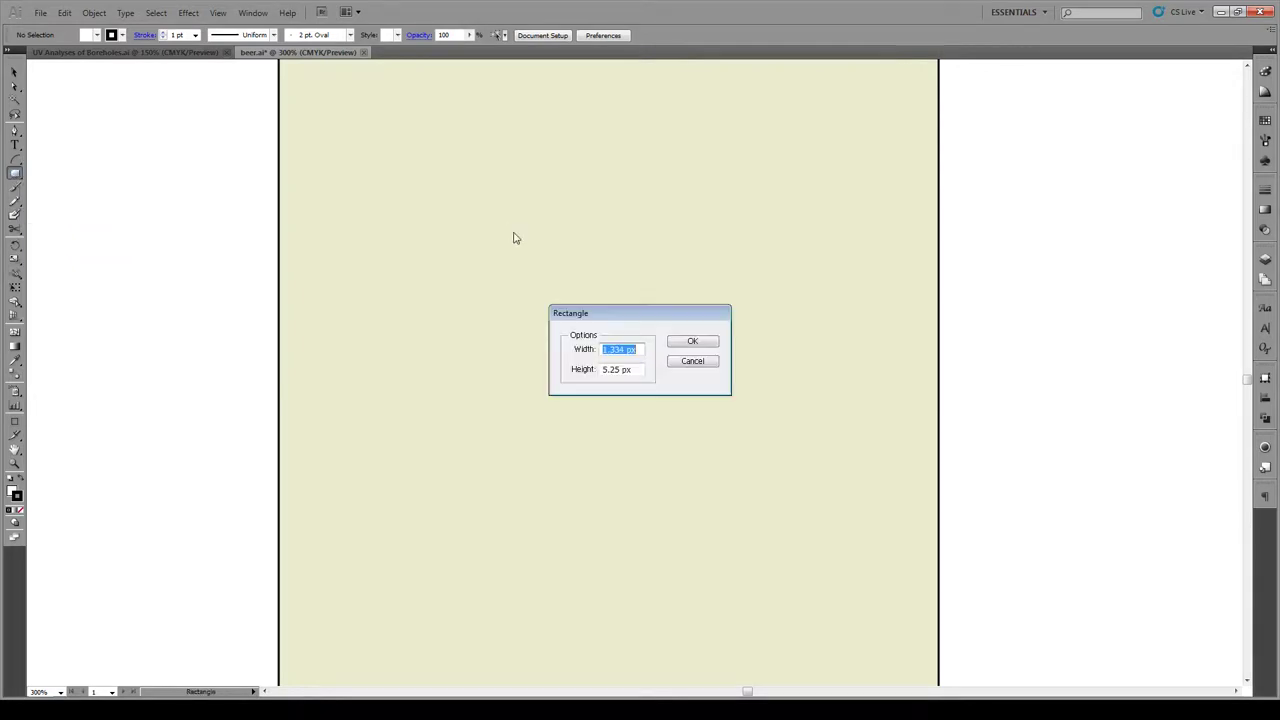
click(637, 350)
drag(637, 350, 585, 348)
text(50)
key(Tab)
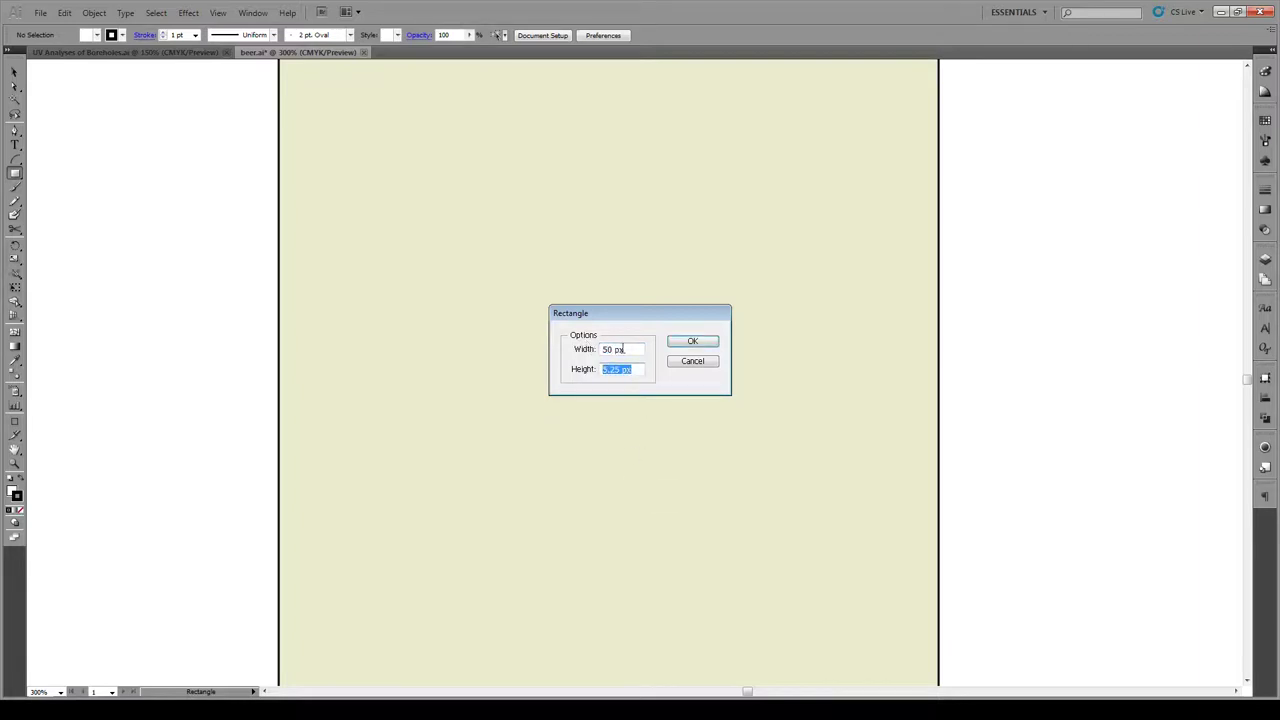
text(150)
click(692, 341)
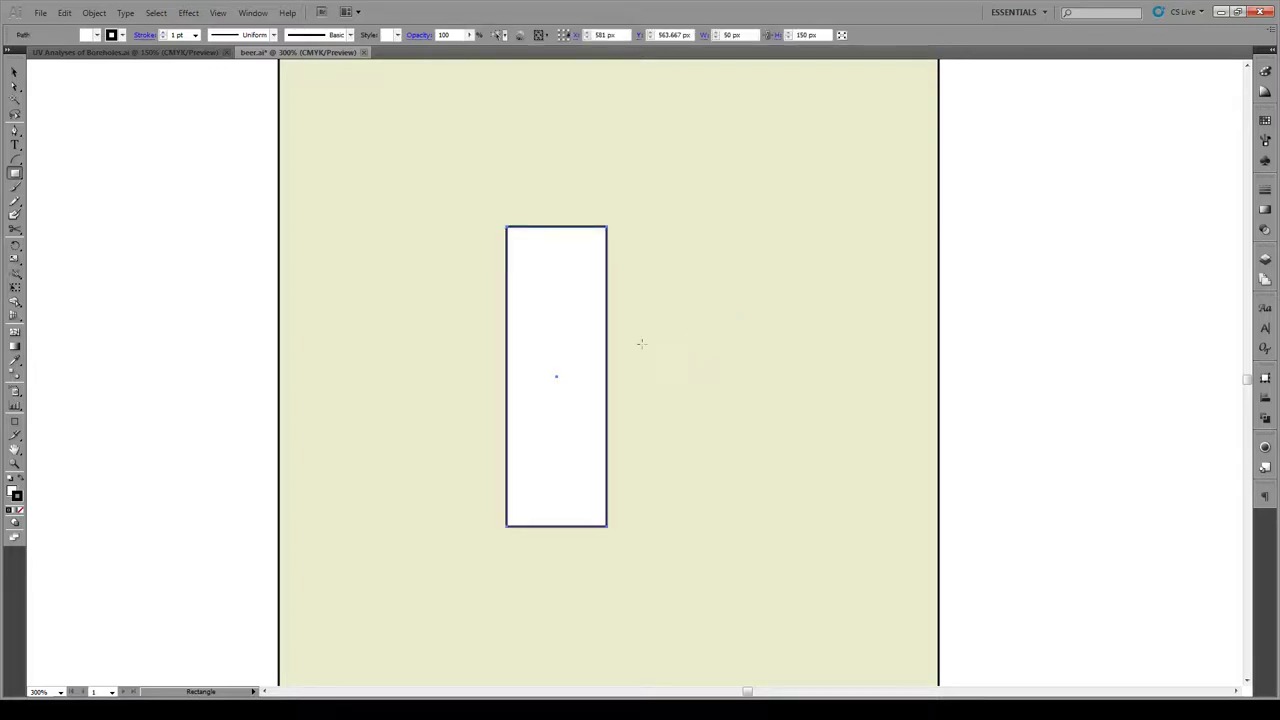
- Move the rectangle about 60 px right and set its fill to None
key(v)
drag(557, 380, 617, 380)
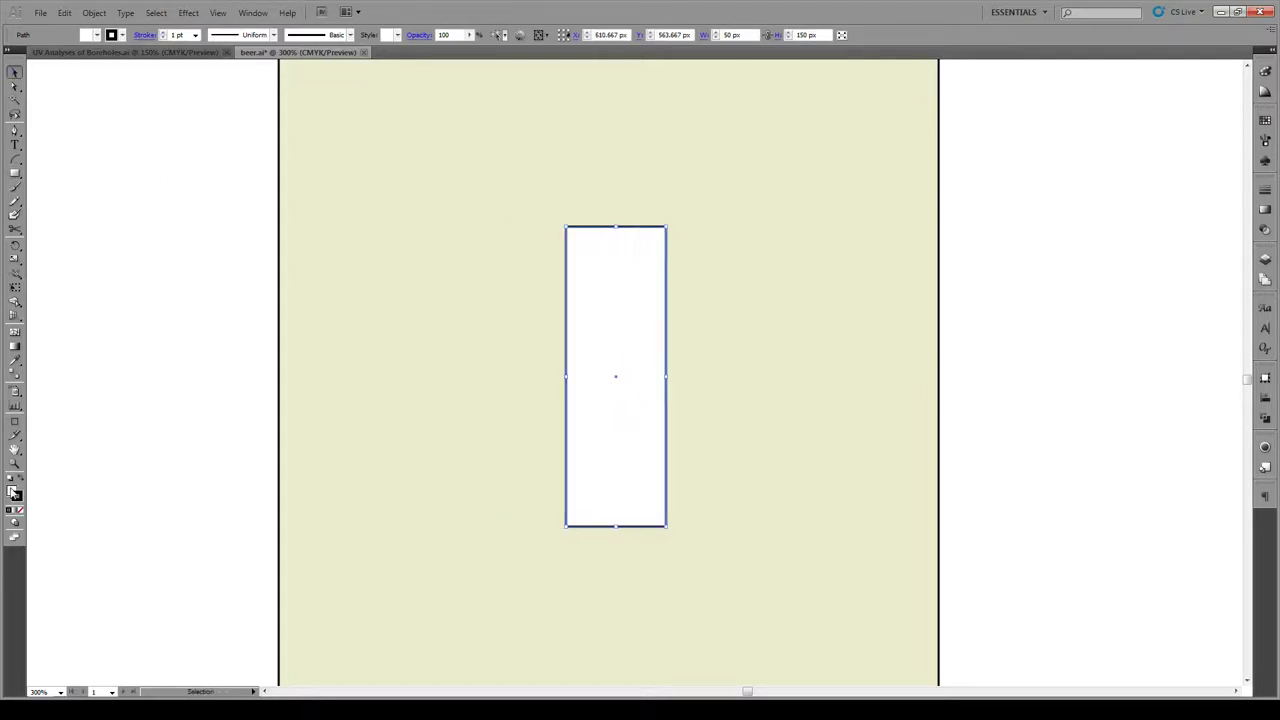
click(14, 492)
click(20, 510)
click(105, 410)
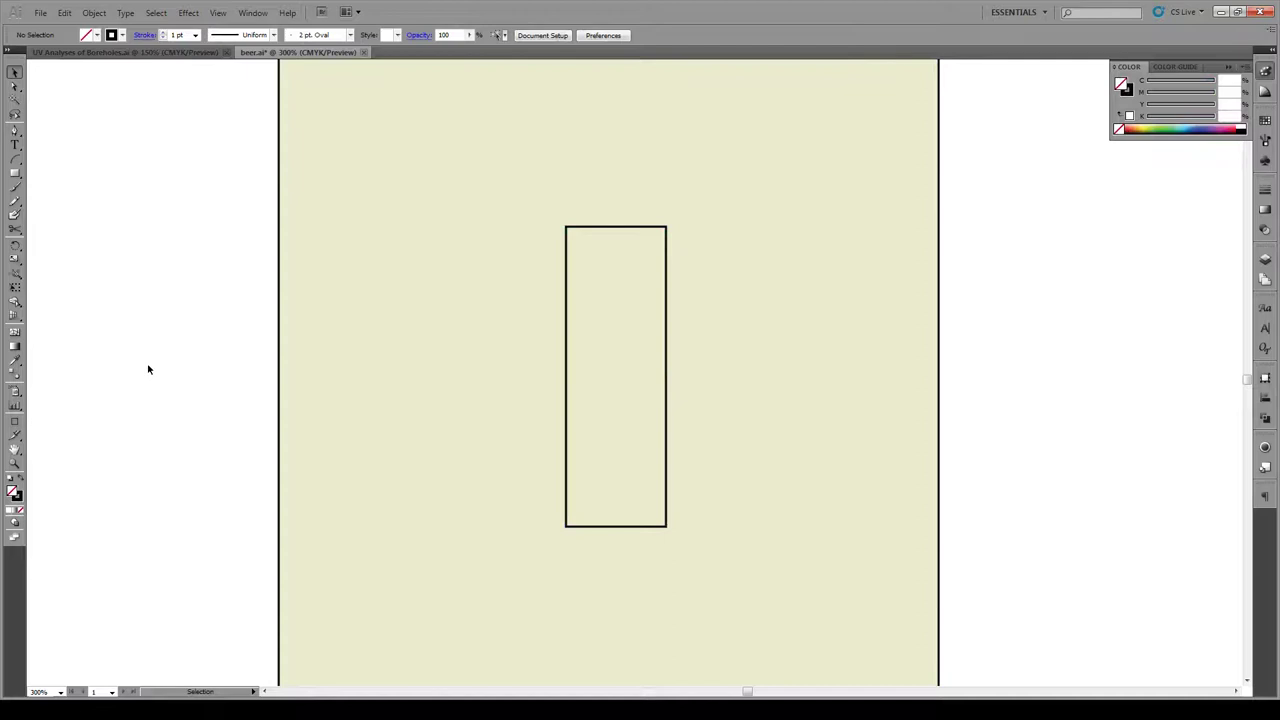
- Nudge the top corner anchors outward so the outline flares wider at the top
key(a)
click(567, 228)
click(567, 229)
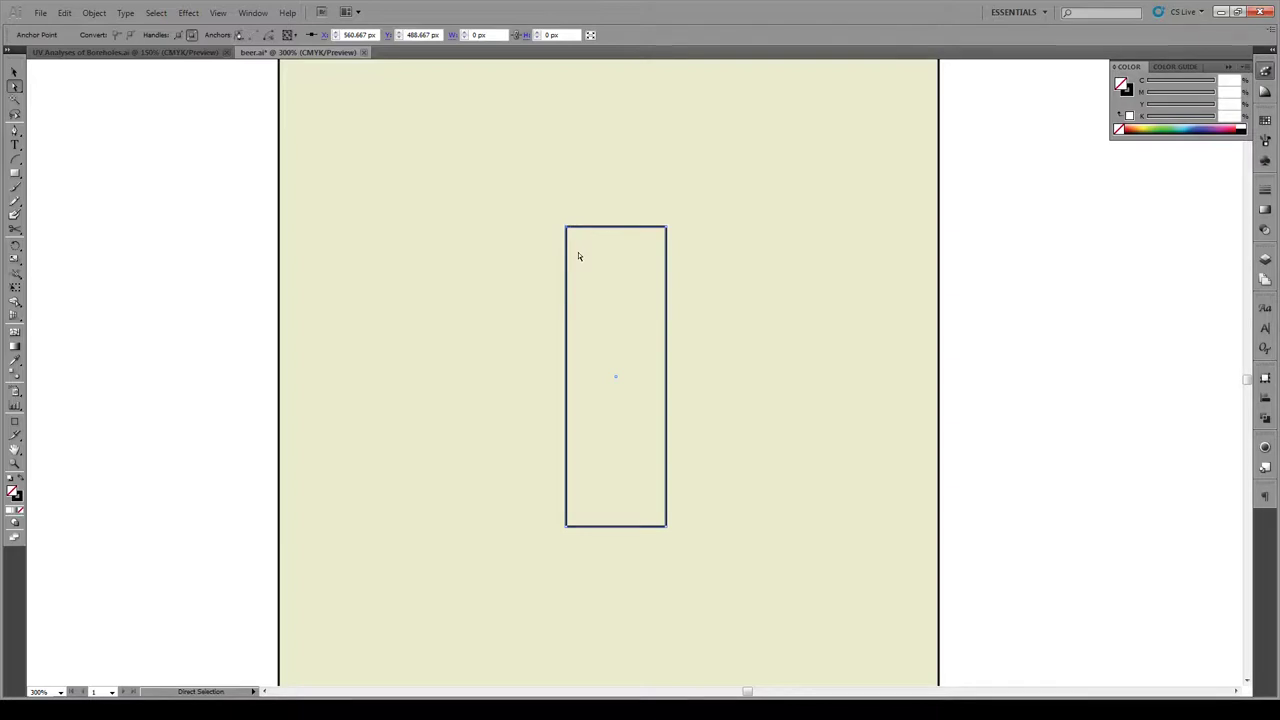
key(Left)
key(Left)
key(Left)
key(Left)
key(Left)
key(Left)
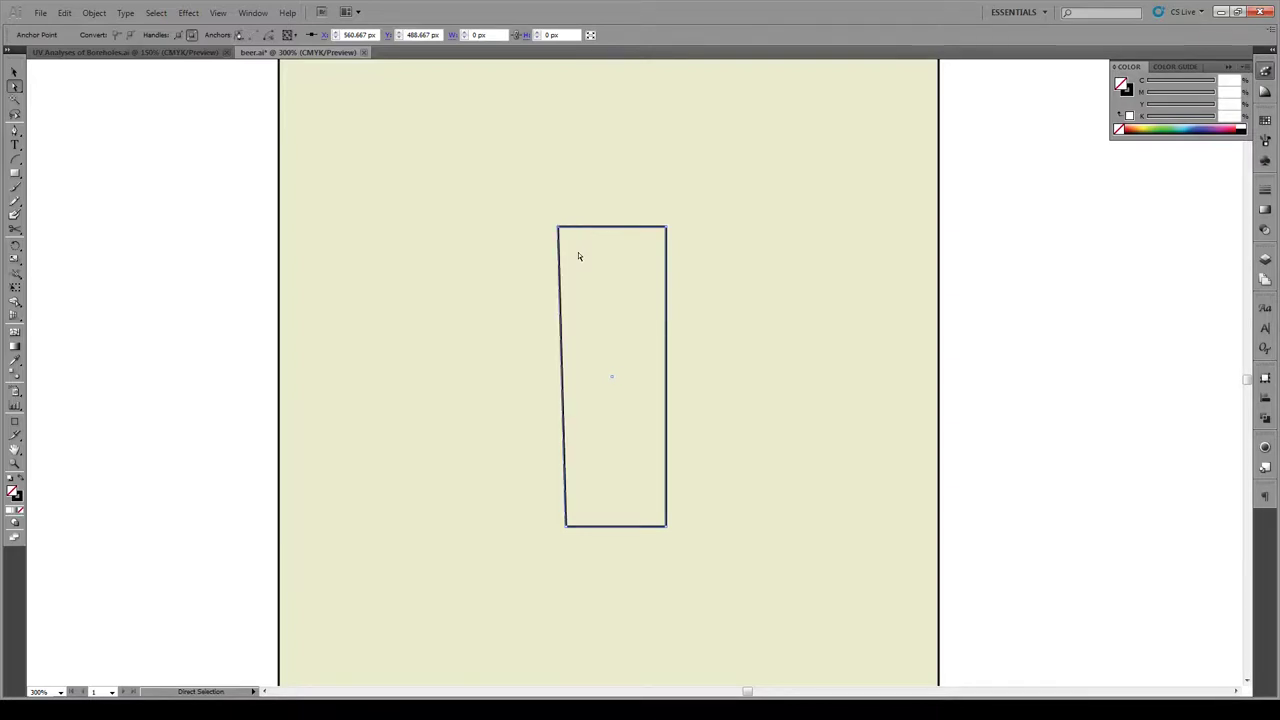
key(Left)
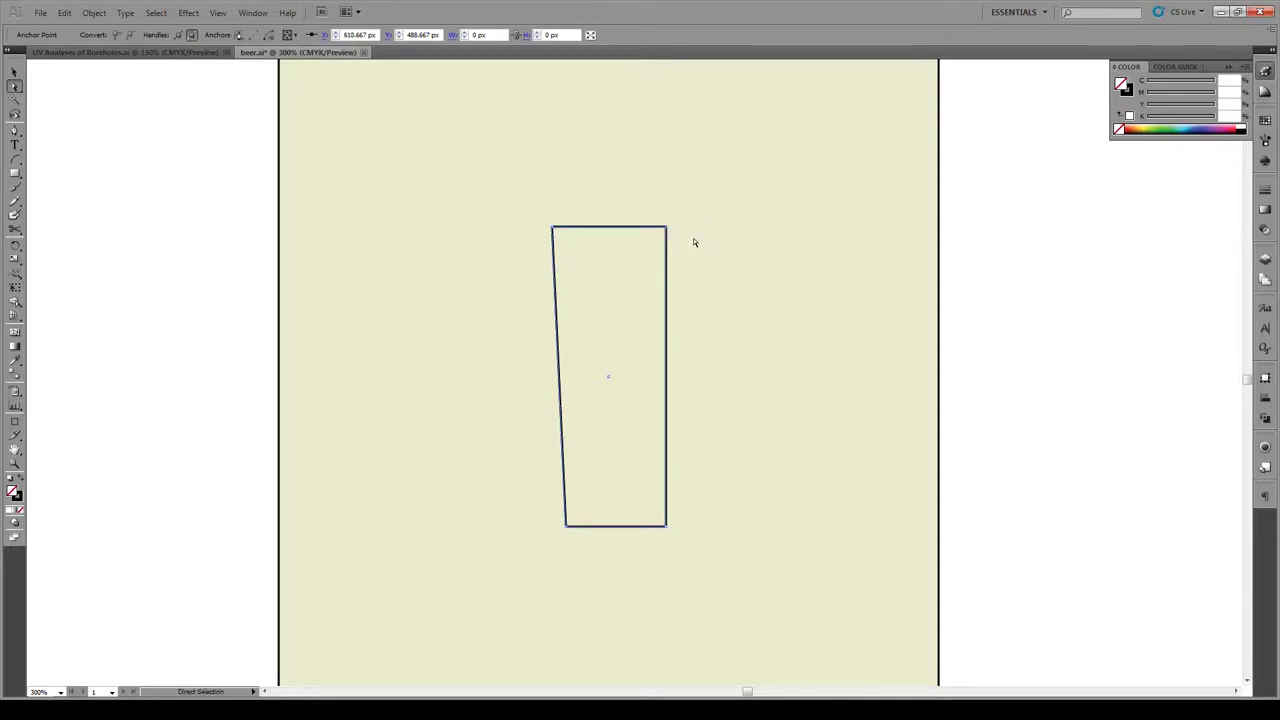
key(Right)
key(Right)
key(Right)
key(Right)
key(Right)
key(Right)
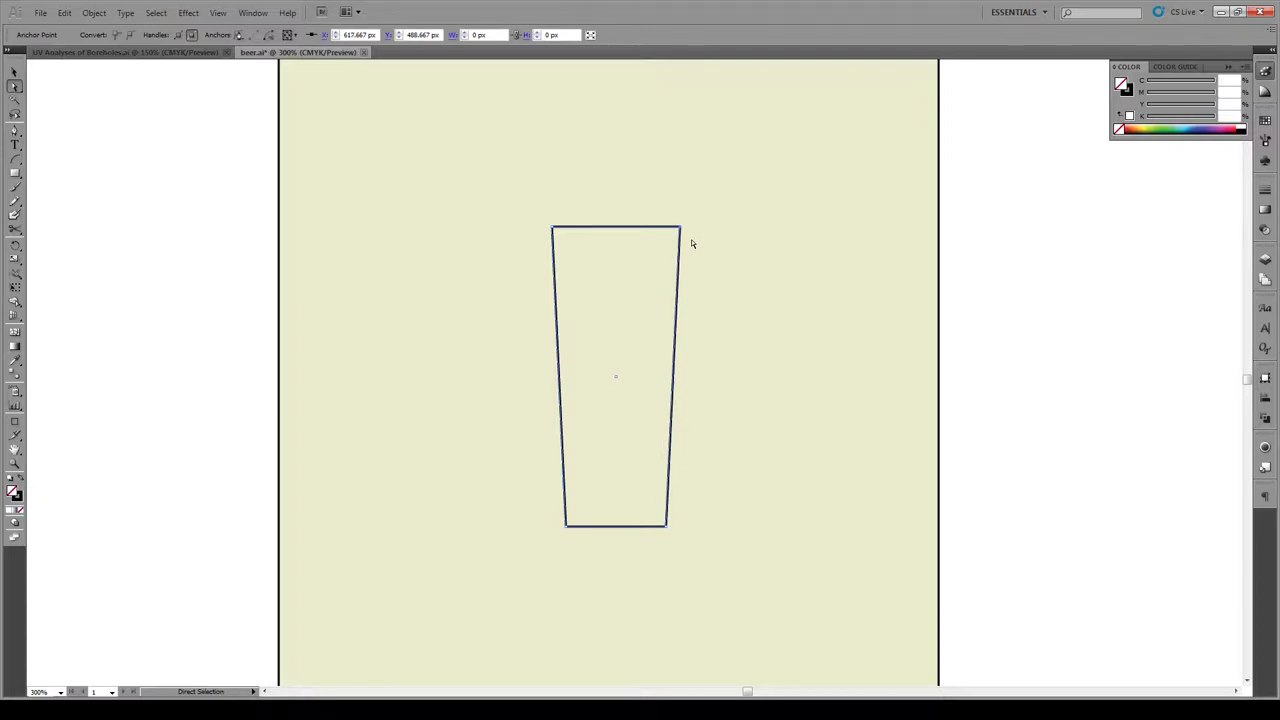
key(Right)
key(Right)
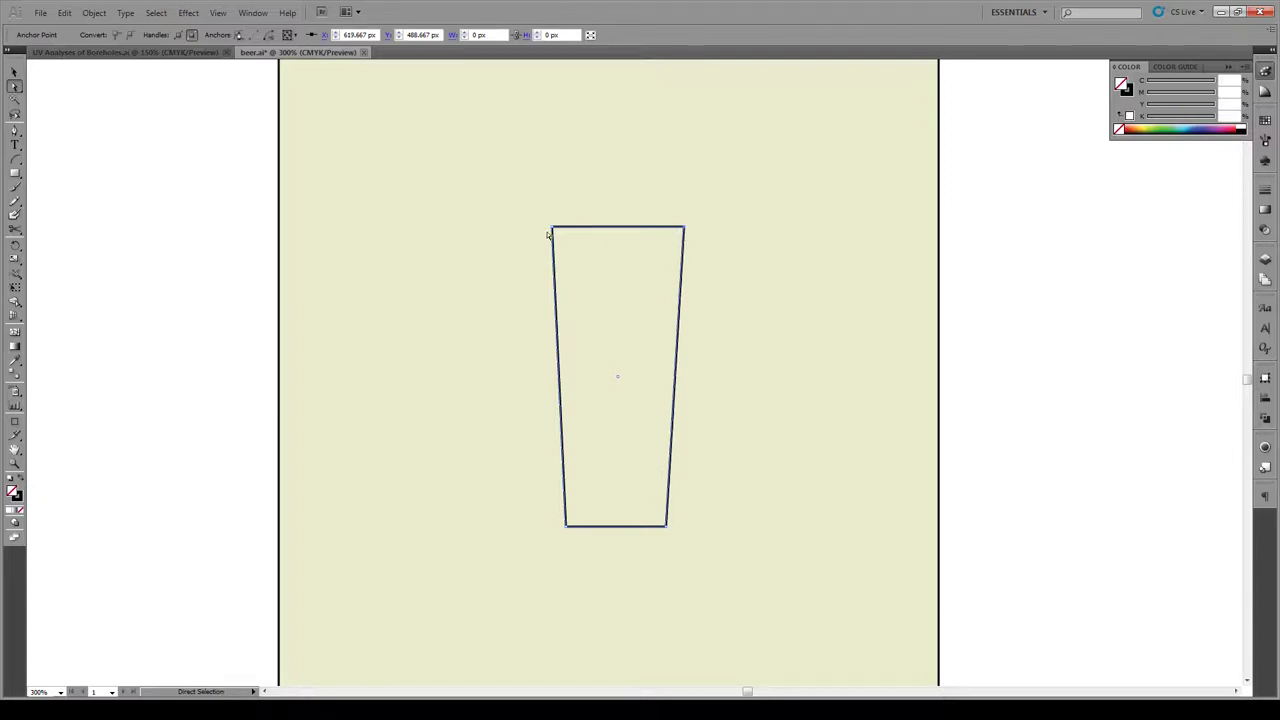
drag(555, 232, 549, 229)
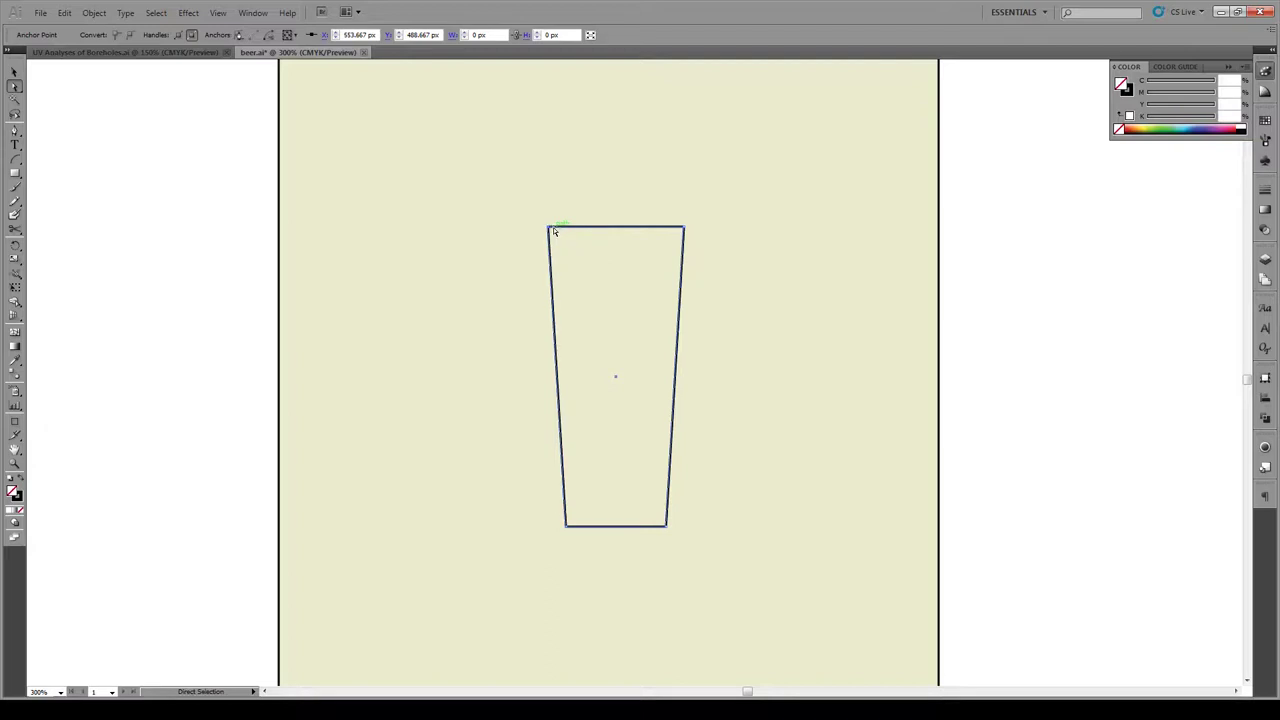
click(160, 230)
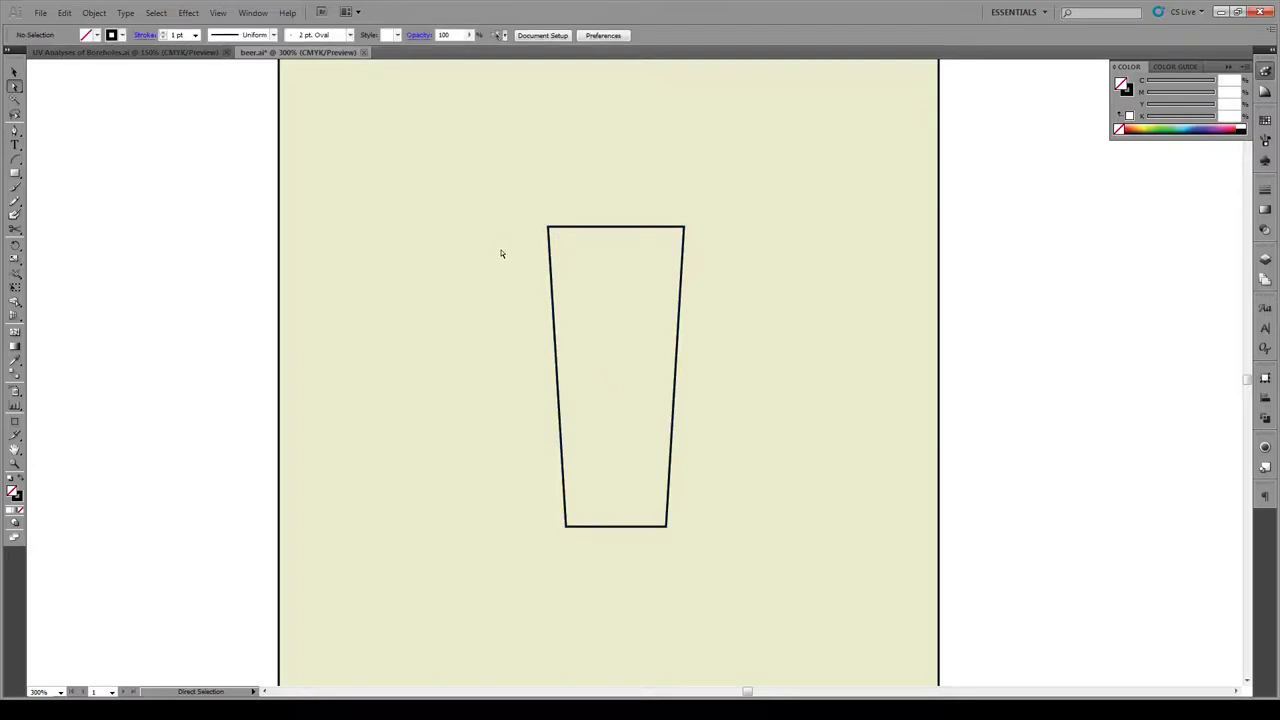
- Draw a rounded bar across the upper glass, centre it horizontally and stretch it slightly taller
drag(15, 173, 31, 192)
drag(539, 256, 691, 285)
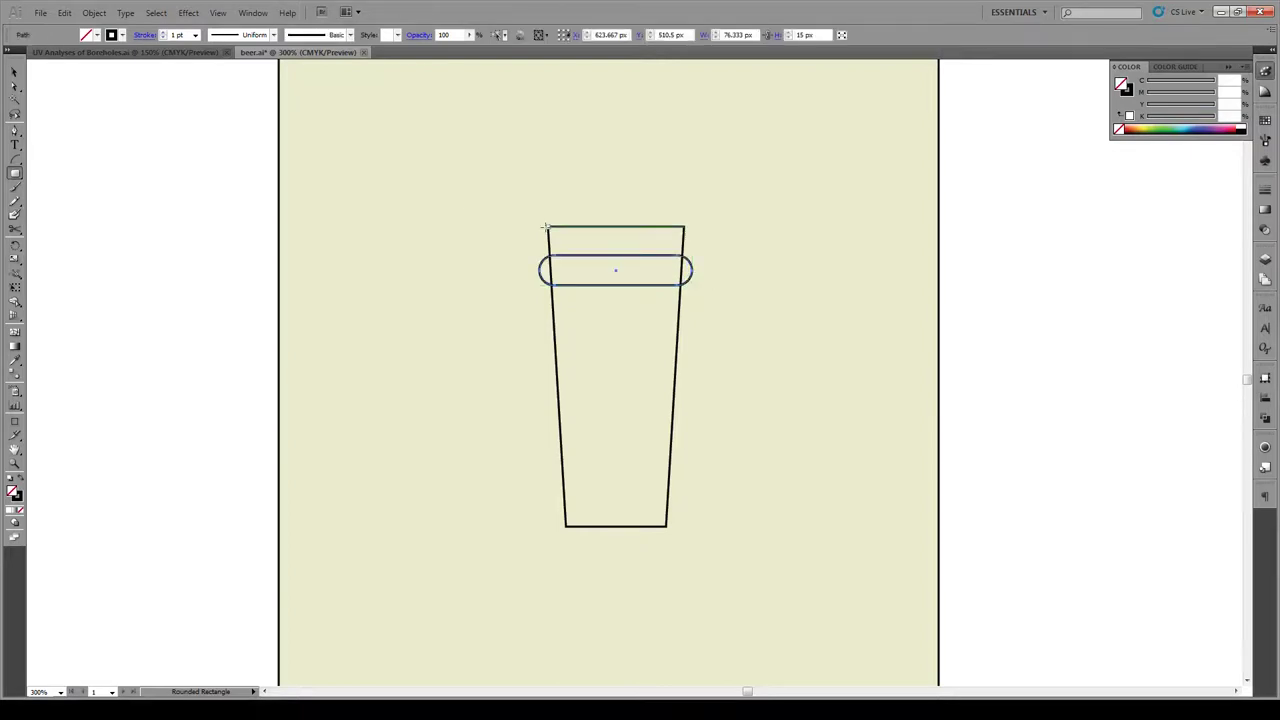
key(v)
drag(514, 183, 649, 357)
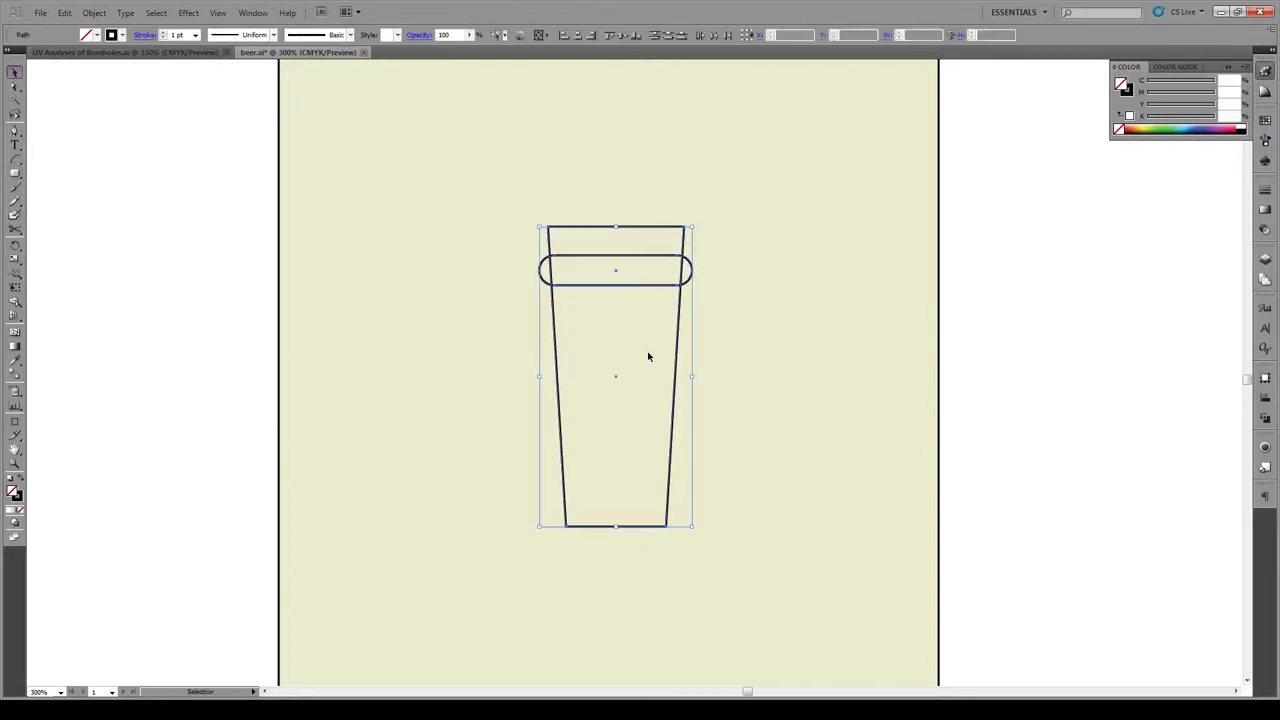
click(578, 39)
click(830, 282)
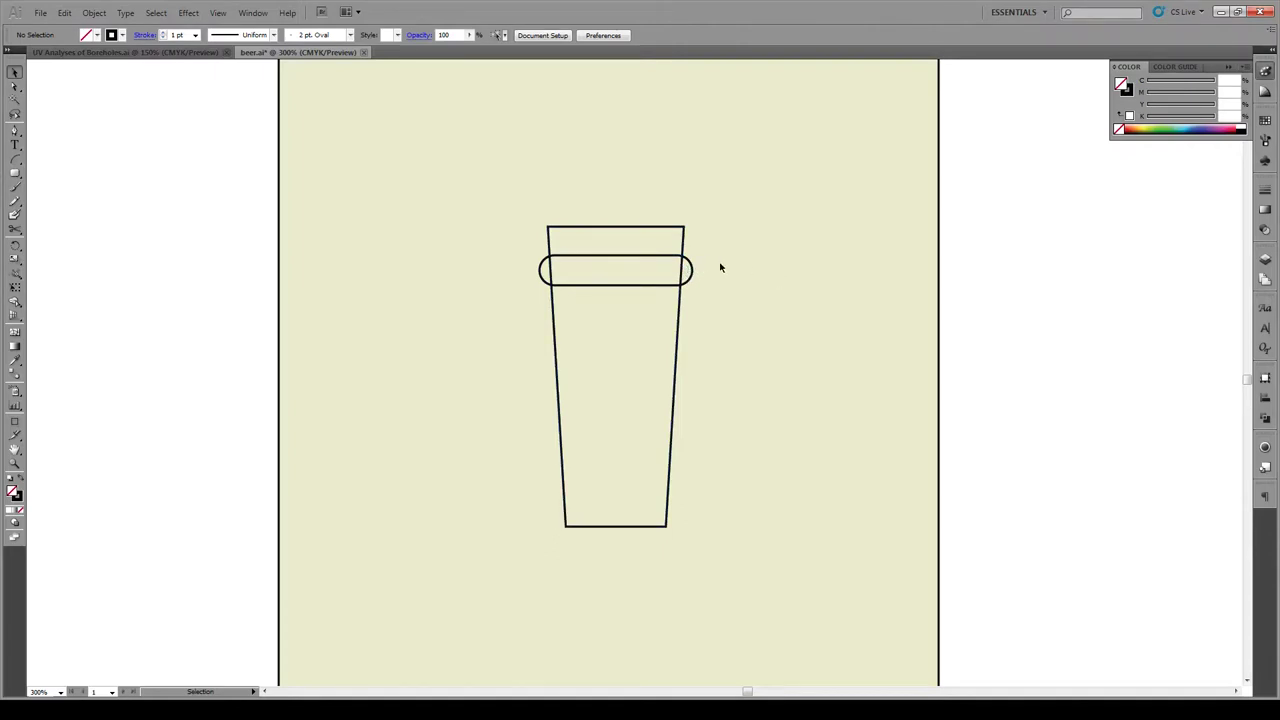
click(616, 286)
drag(616, 286, 616, 291)
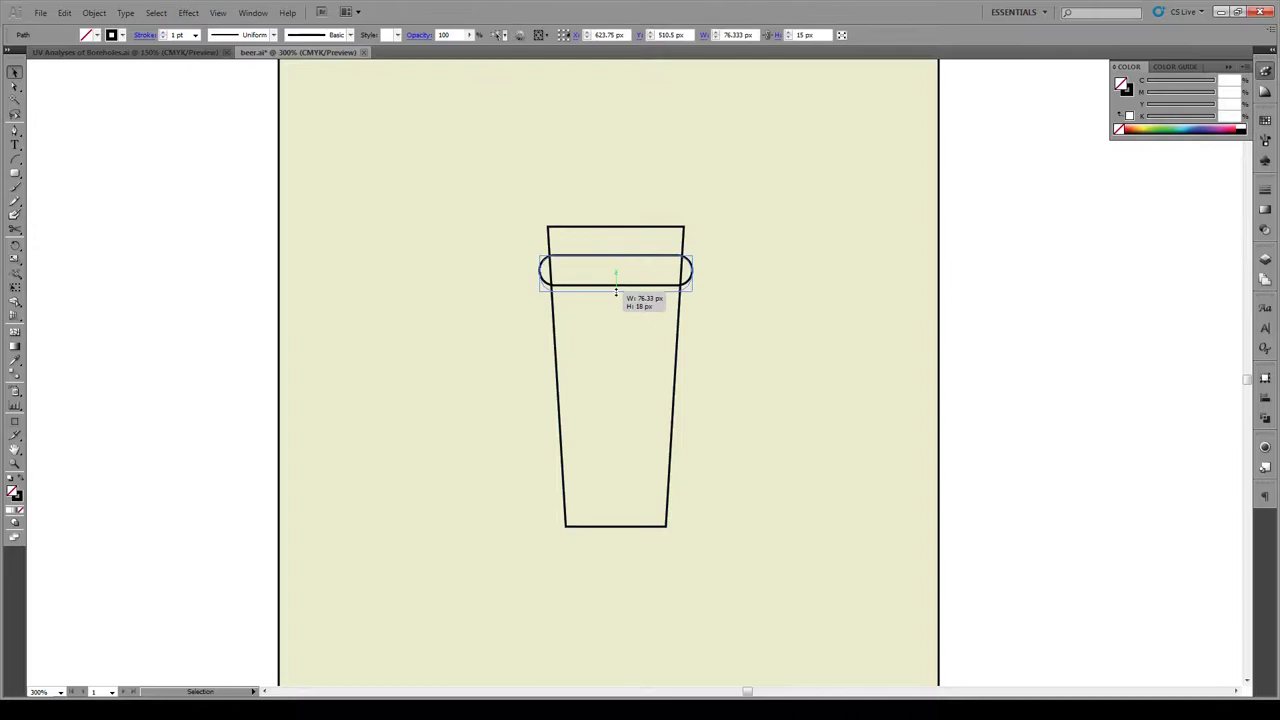
click(769, 203)
- Give the glass and bar a 1 pt stroke and unite them with Pathfinder
drag(768, 187, 515, 416)
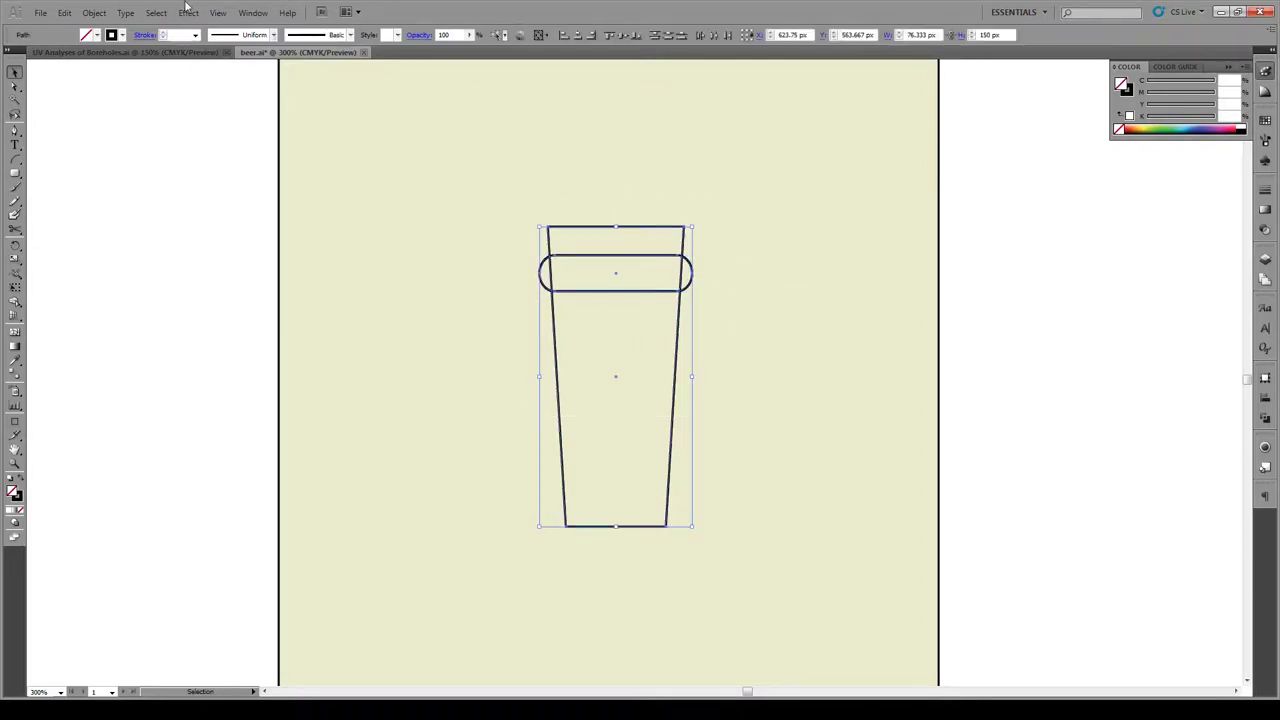
click(195, 35)
click(188, 76)
click(601, 217)
click(558, 374)
click(1265, 418)
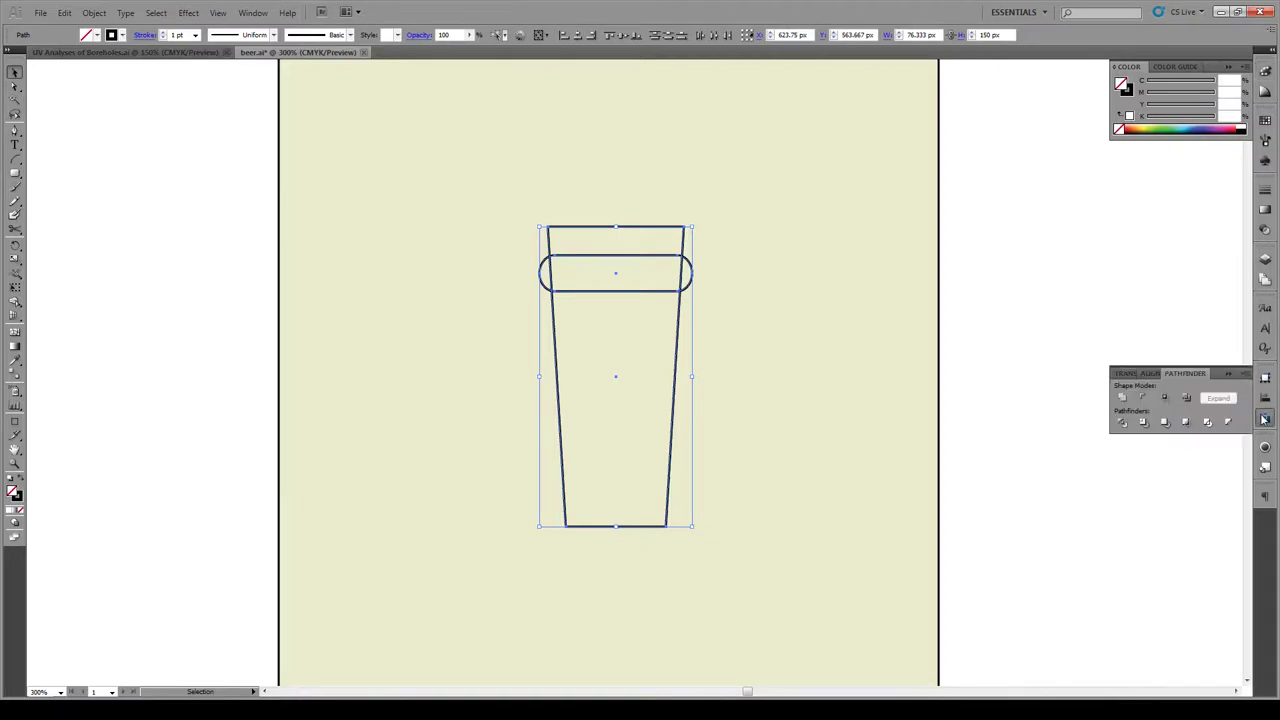
click(1124, 398)
click(921, 307)
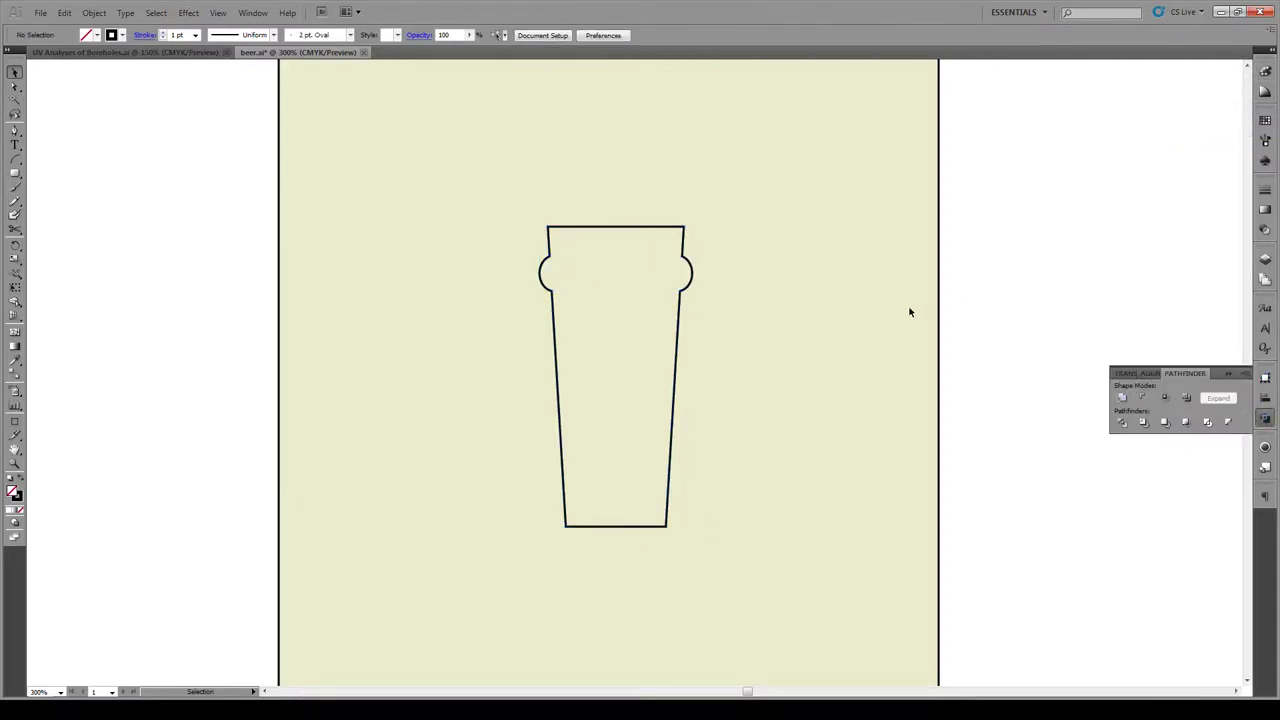
- Add a midpoint on the glass bottom and convert it into a gentle downward arc
drag(15, 131, 46, 145)
click(629, 526)
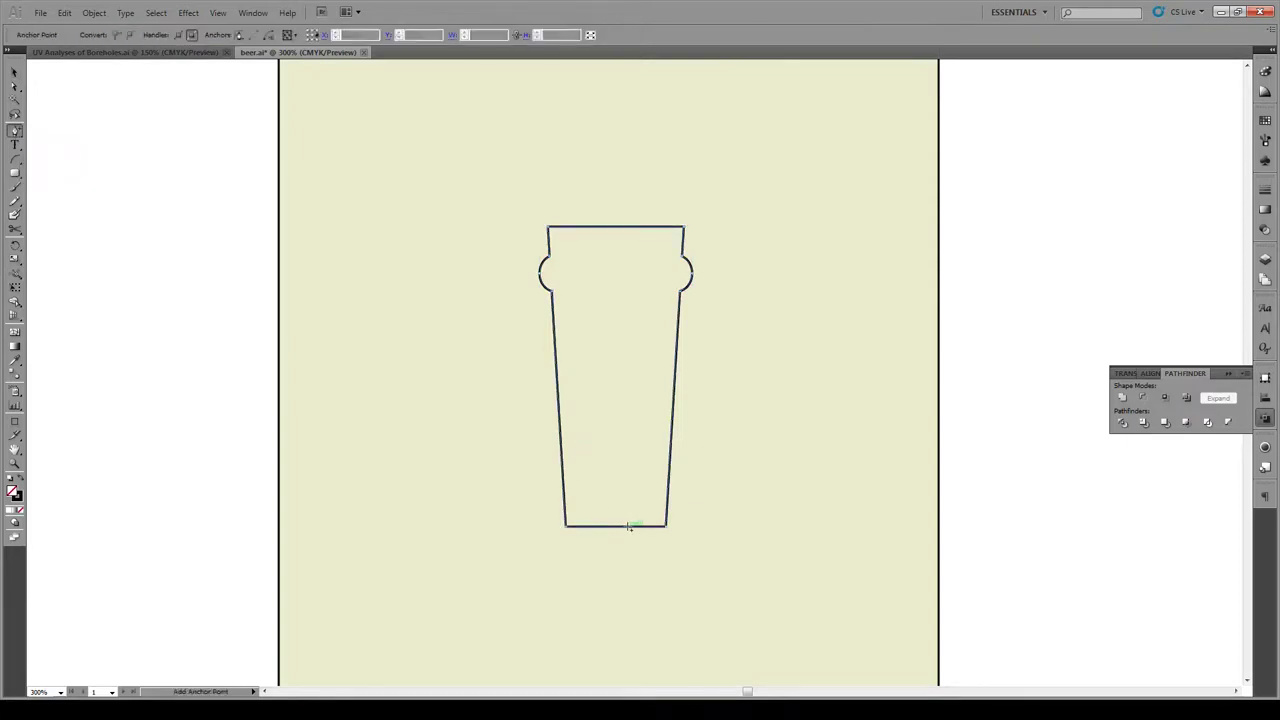
key(a)
drag(629, 527, 618, 527)
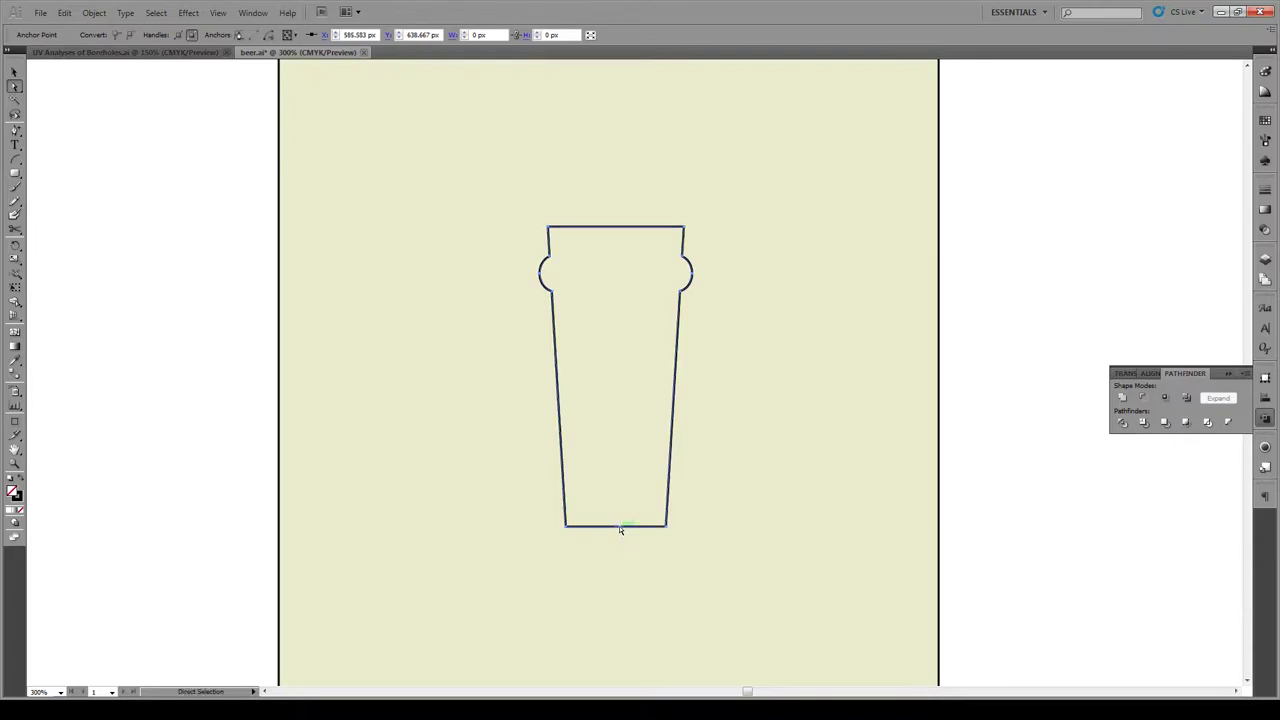
key(Down)
key(Down)
key(Up)
click(15, 134)
drag(15, 134, 80, 181)
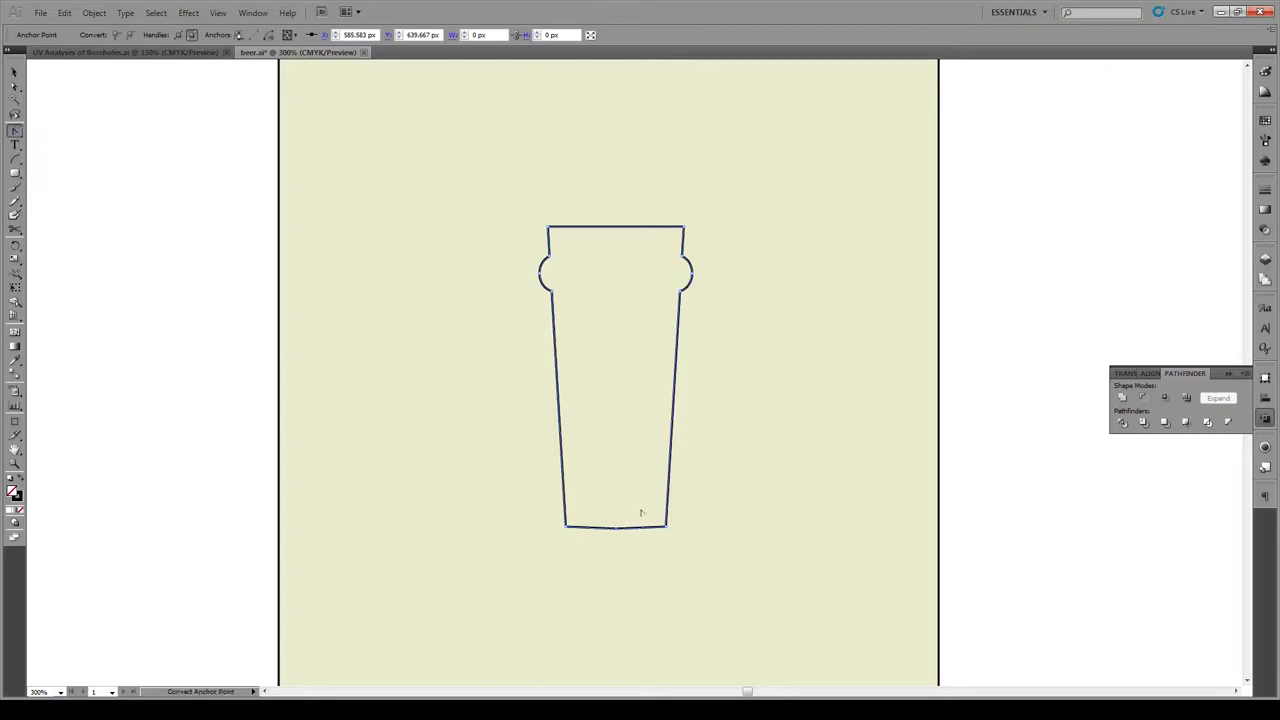
drag(617, 529, 648, 529)
- Check the bottom anchor with Direct Selection, then marquee-select the whole glass outline
key(v)
click(263, 380)
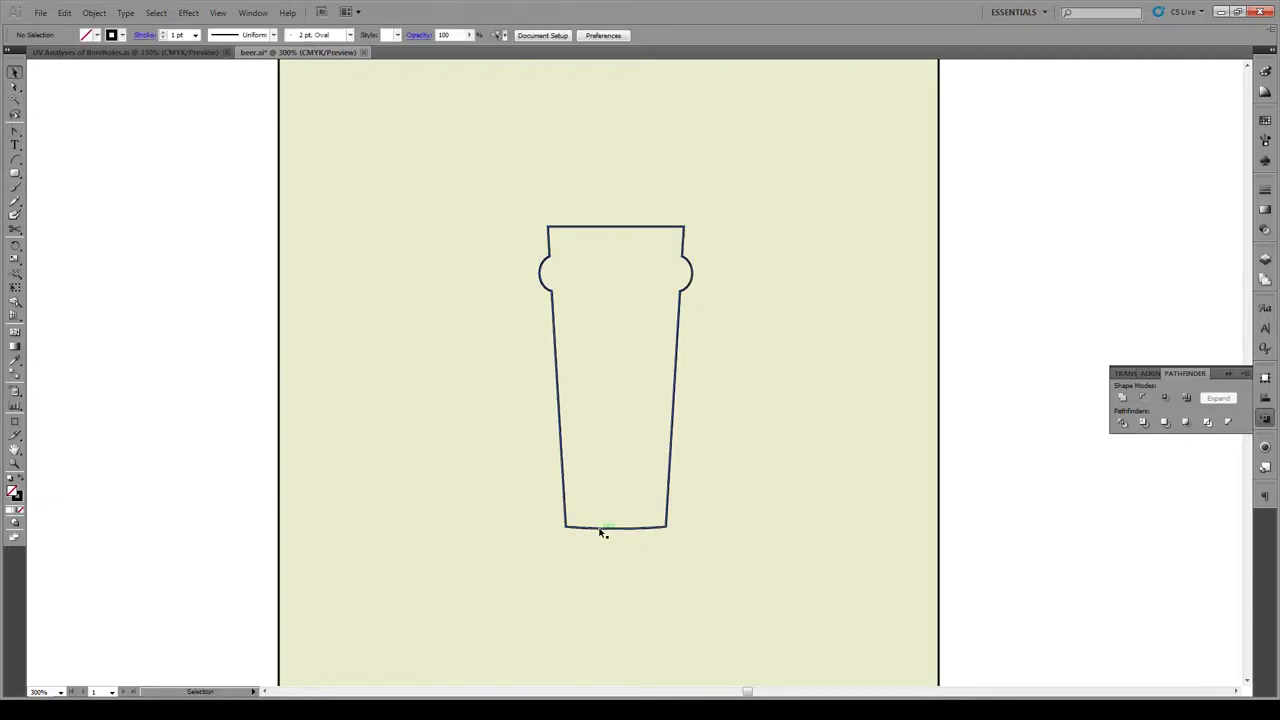
click(629, 529)
click(247, 272)
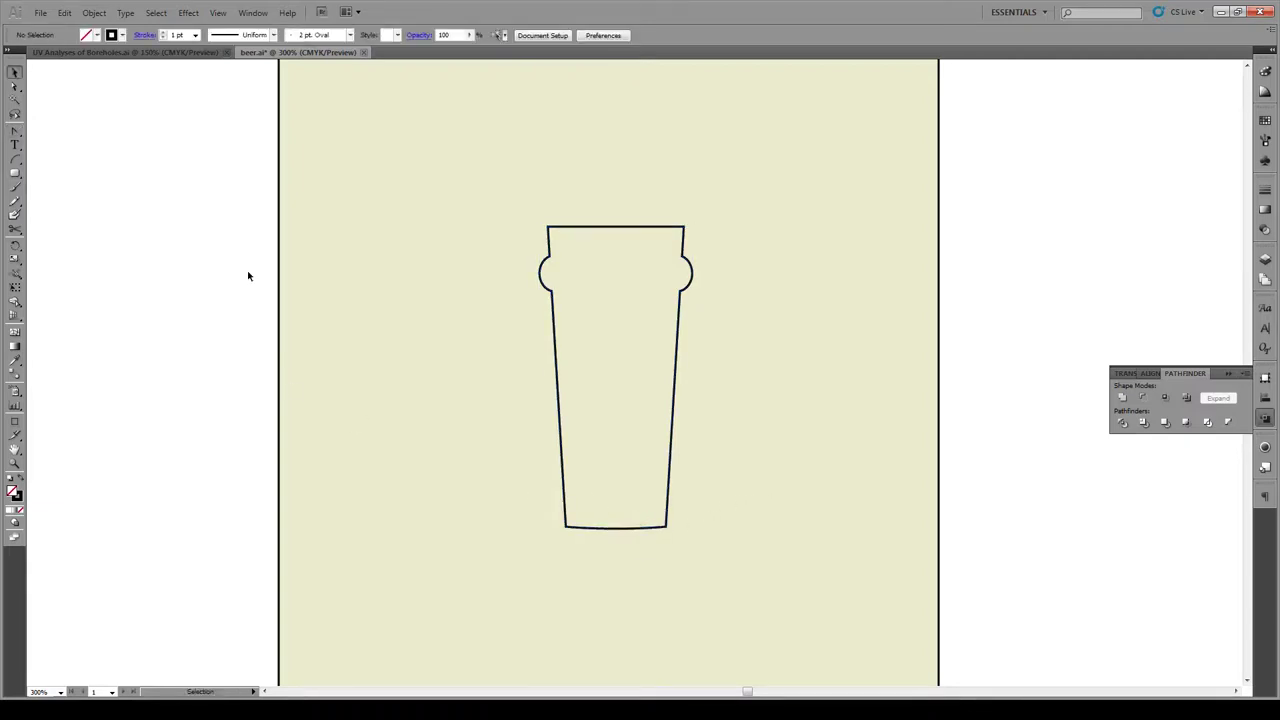
click(15, 86)
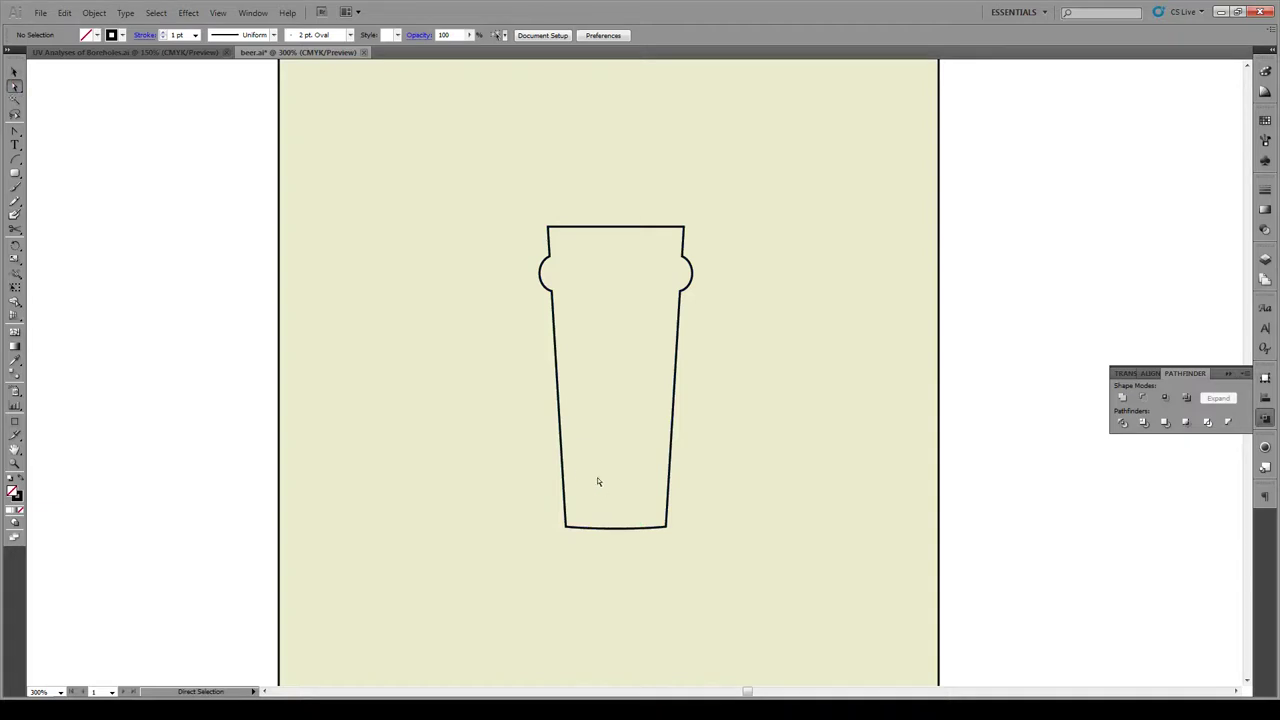
click(623, 530)
click(705, 516)
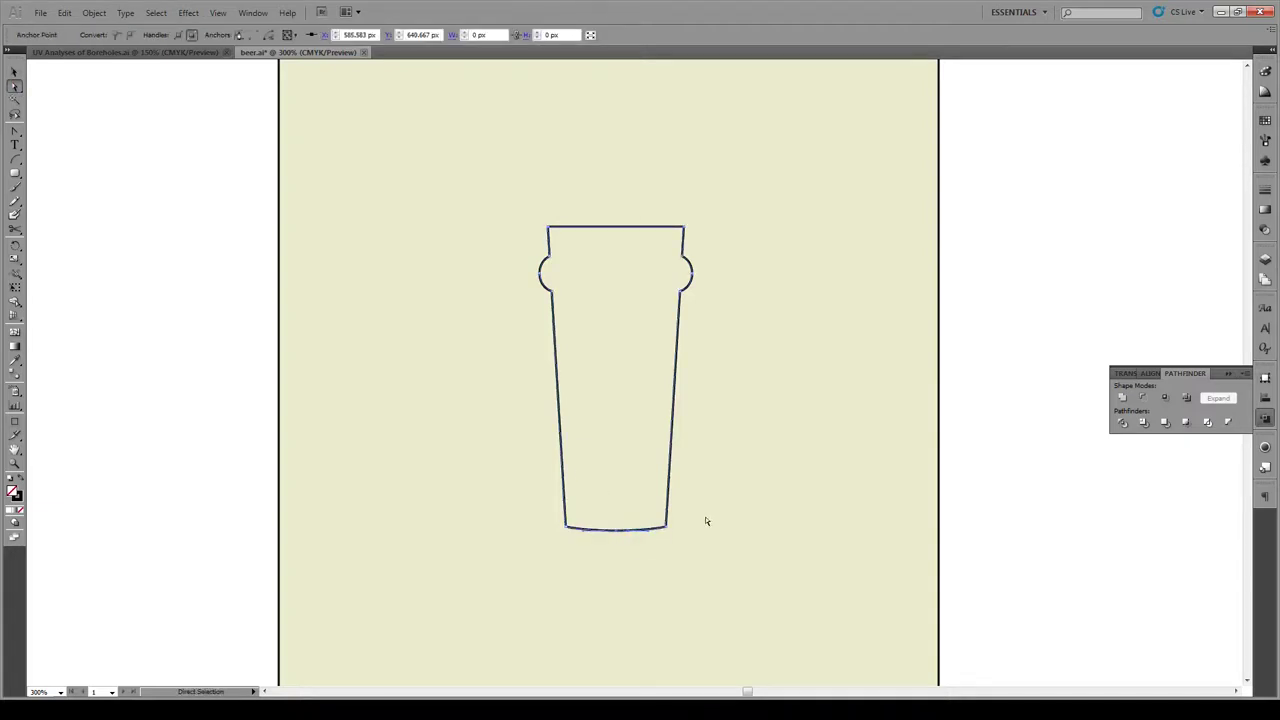
click(15, 72)
drag(756, 207, 486, 610)
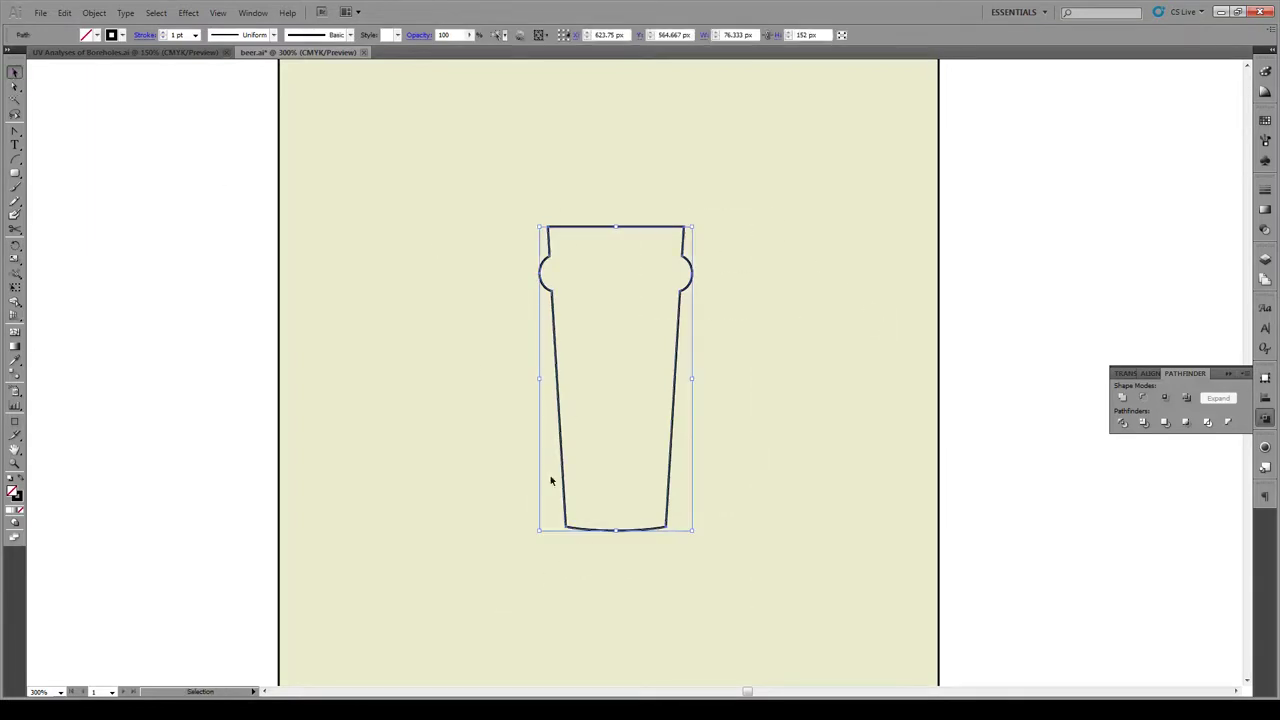
- Apply Object > Path > Offset Path with a -3 px offset to the glass
click(94, 12)
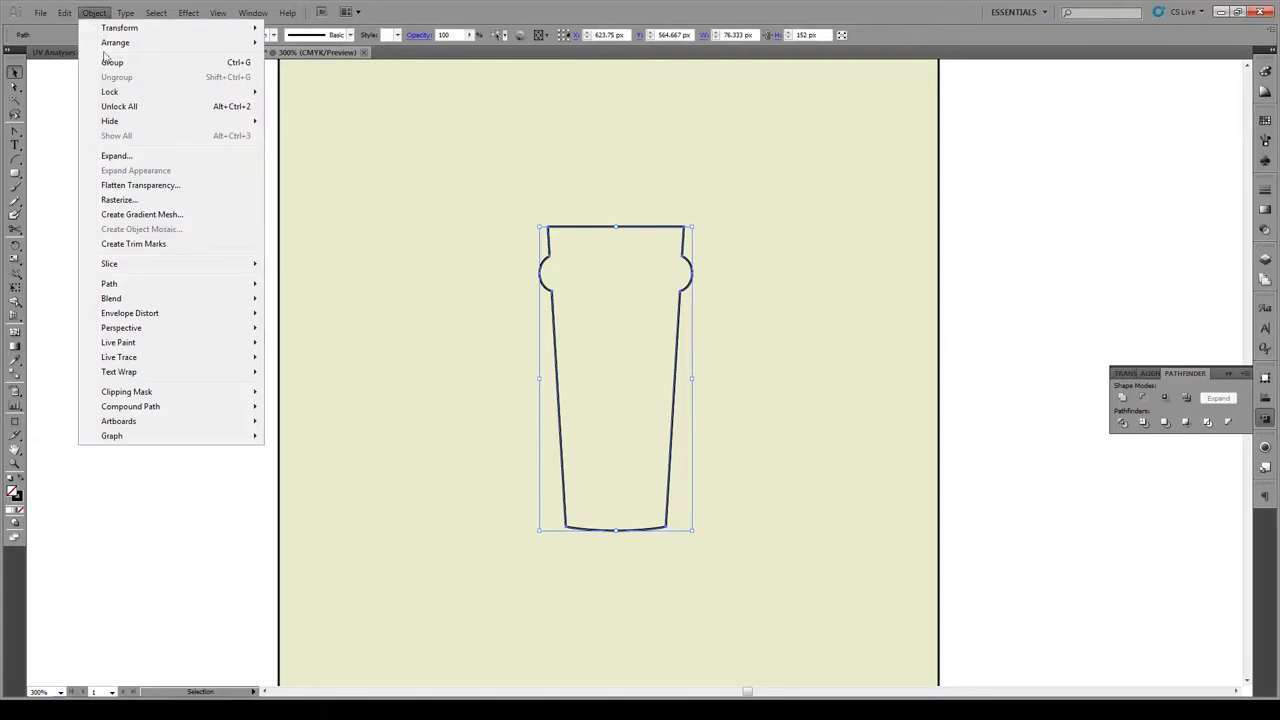
mouse_move(190, 283)
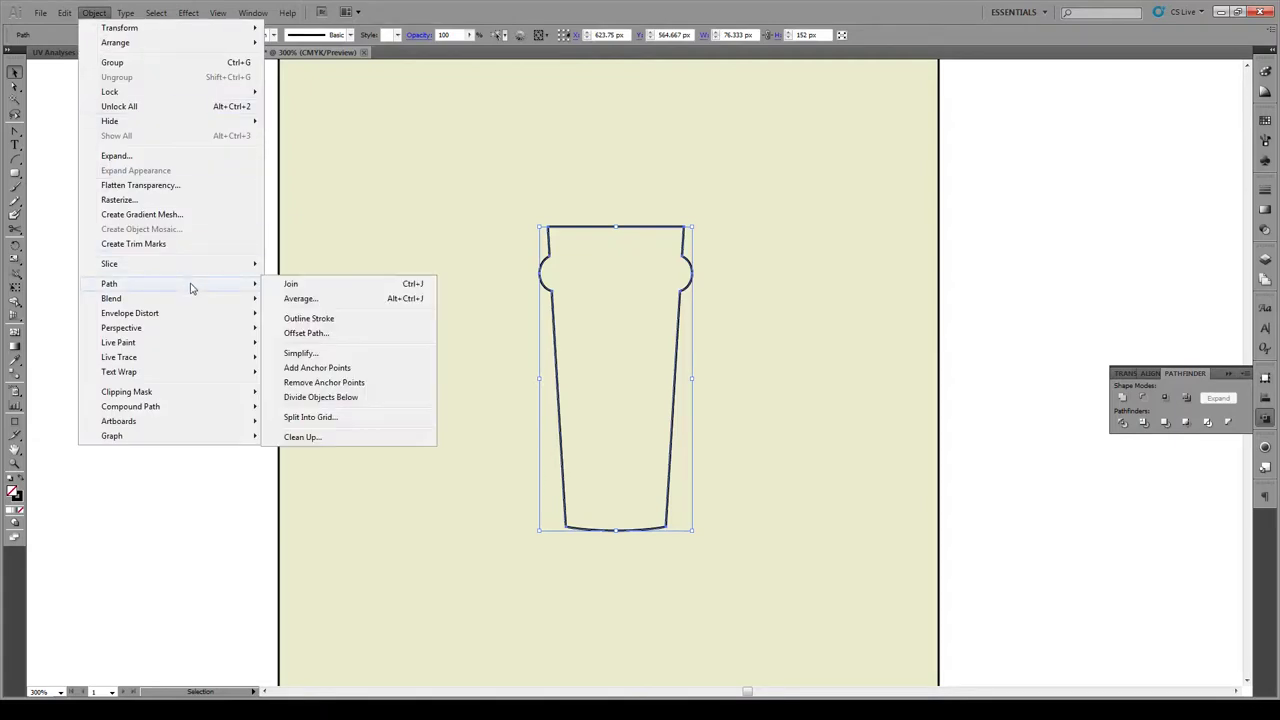
click(373, 336)
drag(620, 314, 823, 283)
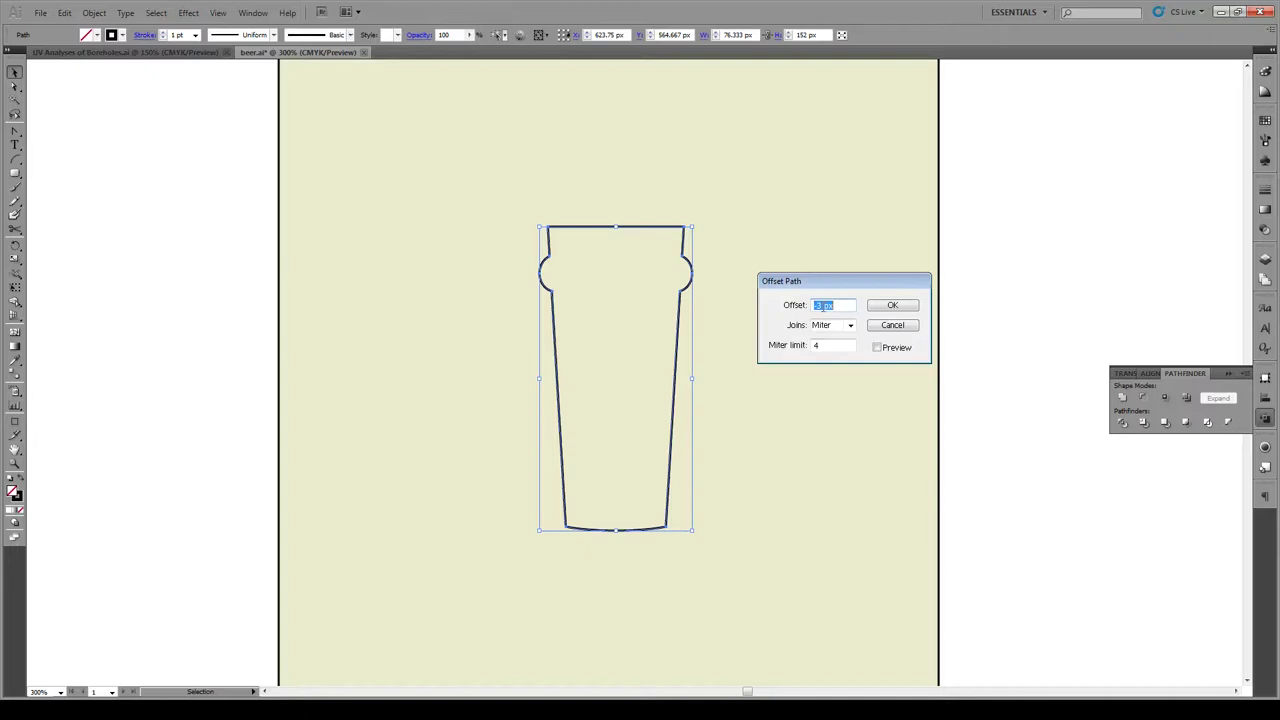
click(877, 348)
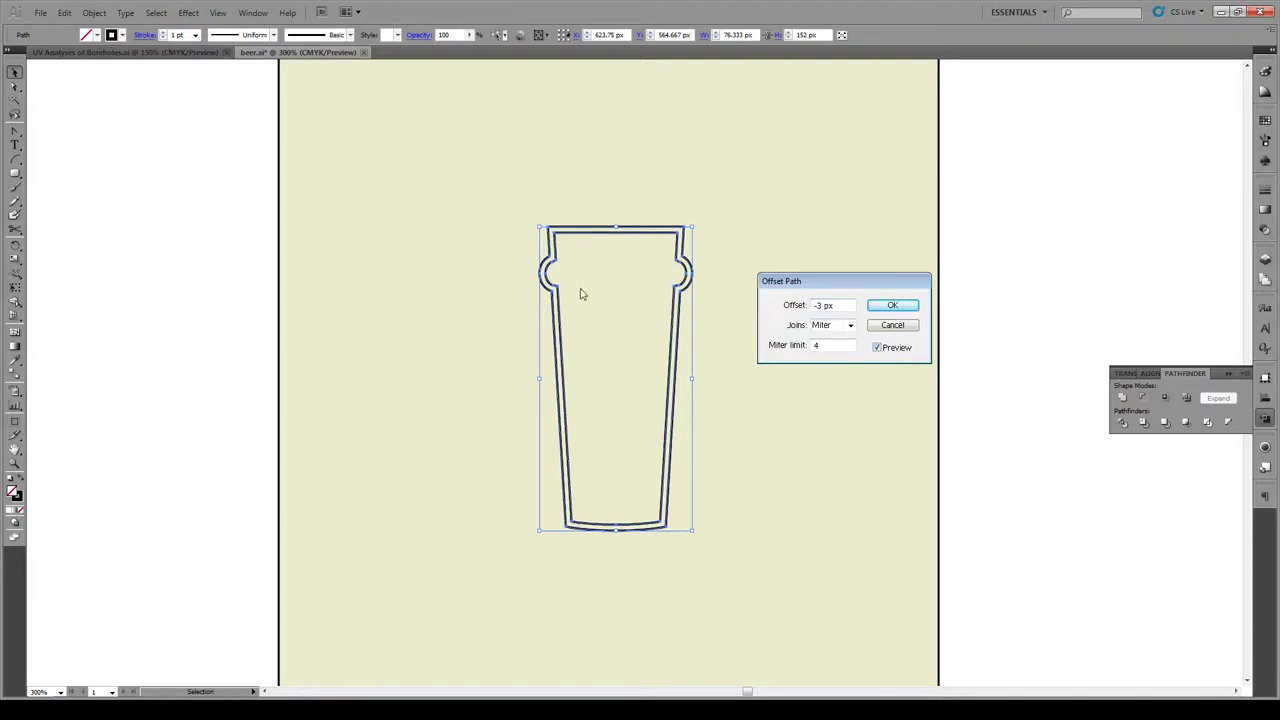
click(894, 305)
click(703, 298)
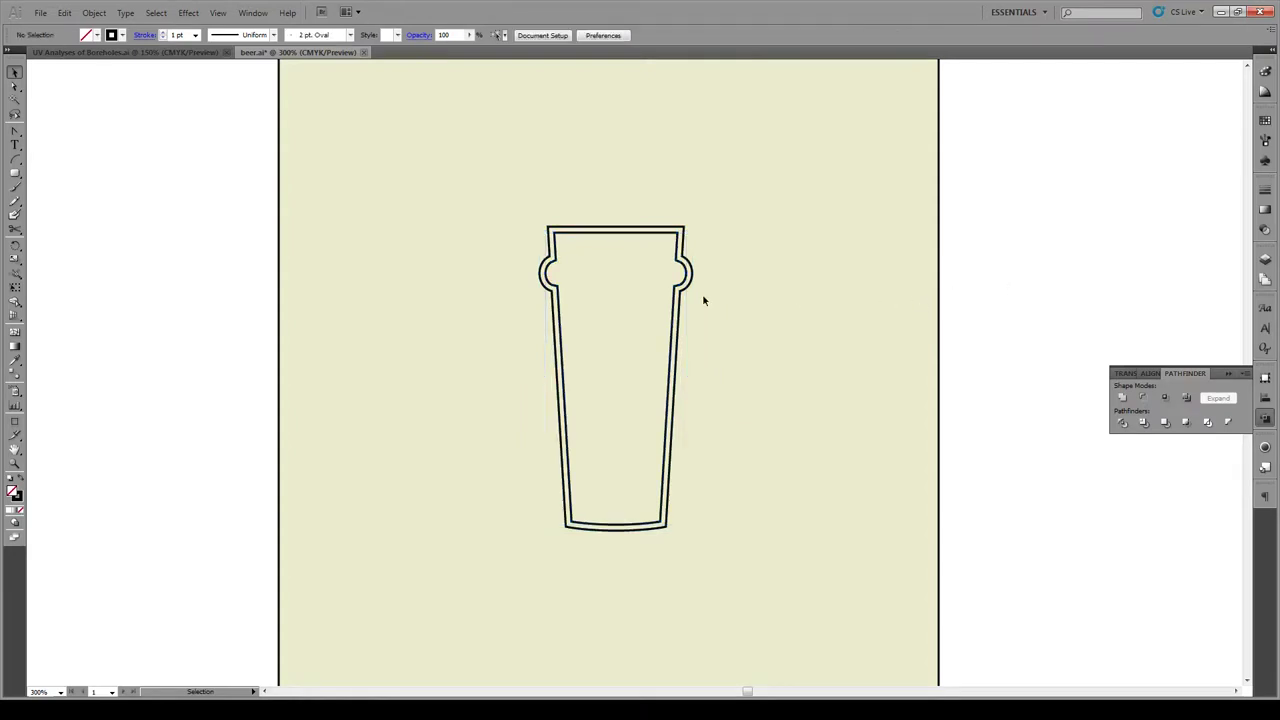
- Copy the inner outline shifted right, raise the copy's bottom anchor, and select both outlines
click(561, 309)
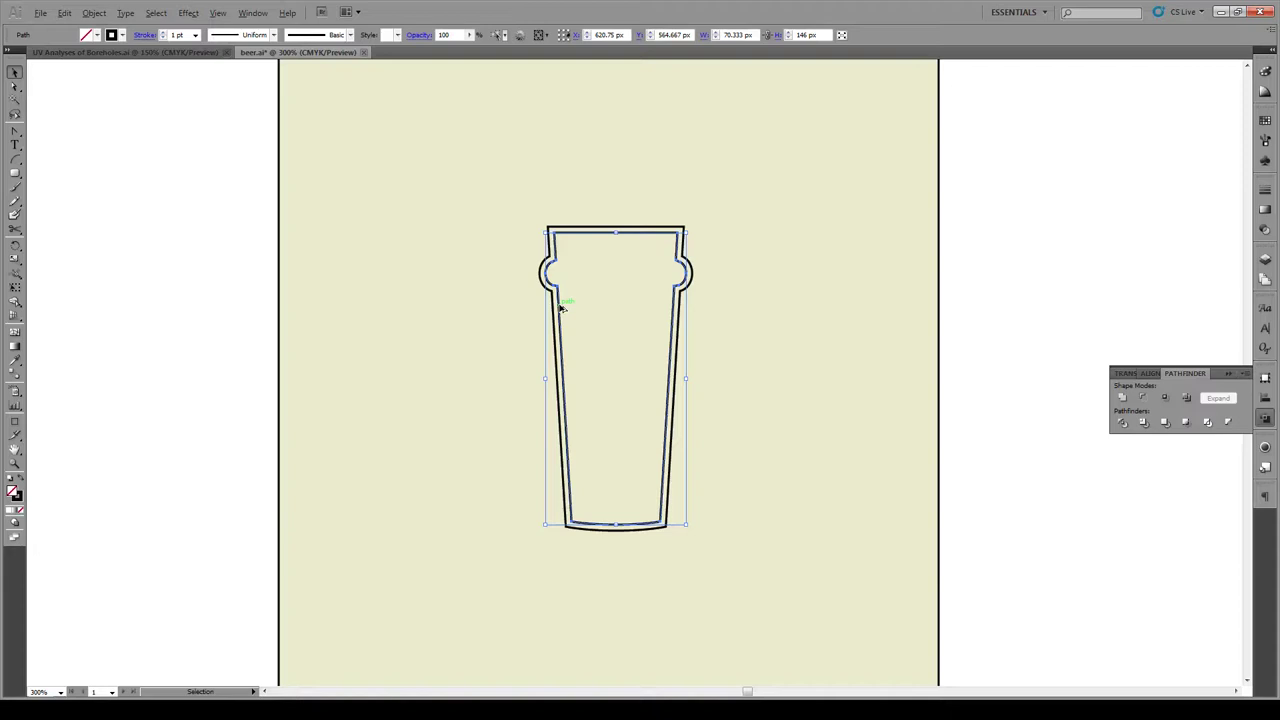
drag(559, 308, 583, 305)
click(15, 87)
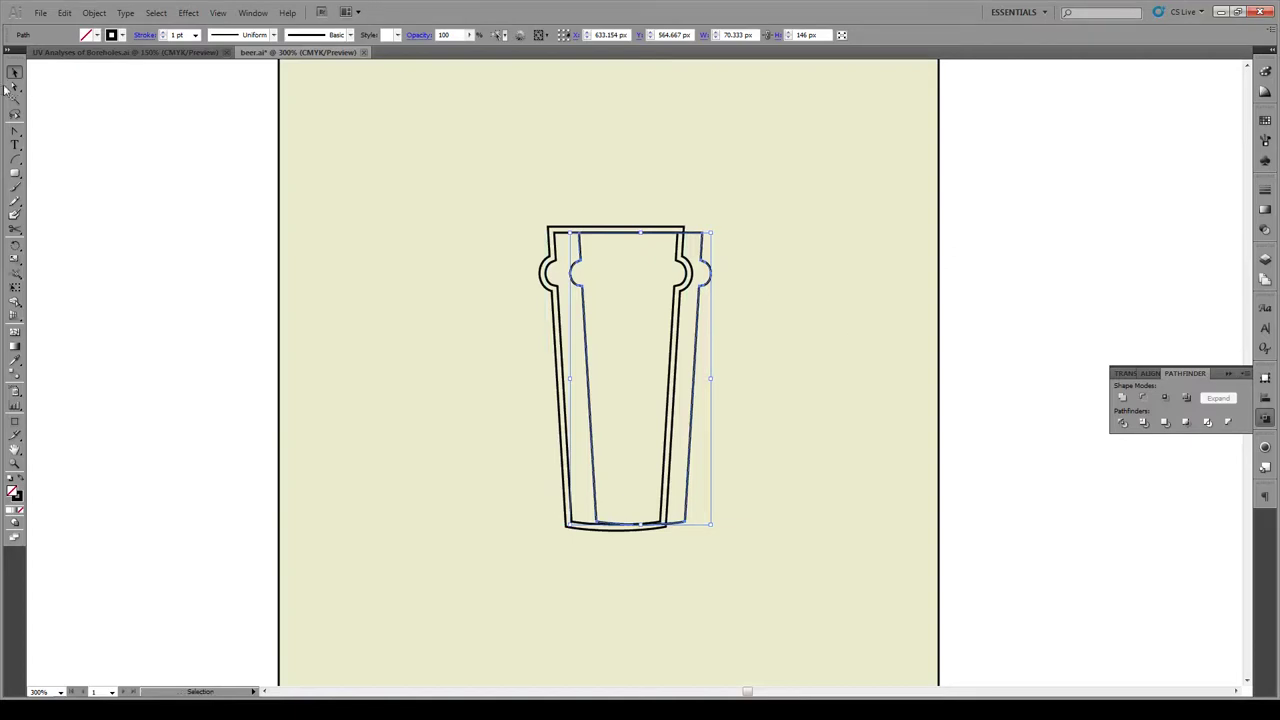
click(210, 212)
click(598, 522)
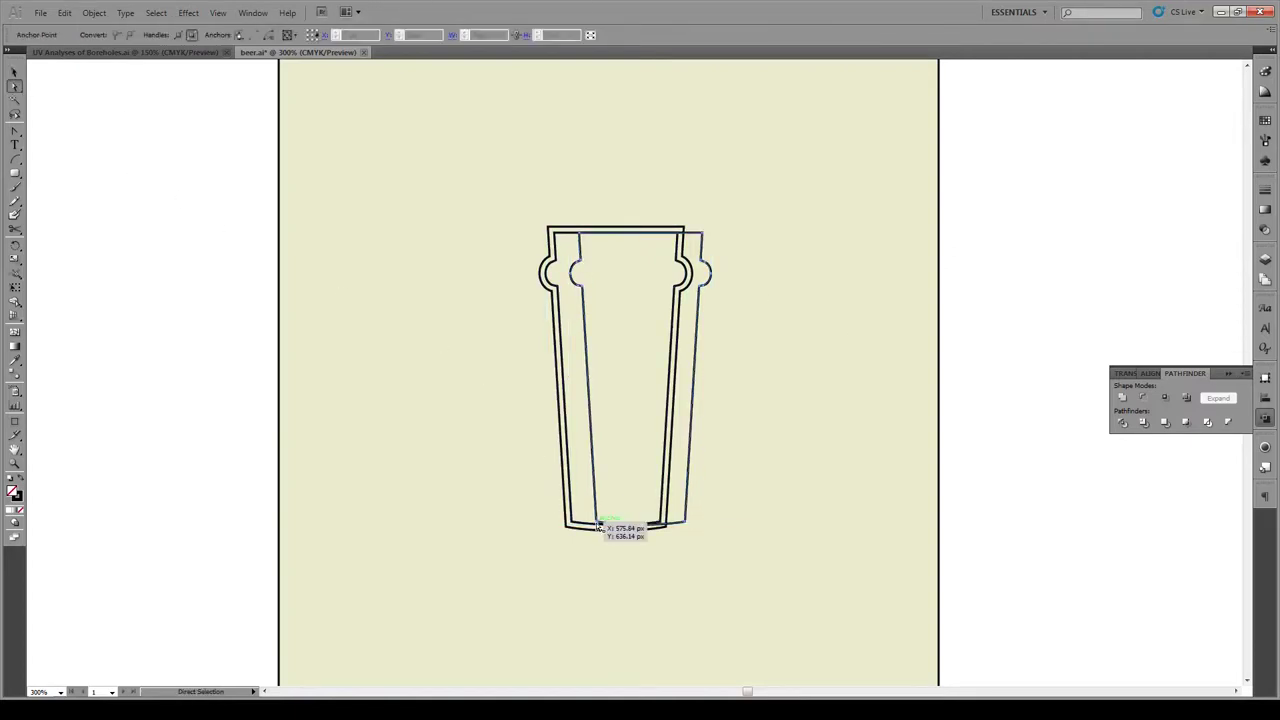
drag(598, 525, 598, 513)
scroll(600, 505, up, 2)
scroll(600, 505, down, 2)
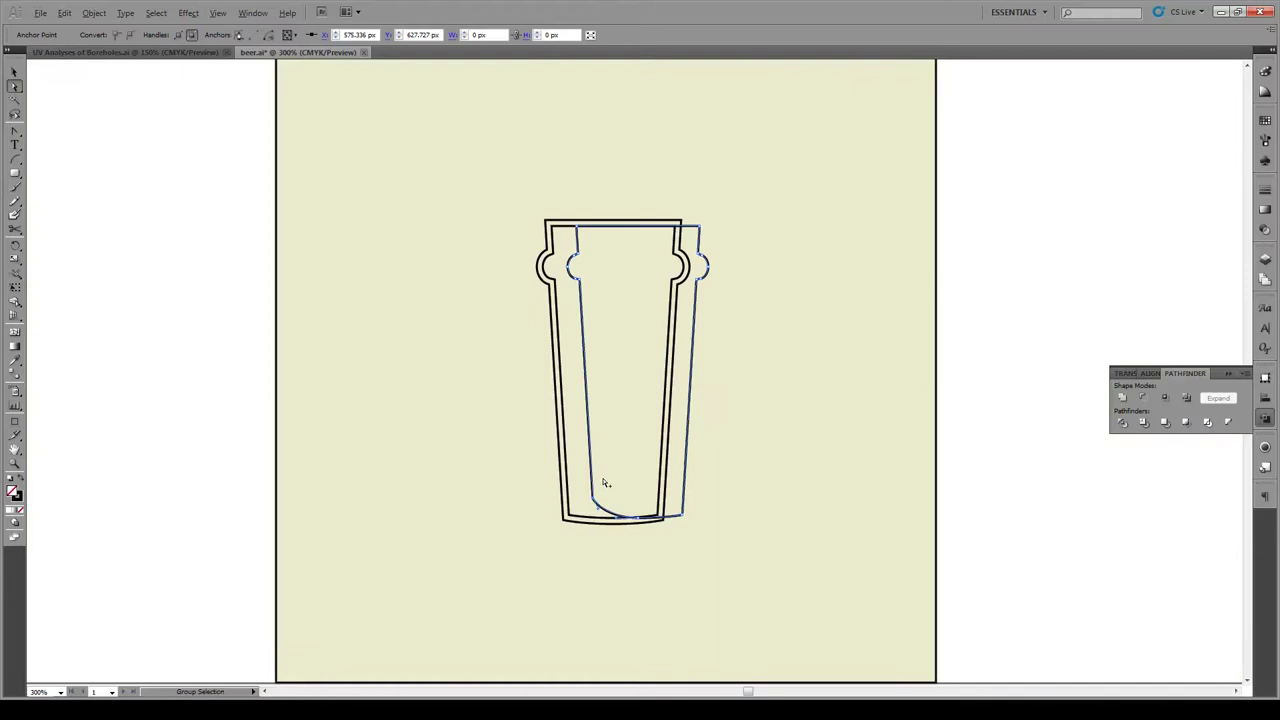
click(15, 72)
drag(626, 281, 580, 257)
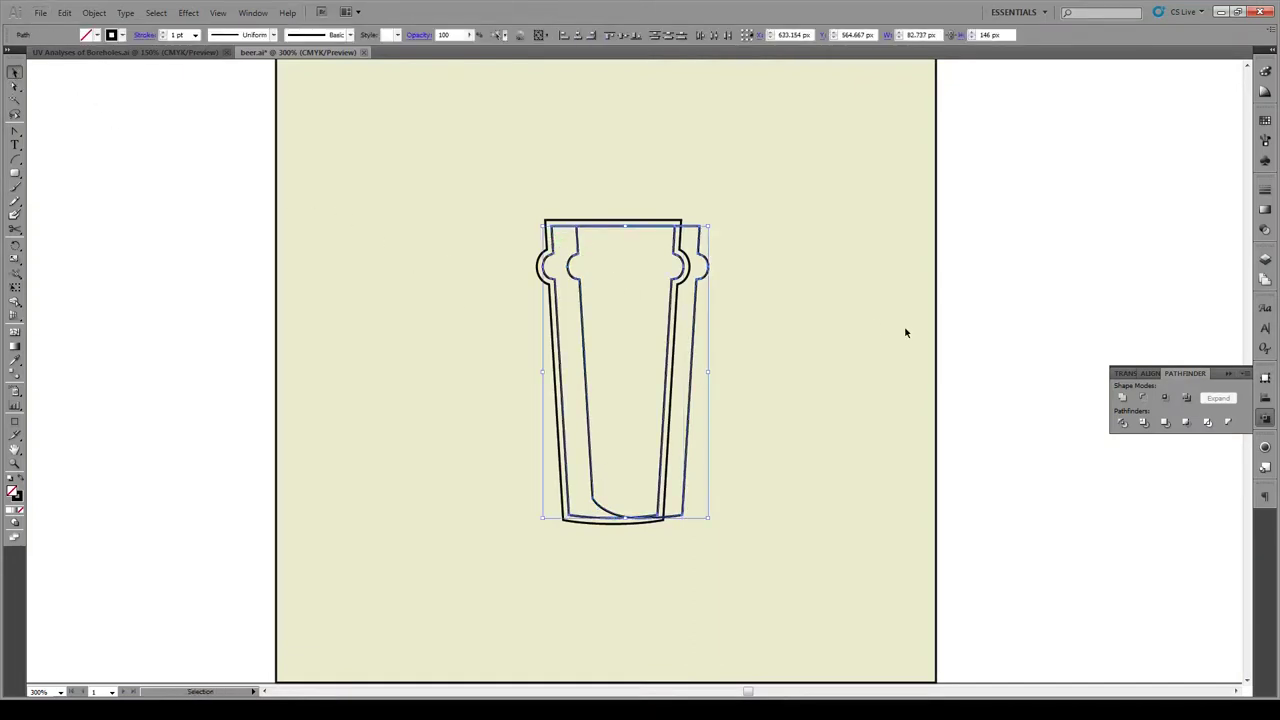
- Divide the overlapping outlines and fill the resulting pieces with a tan colour
click(1122, 424)
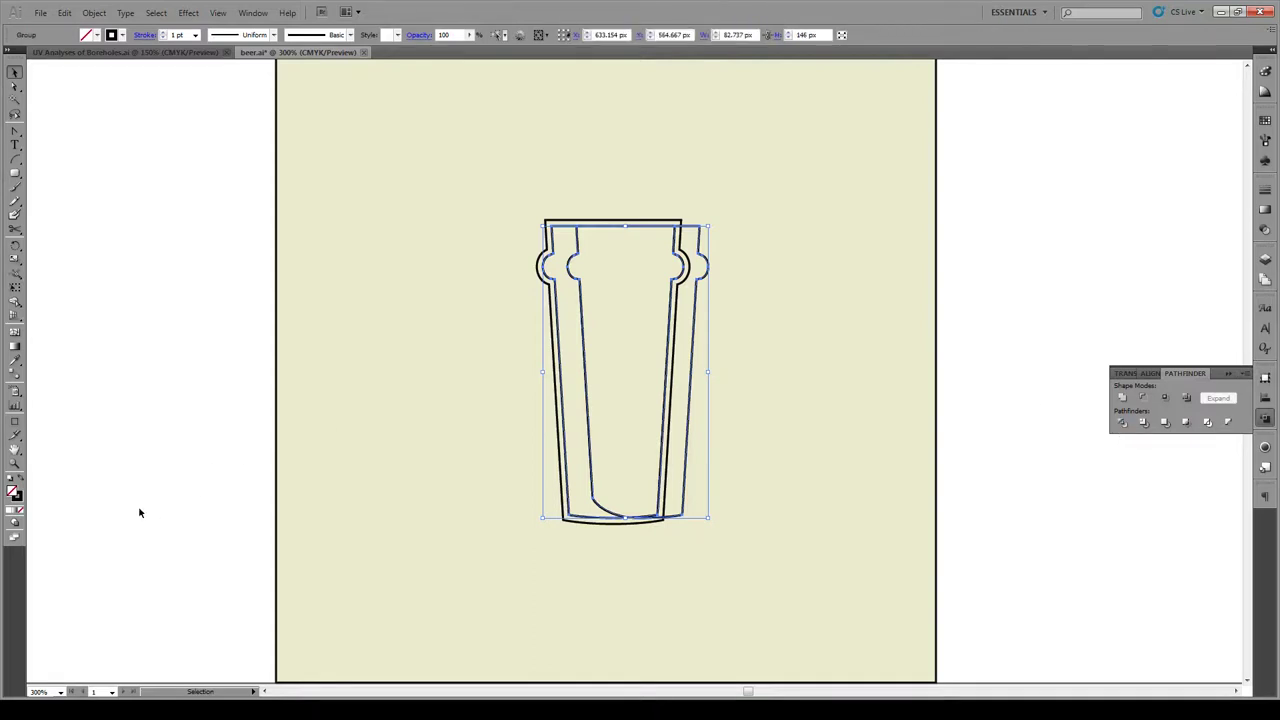
double_click(13, 492)
click(510, 294)
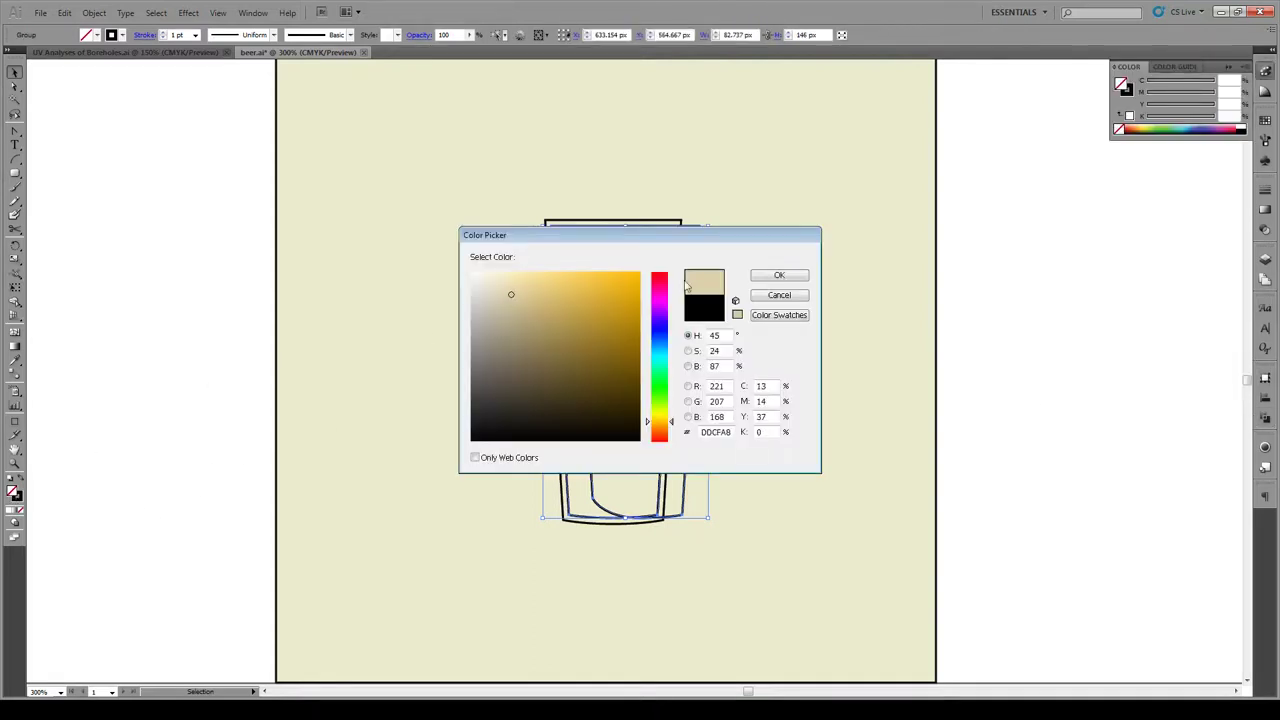
click(561, 297)
click(767, 280)
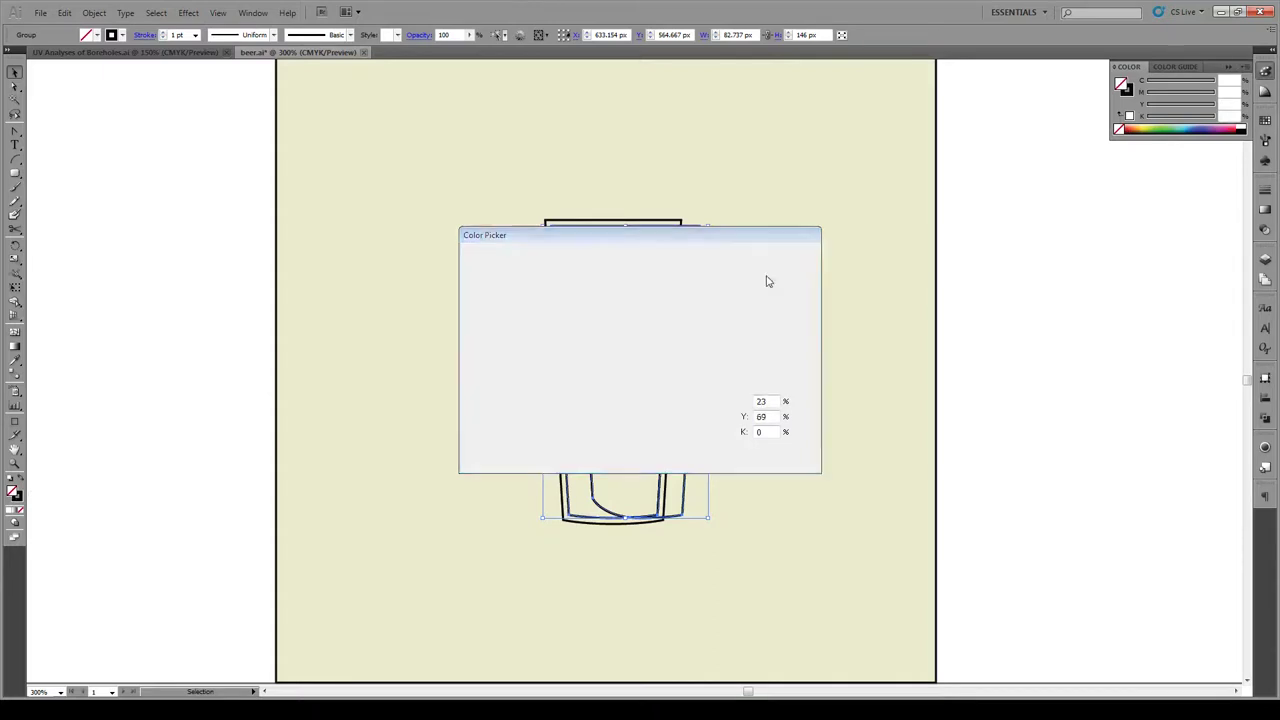
click(257, 194)
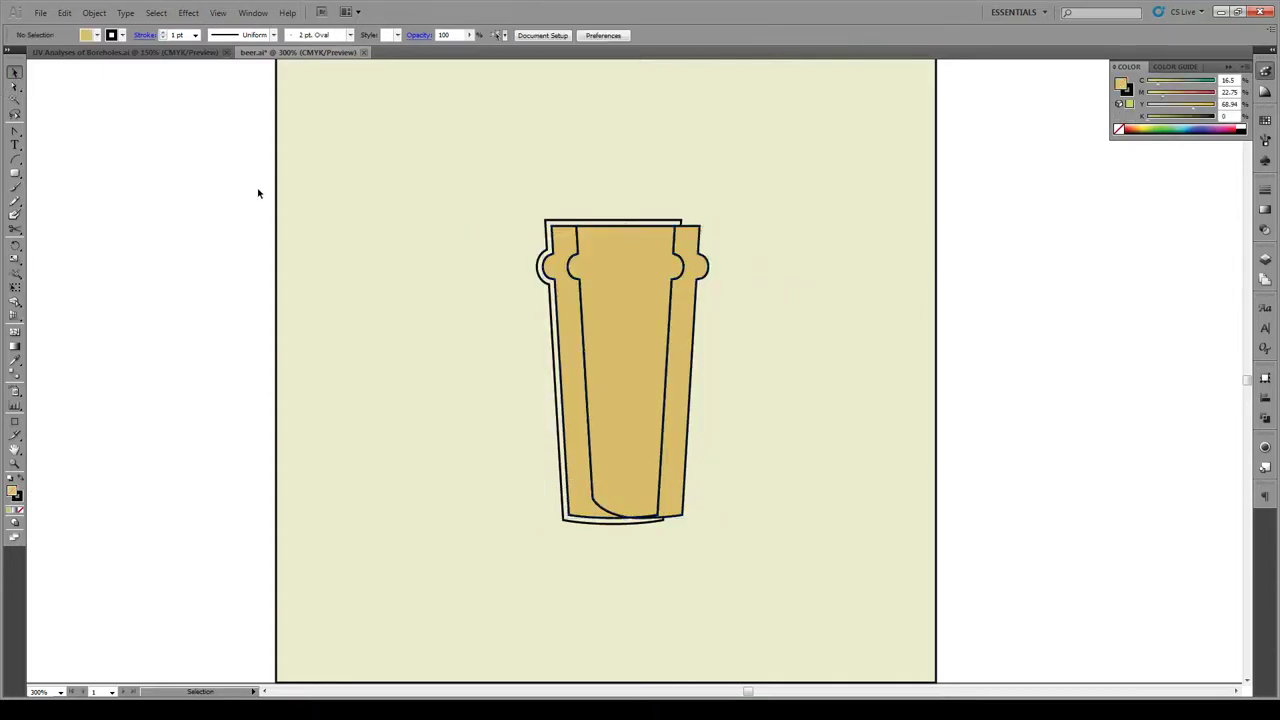
- Delete the stray right-hand overhang piece using Direct Selection
click(571, 312)
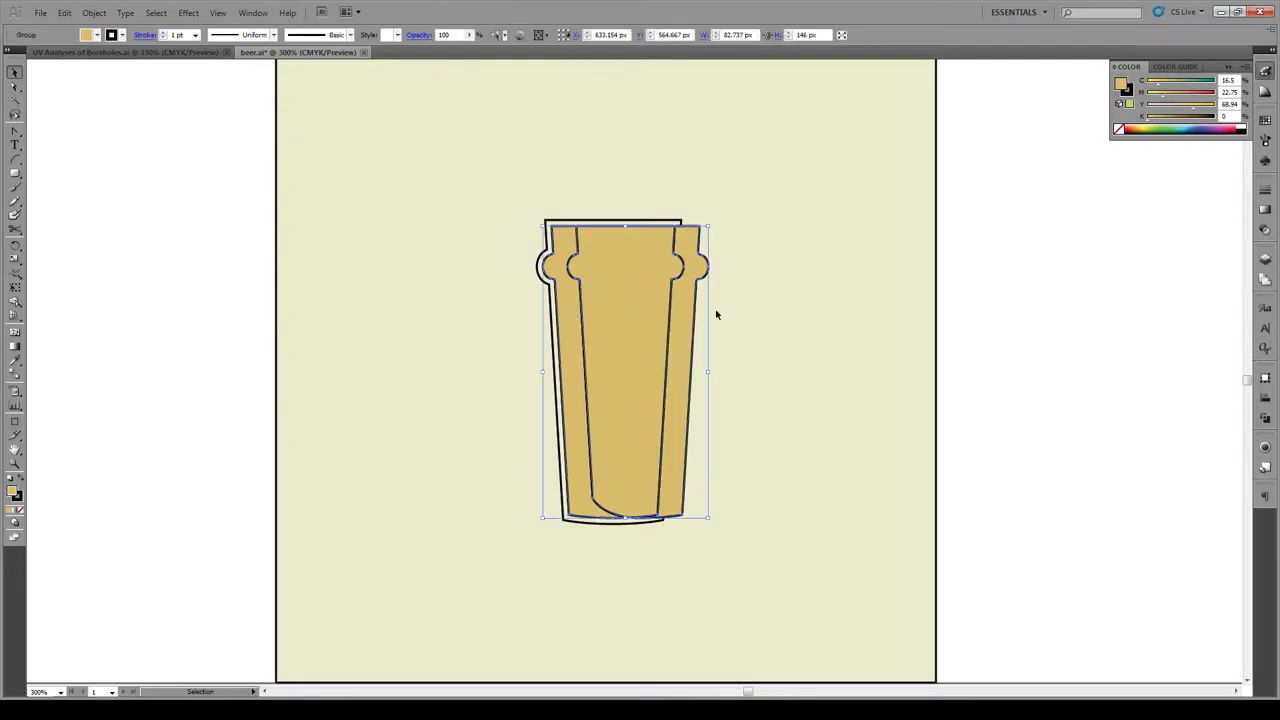
click(966, 318)
key(a)
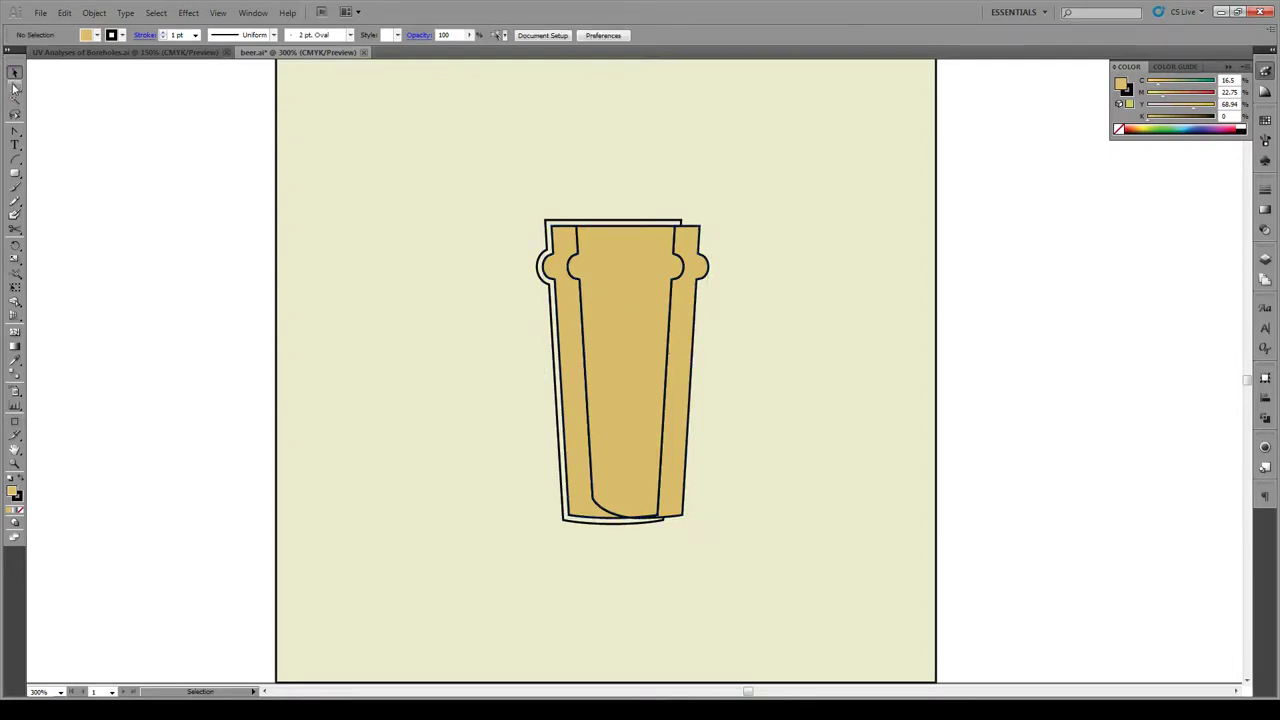
click(688, 329)
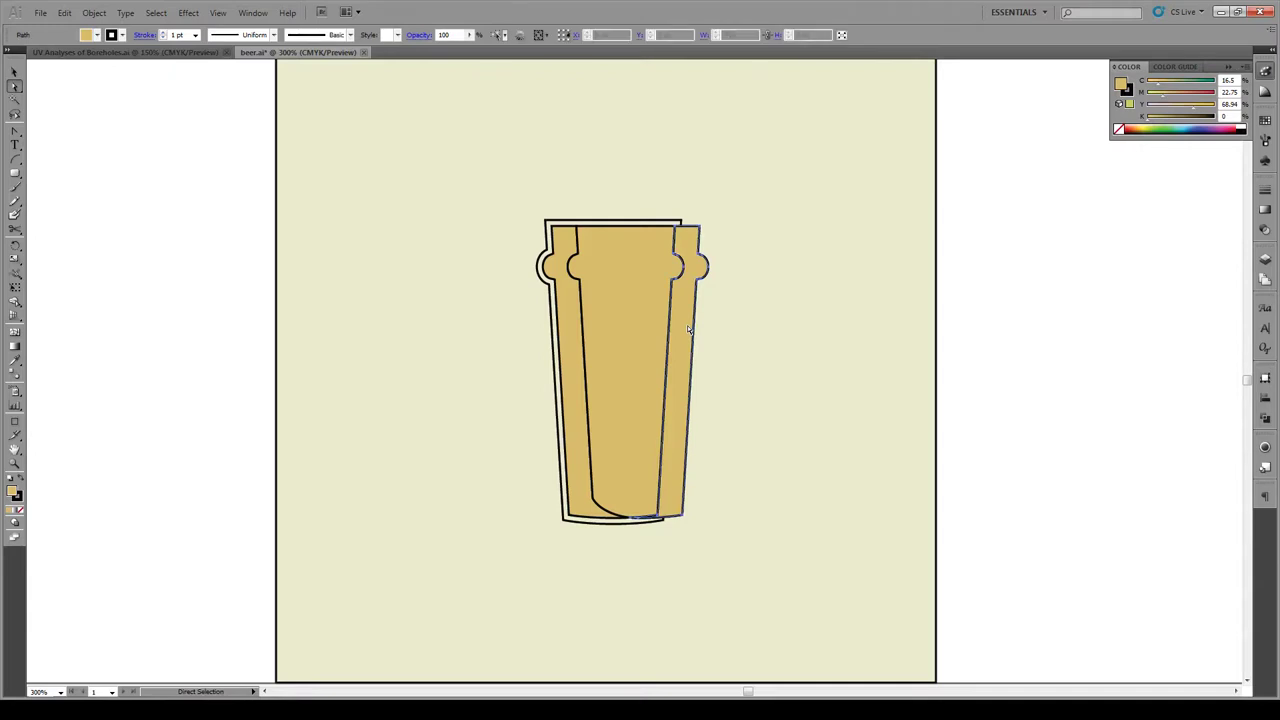
key(Delete)
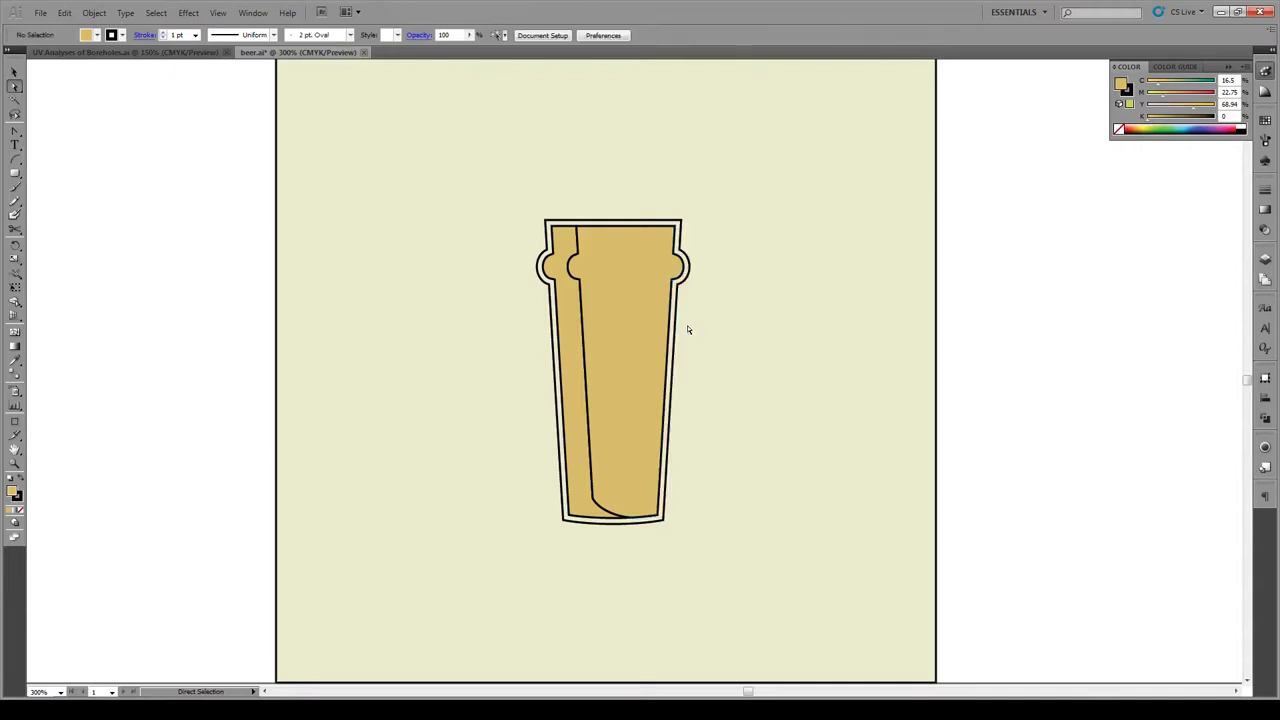
scroll(617, 369, up, 1)
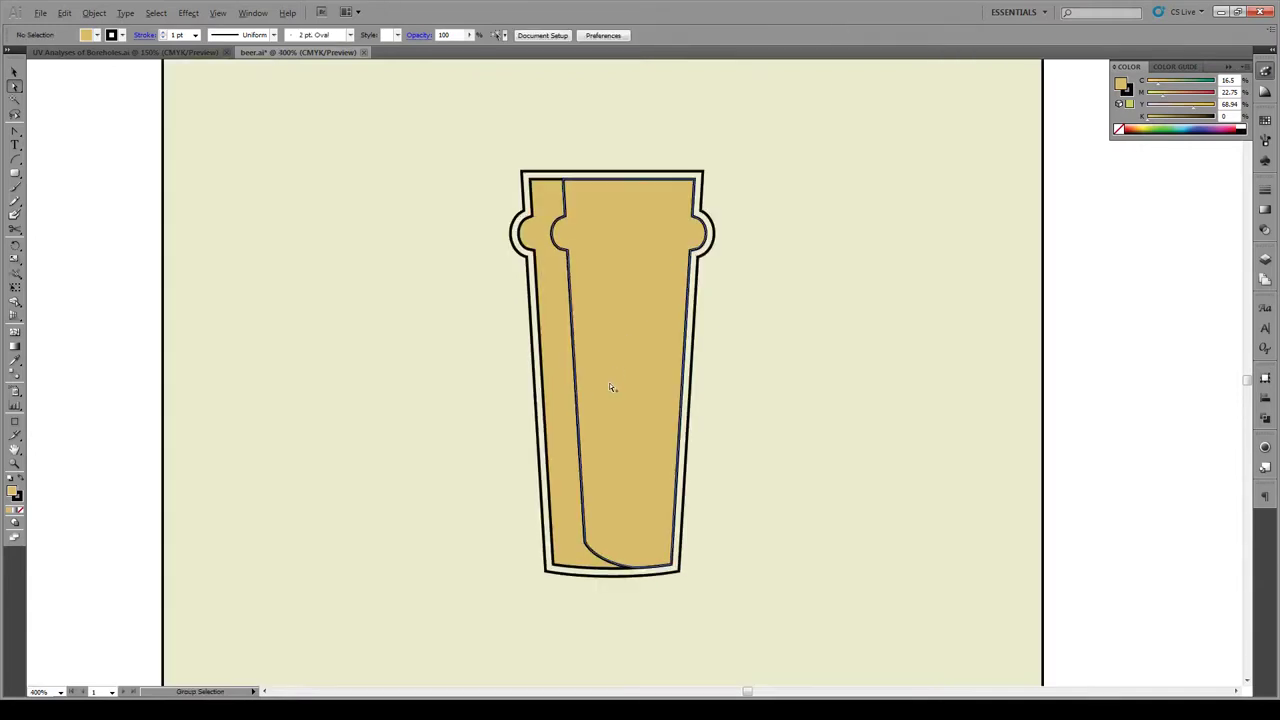
- Fill the left inner glass piece with a pale beige colour
click(563, 357)
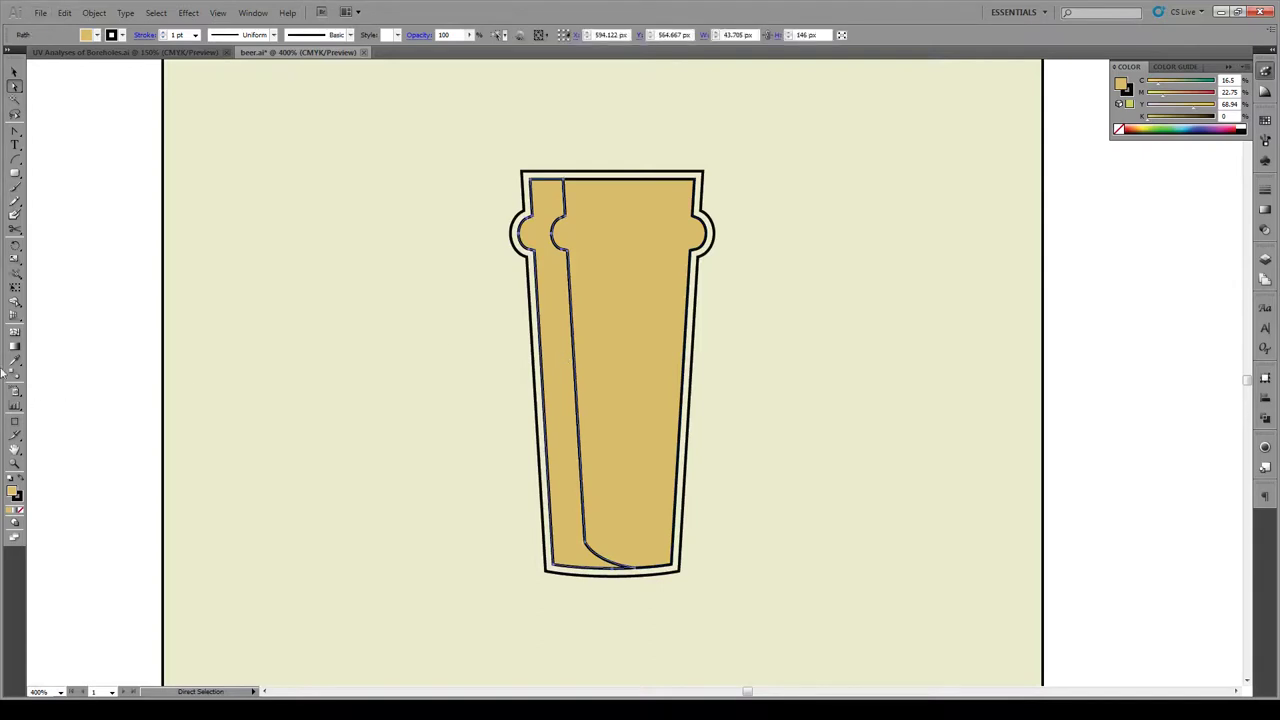
double_click(13, 493)
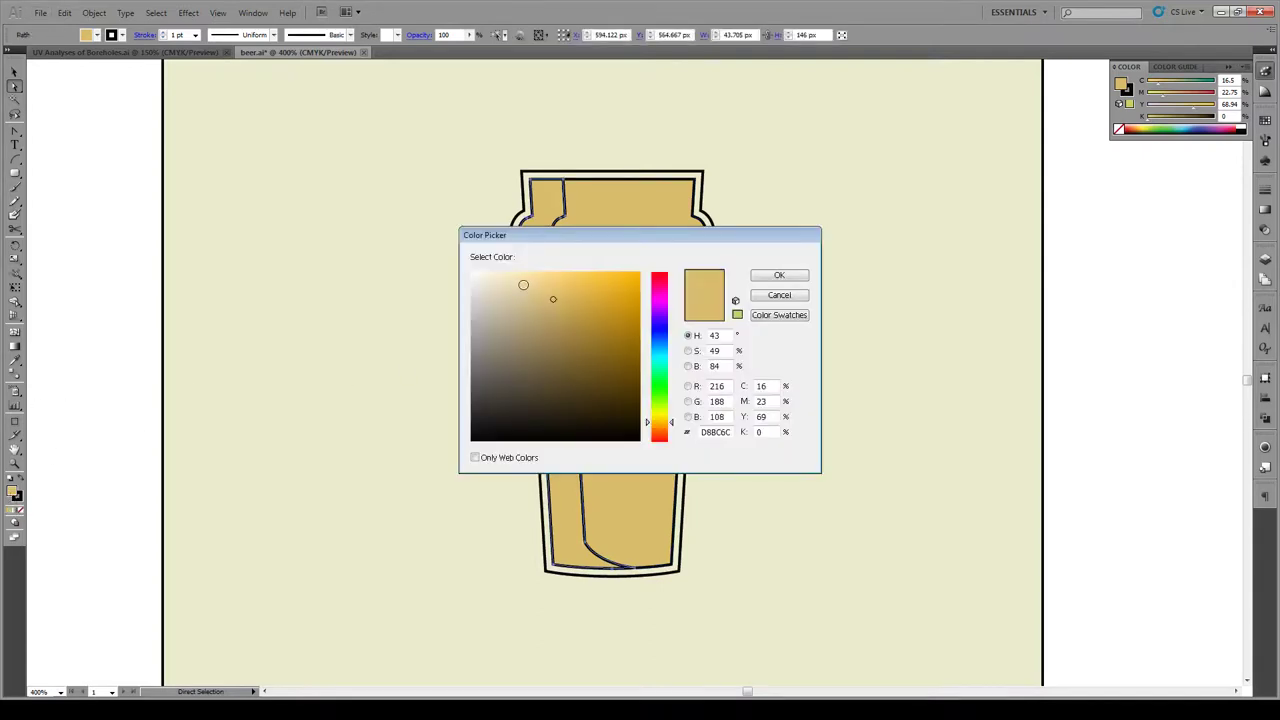
drag(553, 299, 495, 300)
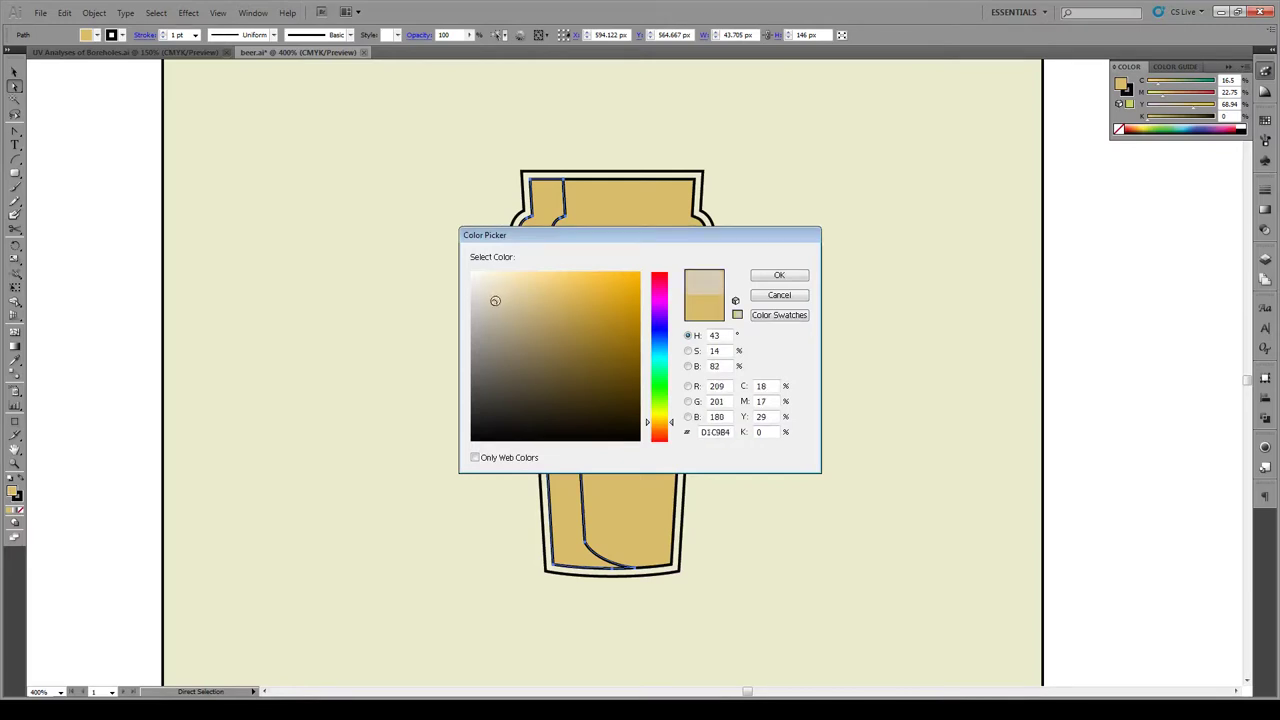
click(778, 276)
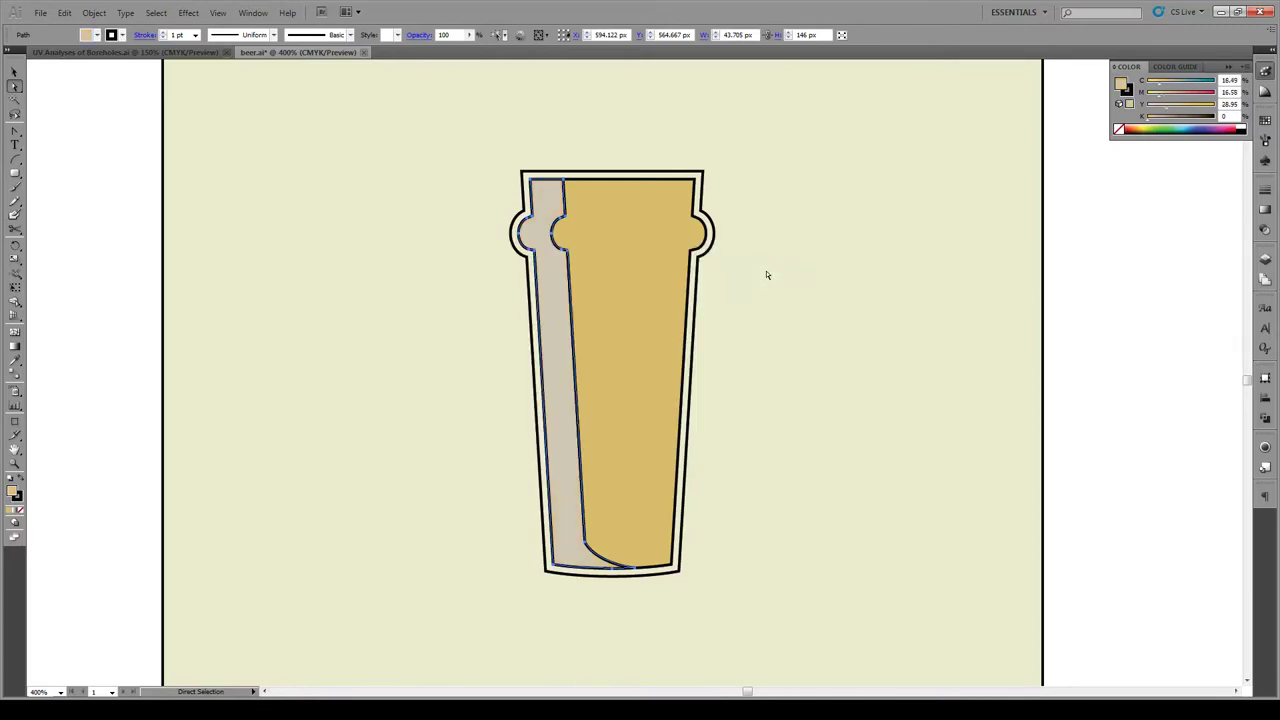
- Adjust the beer shape's fill to a lighter, pale yellow beer colour
click(637, 262)
double_click(13, 493)
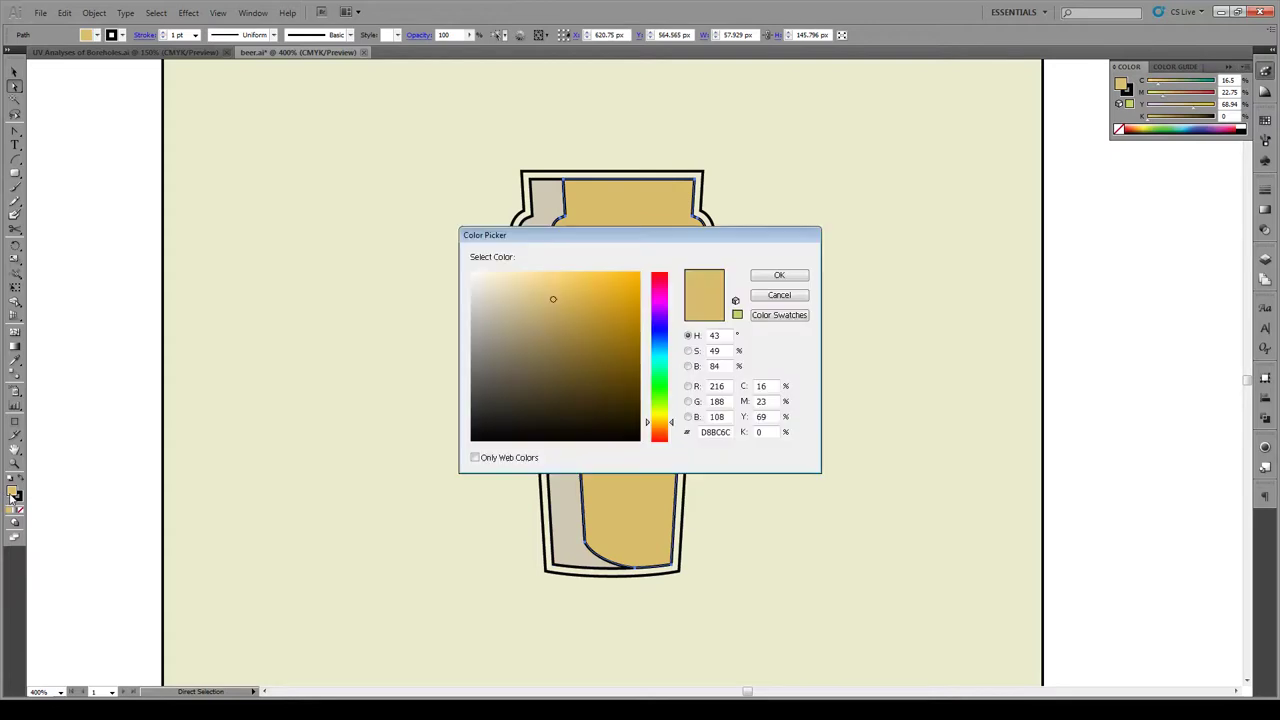
drag(550, 286, 535, 282)
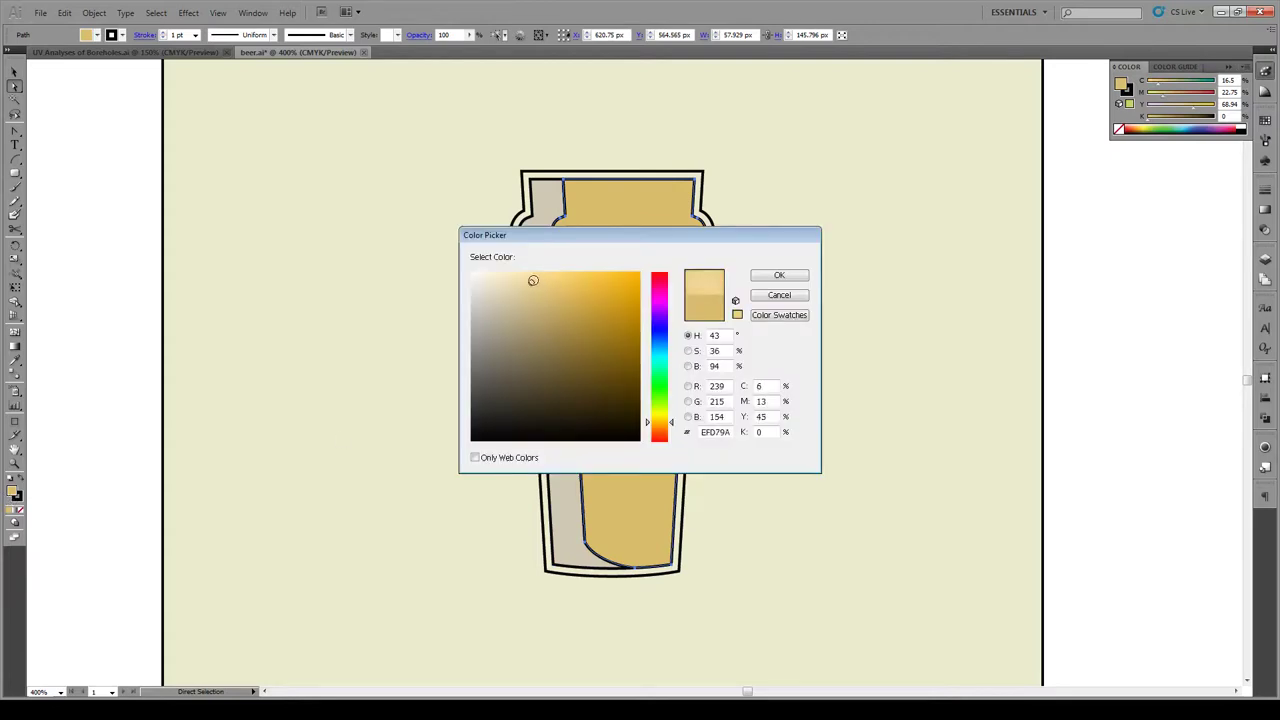
click(794, 278)
click(794, 277)
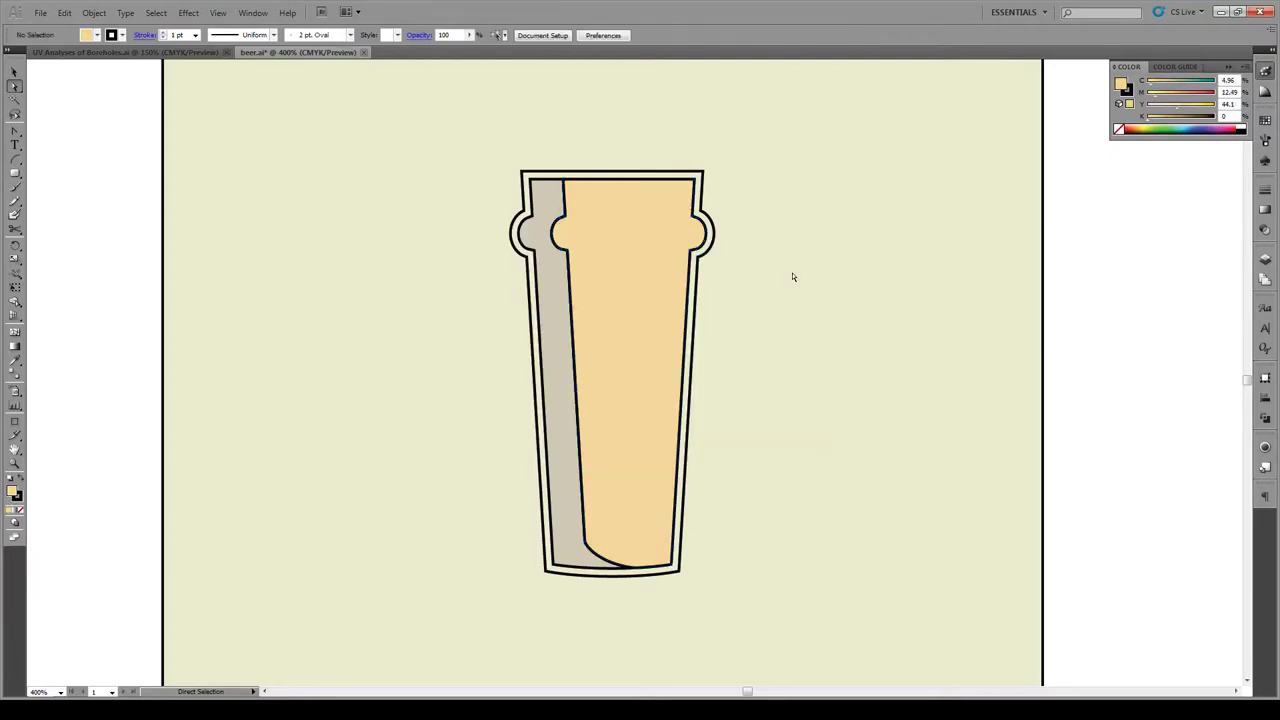
click(598, 292)
double_click(14, 494)
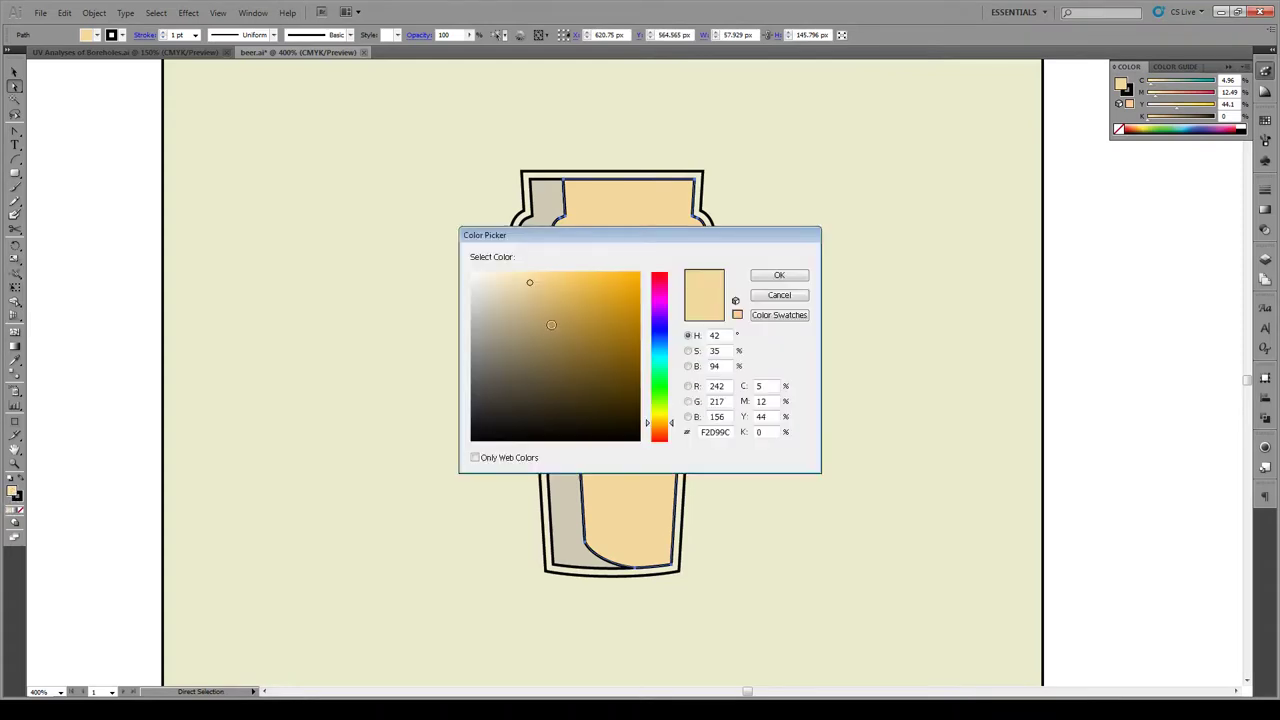
drag(677, 430, 671, 417)
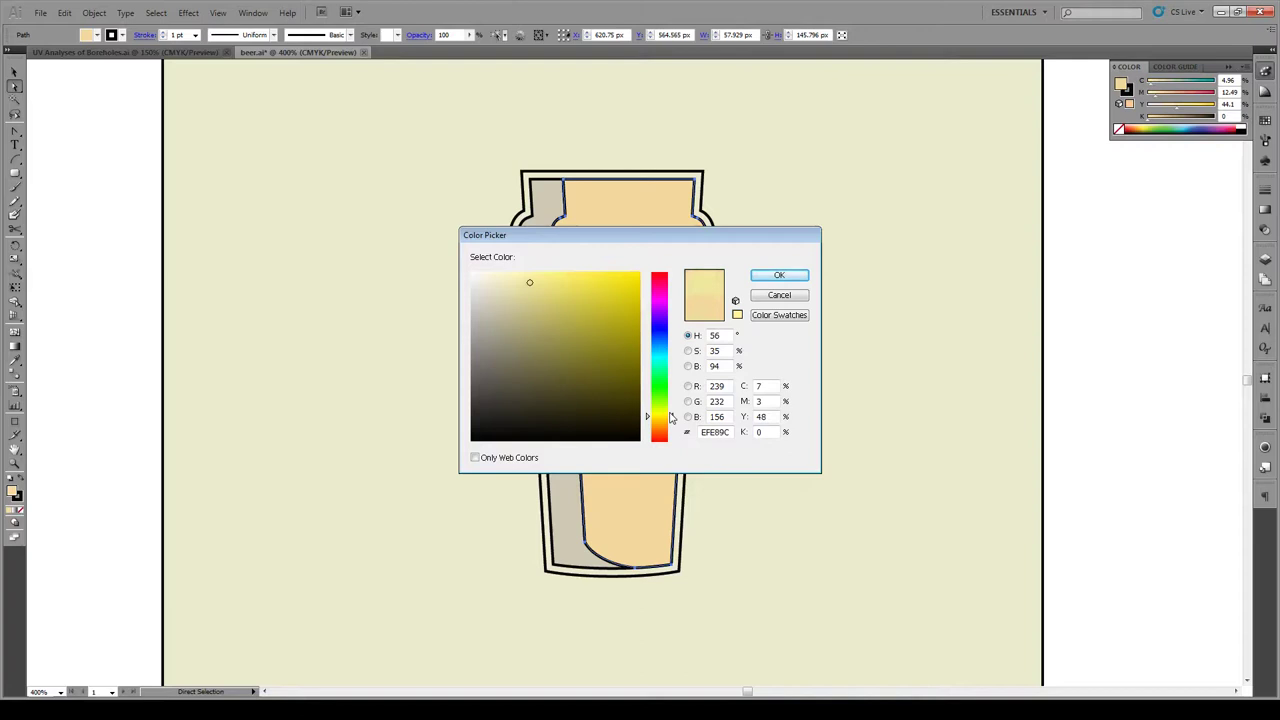
click(776, 275)
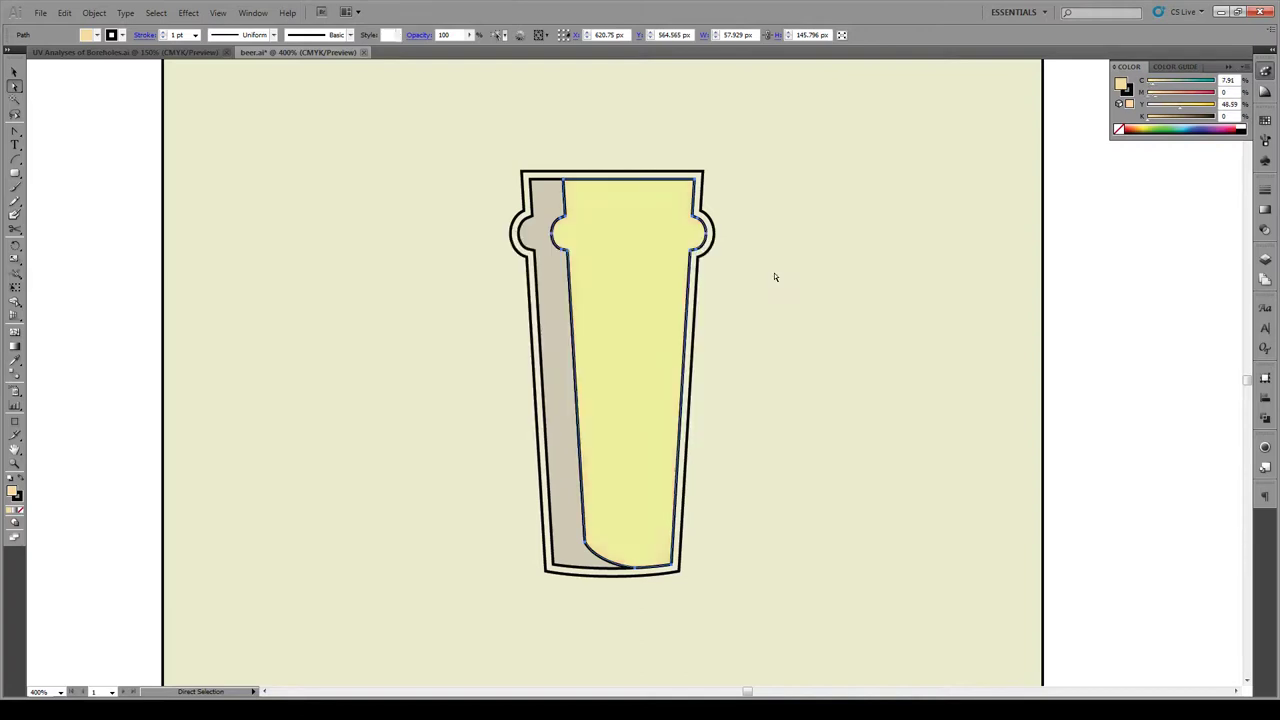
double_click(14, 492)
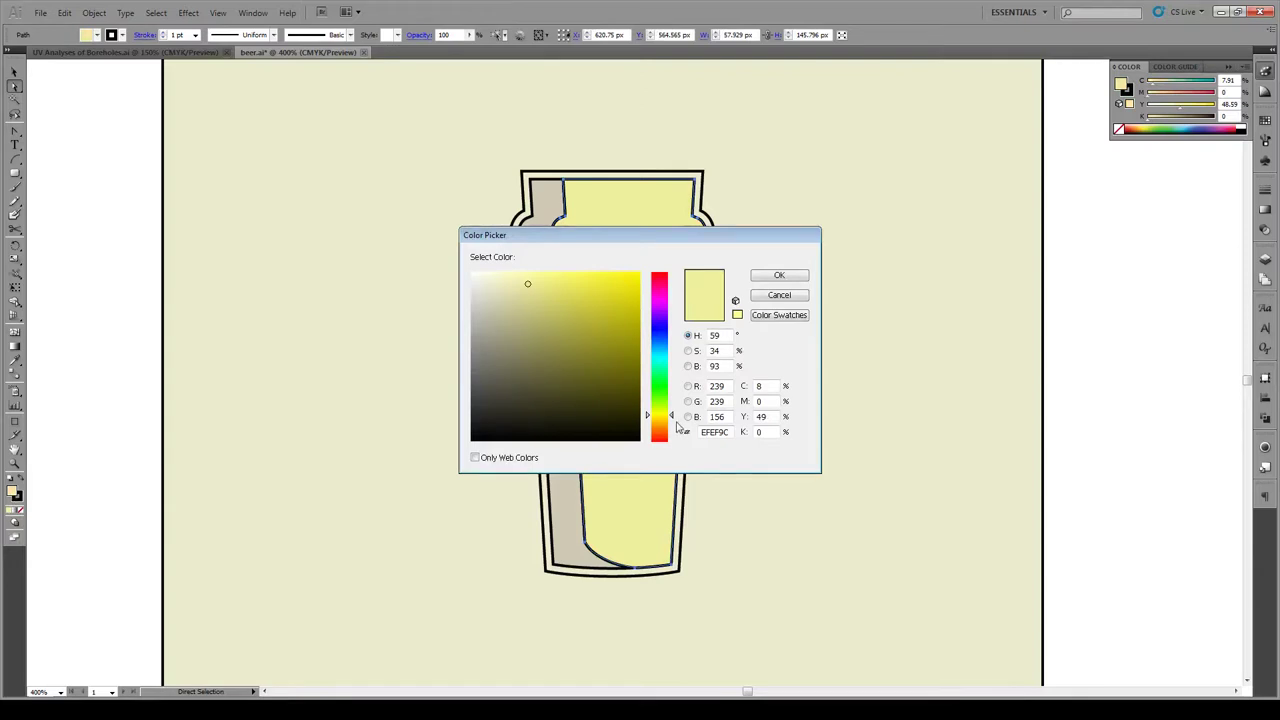
drag(672, 414, 673, 418)
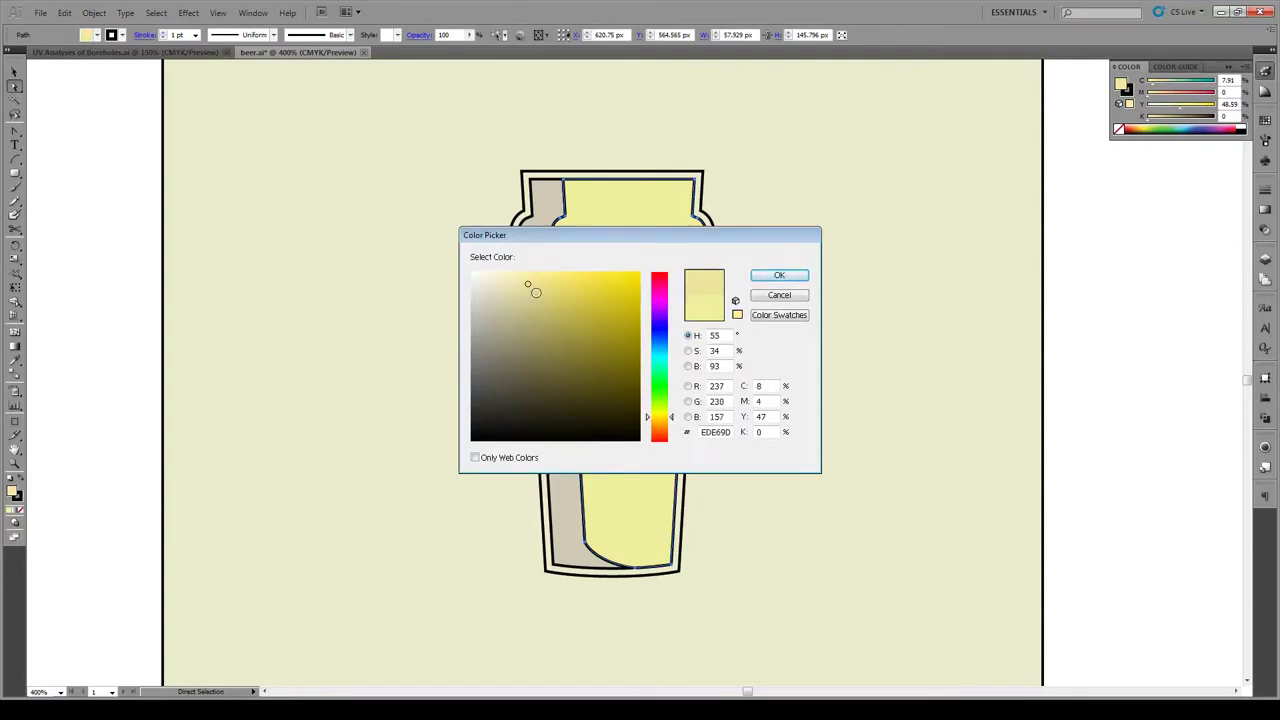
click(779, 275)
click(780, 276)
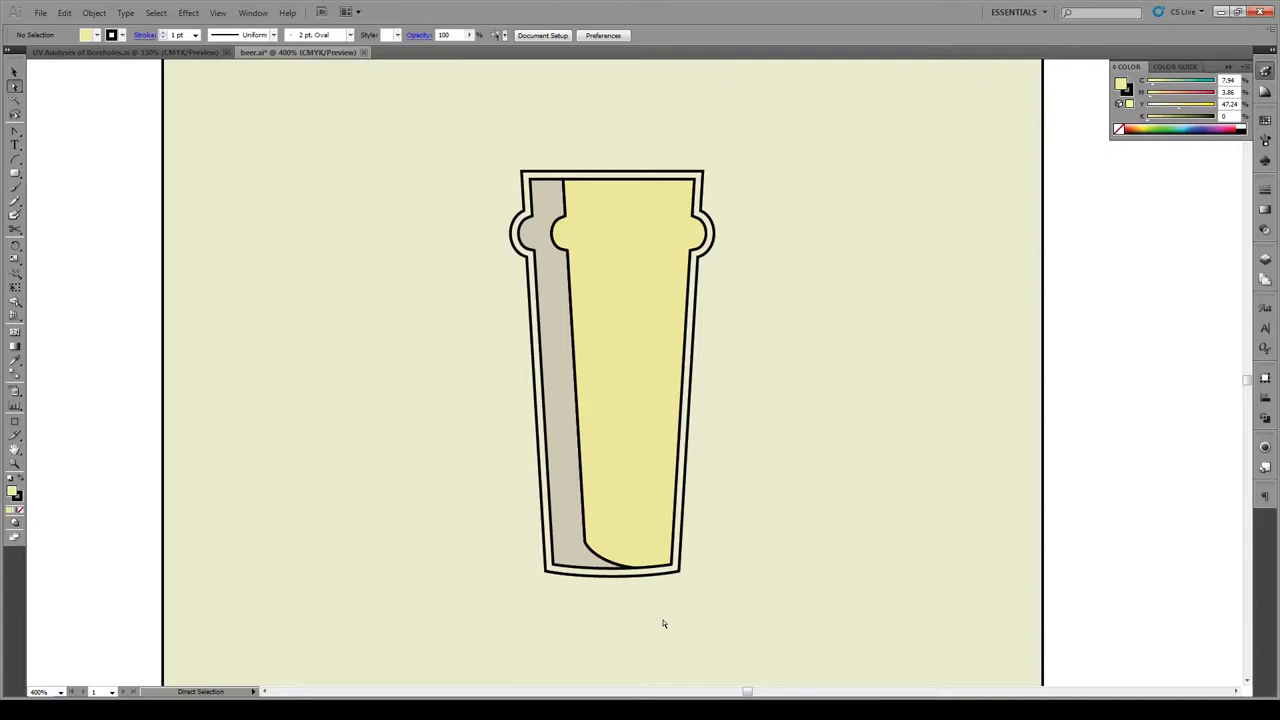
- Set the stroke of the whole glass group to None
click(15, 72)
click(584, 345)
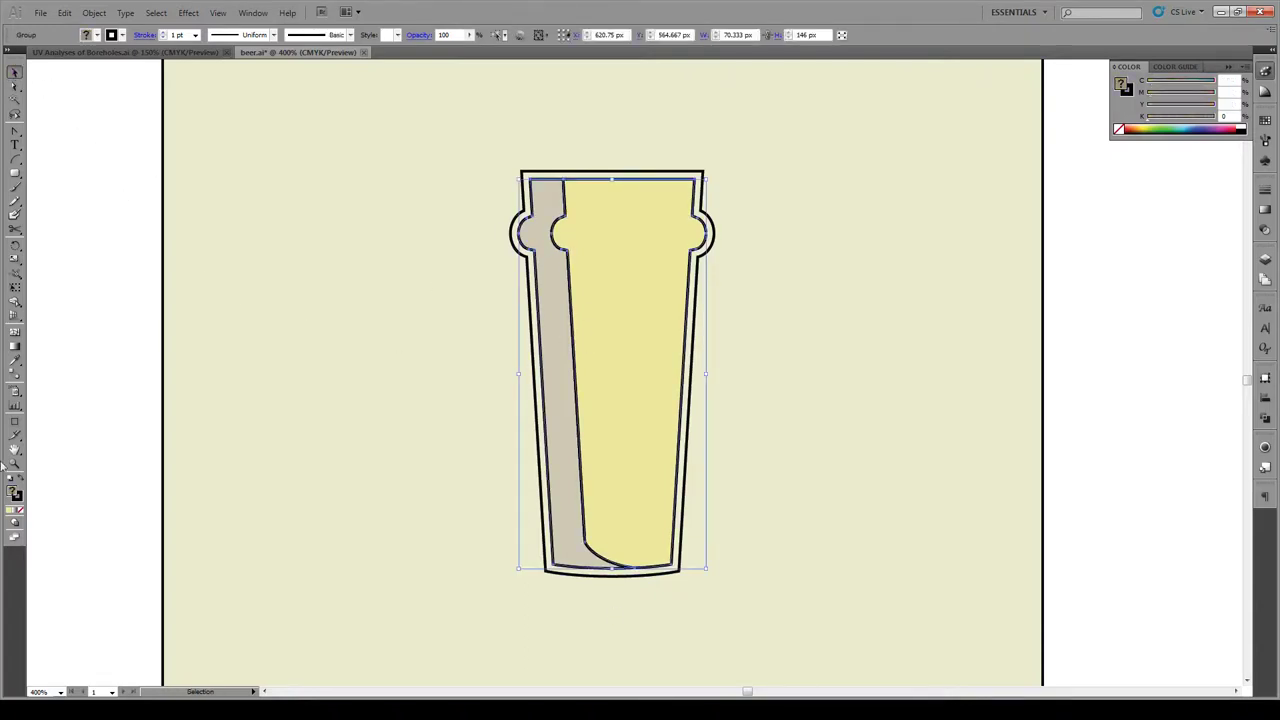
click(17, 495)
click(21, 510)
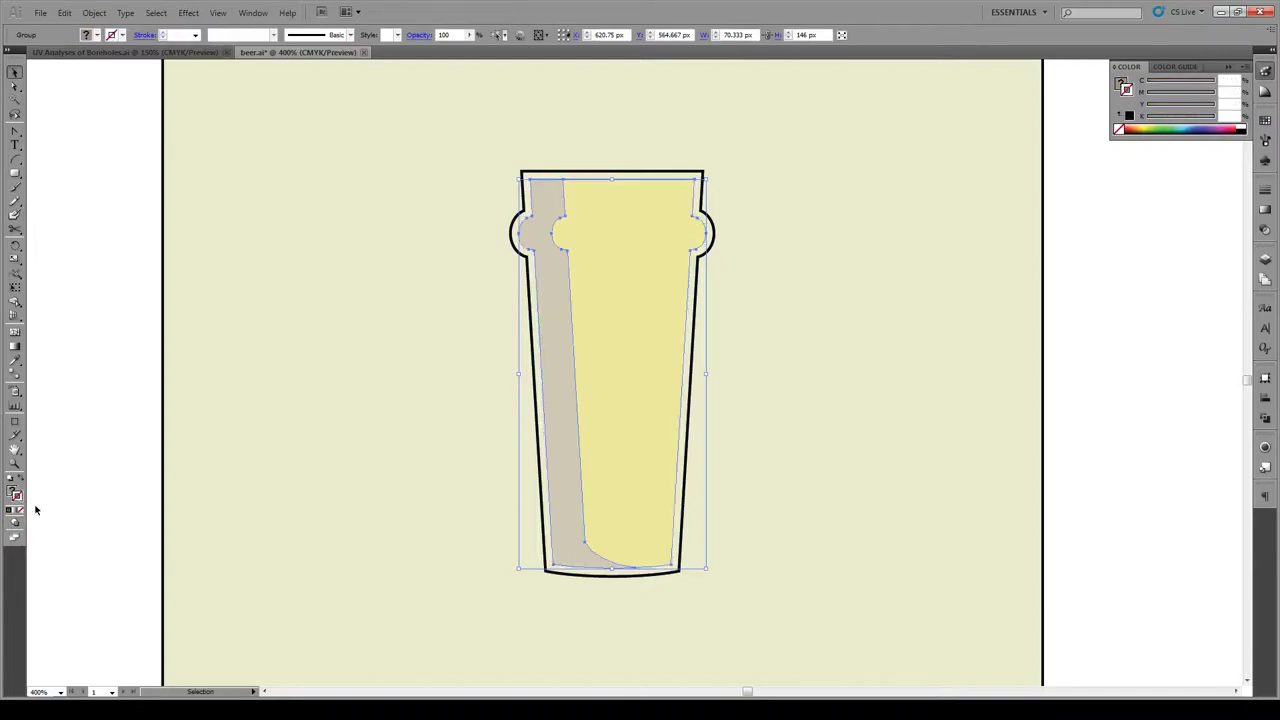
click(268, 397)
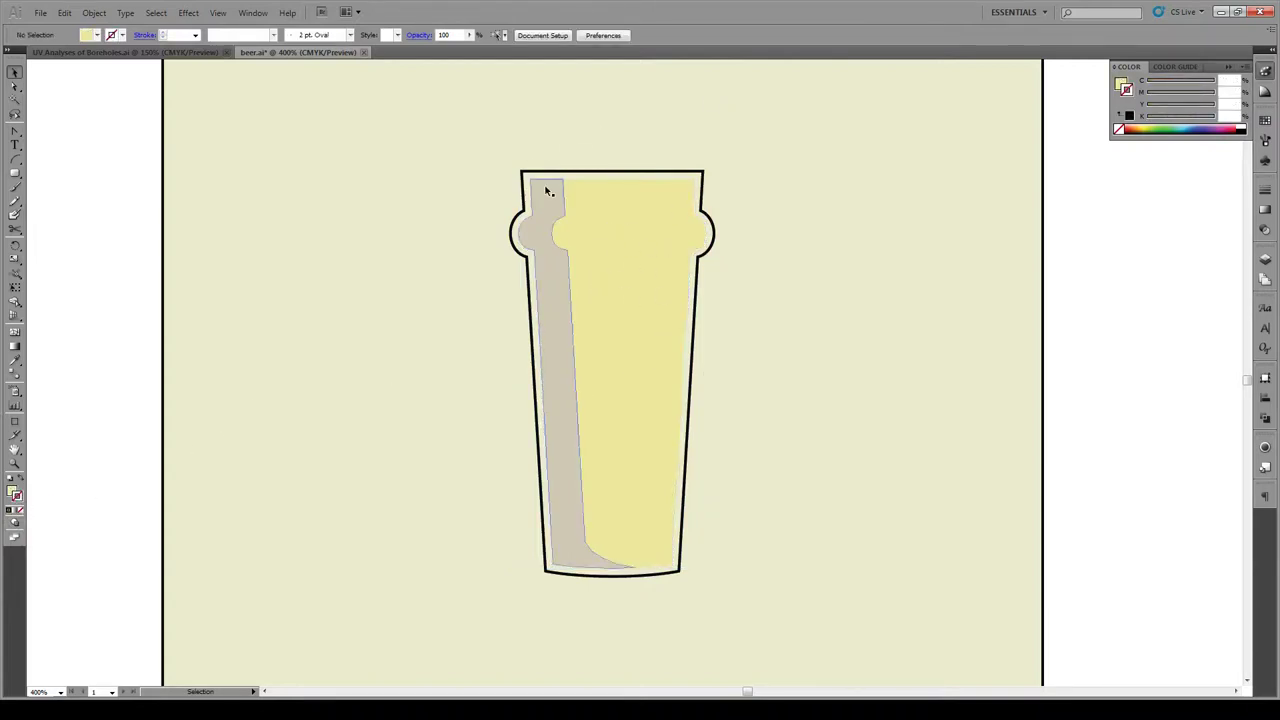
- Draw a small circle above the glass with a white fill and black outline
scroll(547, 190, up, 1)
scroll(547, 190, up, 2)
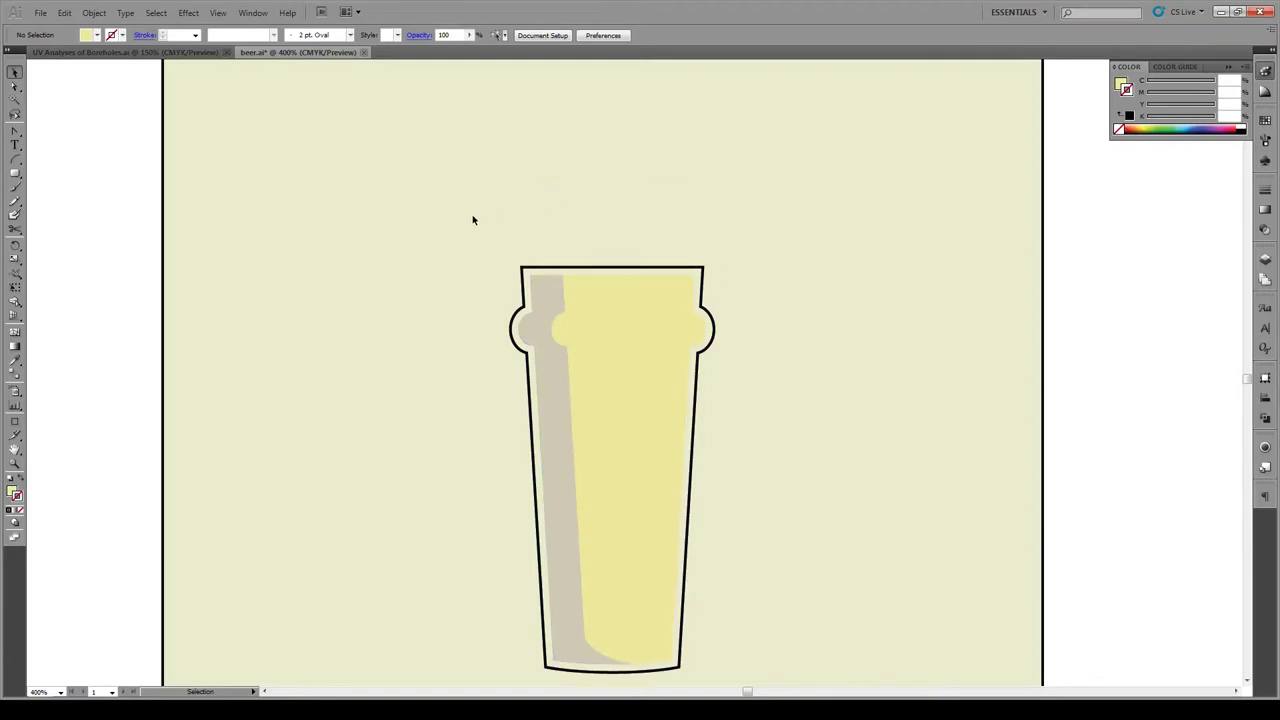
key(l)
drag(508, 208, 537, 234)
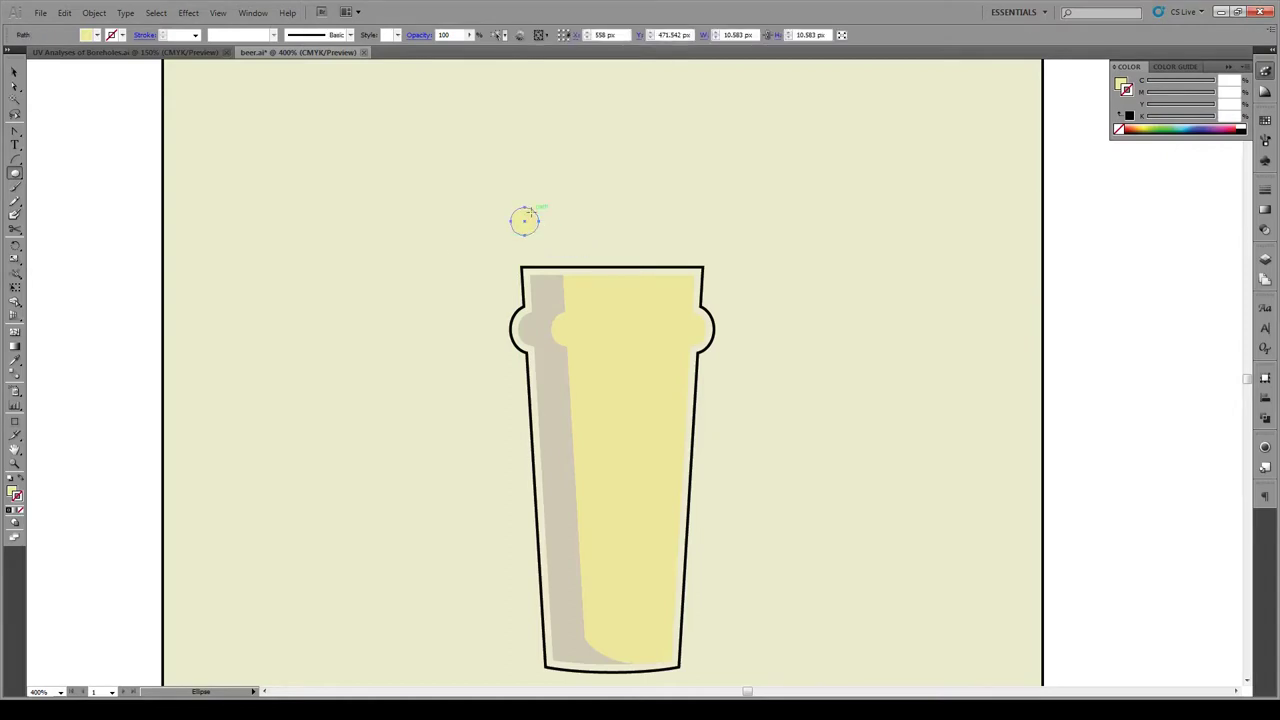
double_click(13, 491)
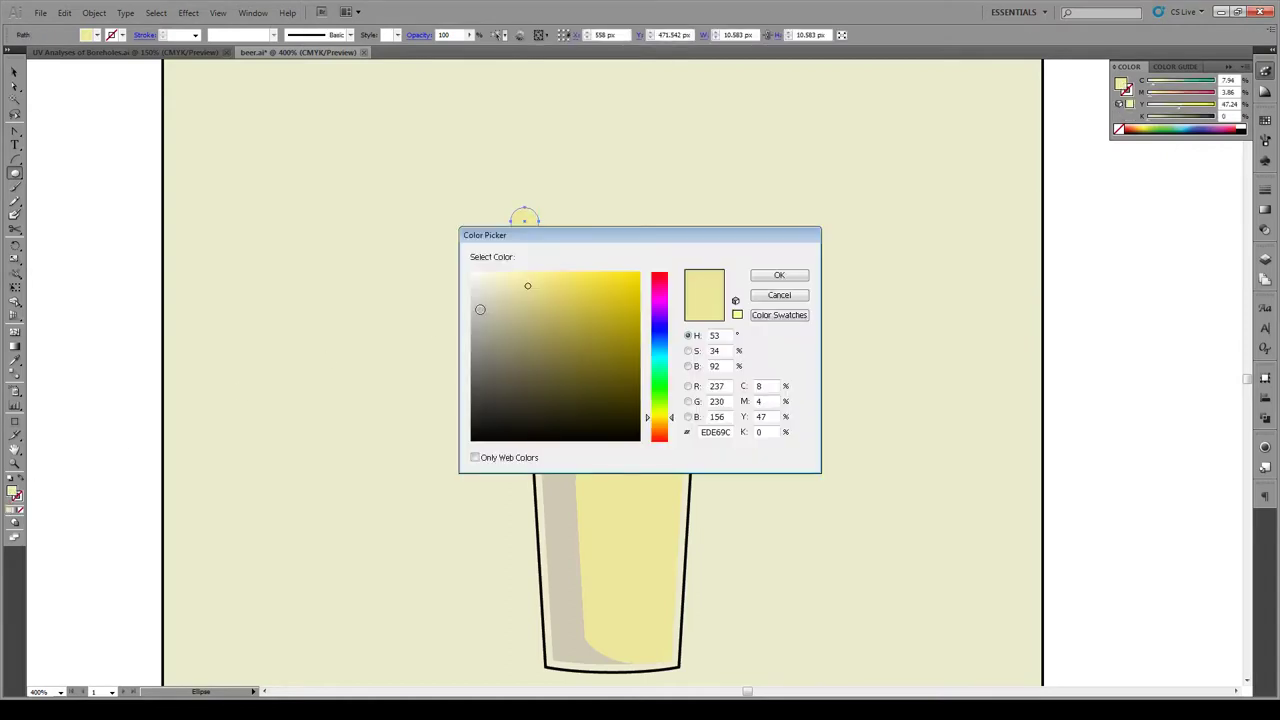
drag(480, 309, 470, 262)
click(760, 276)
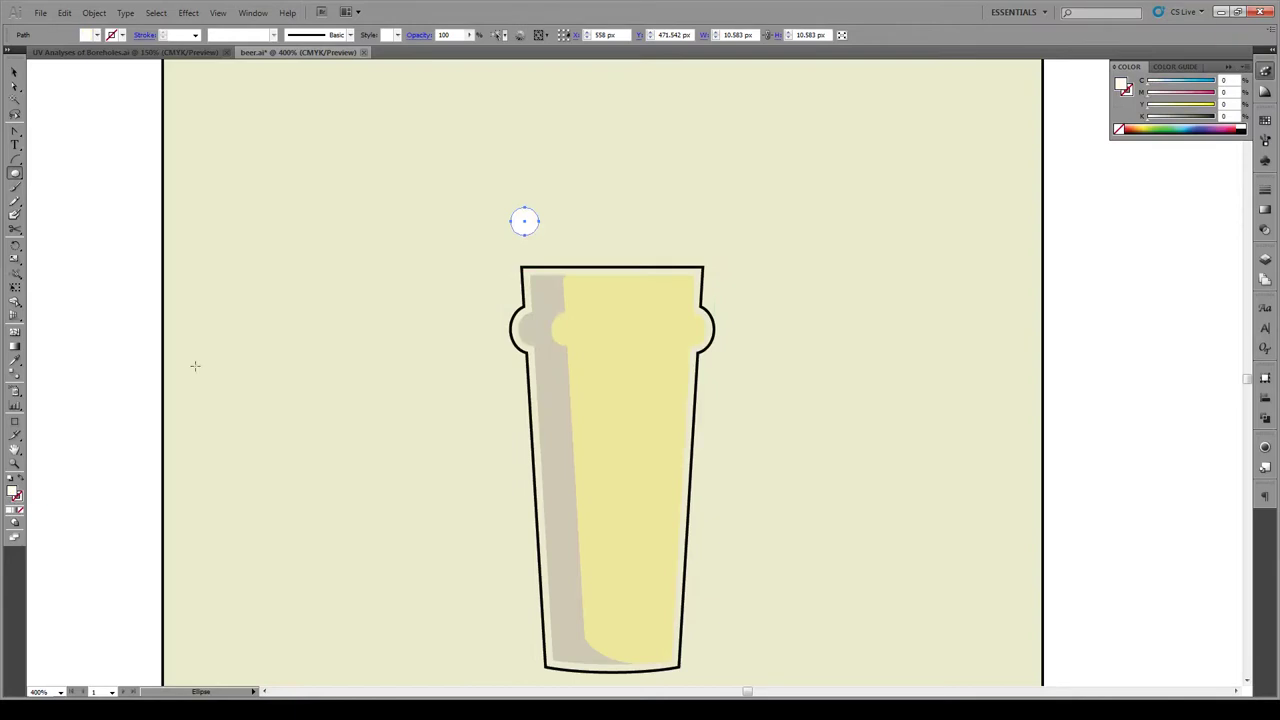
double_click(18, 512)
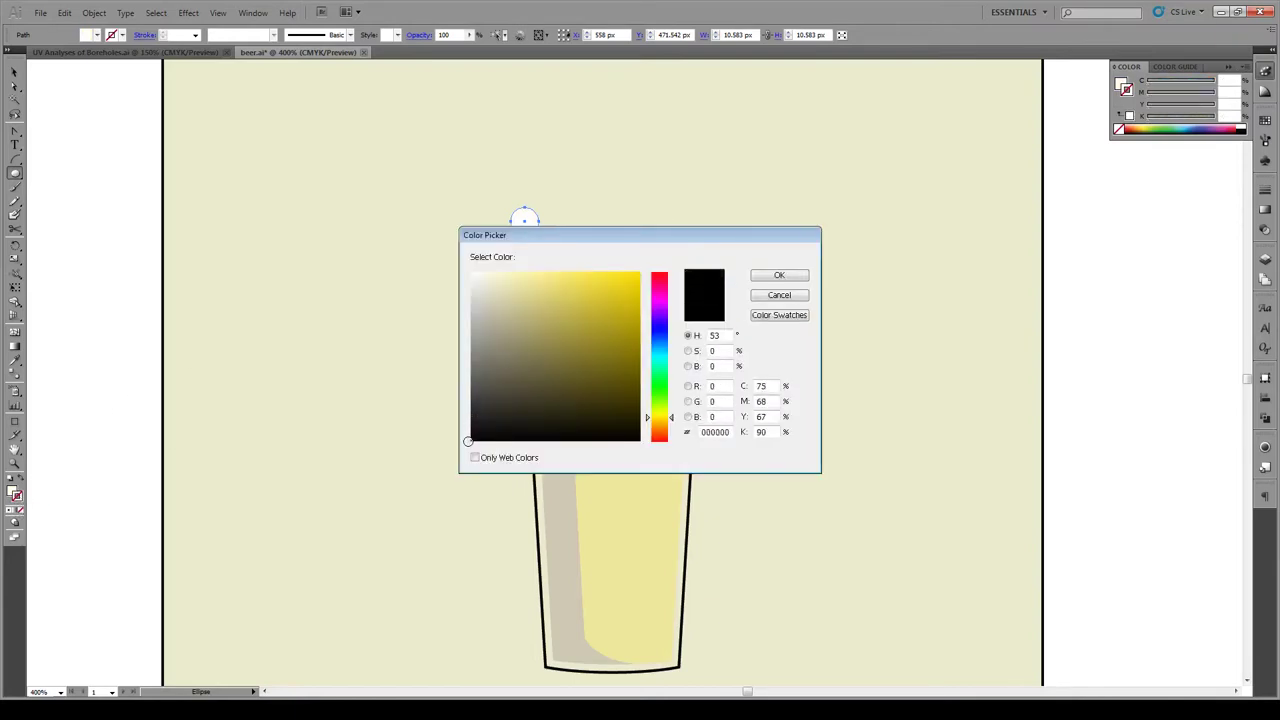
click(779, 276)
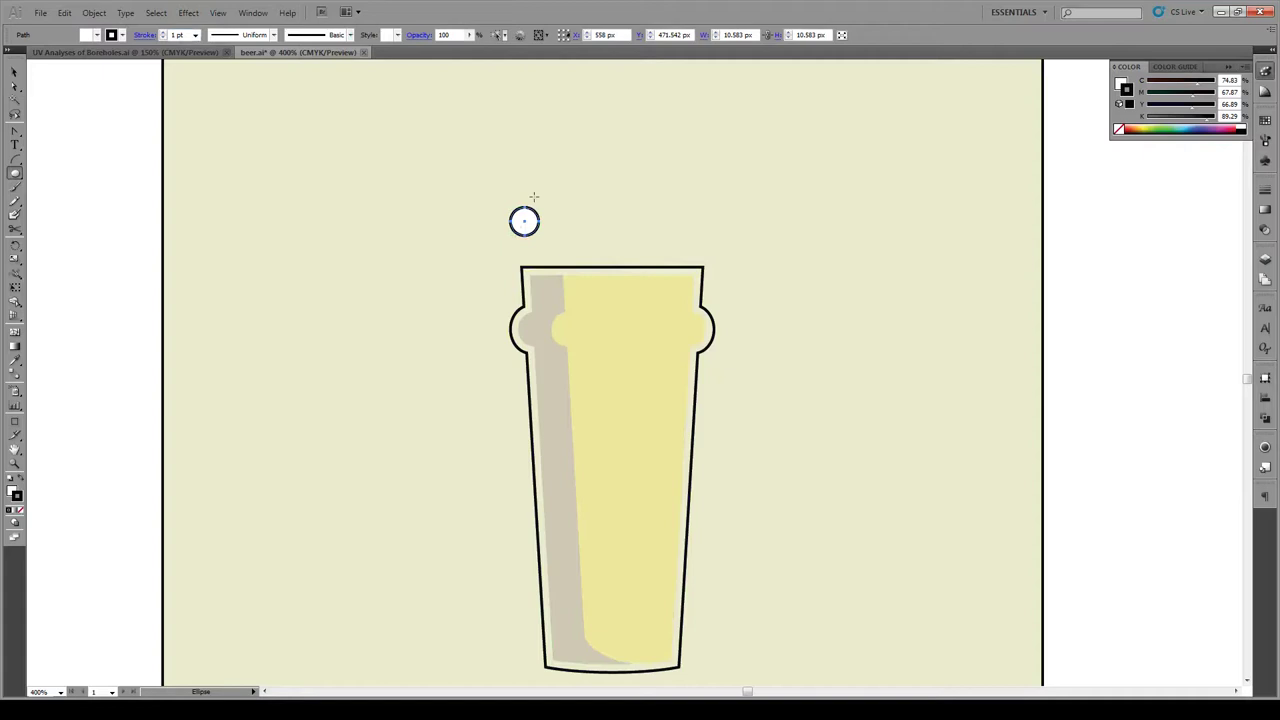
- Add larger and smaller overlapping bubble circles in a row above the glass
drag(533, 191, 574, 230)
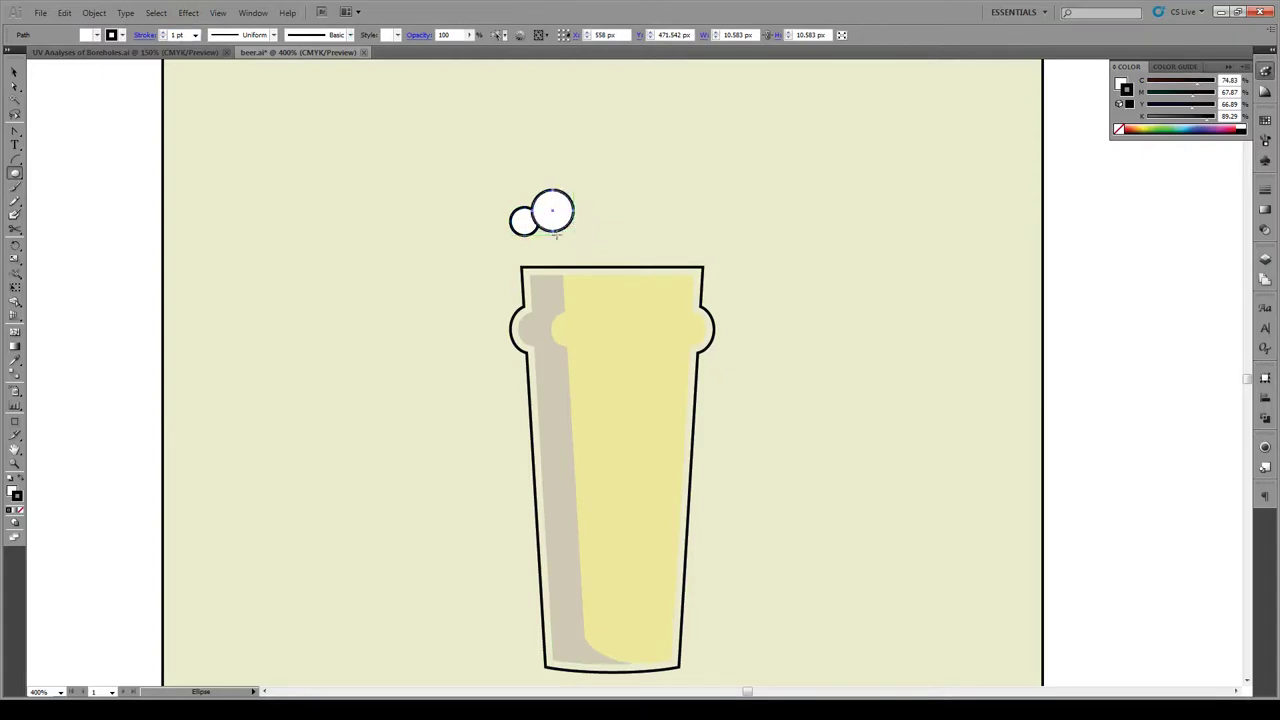
key(a)
key(v)
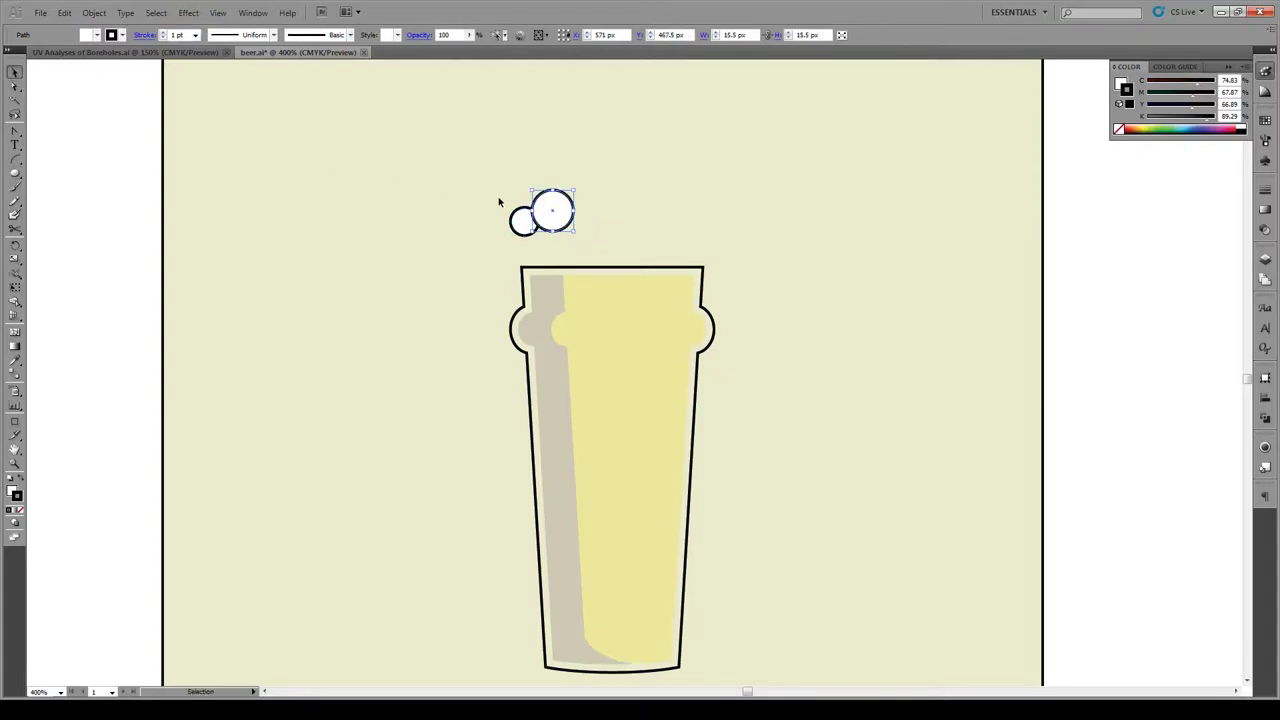
mouse_move(554, 216)
mouse_down()
mouse_move(534, 231)
mouse_move(578, 217)
mouse_move(634, 166)
mouse_move(580, 194)
mouse_up()
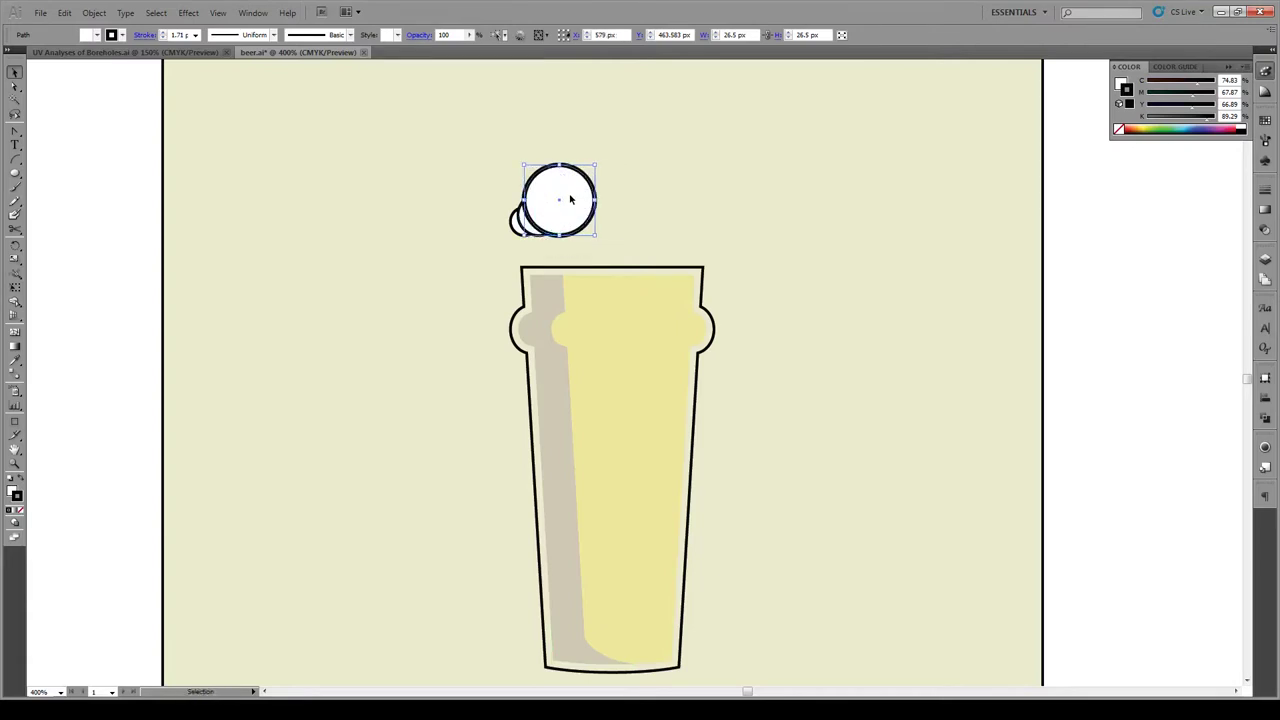
mouse_move(570, 199)
mouse_down()
mouse_move(598, 199)
mouse_move(637, 156)
mouse_up()
mouse_move(621, 183)
mouse_down()
mouse_move(625, 199)
mouse_move(642, 197)
mouse_move(711, 146)
mouse_move(674, 177)
mouse_move(657, 172)
mouse_move(652, 186)
mouse_move(680, 189)
mouse_move(670, 182)
mouse_move(676, 208)
mouse_up()
scroll(616, 185, up, 1)
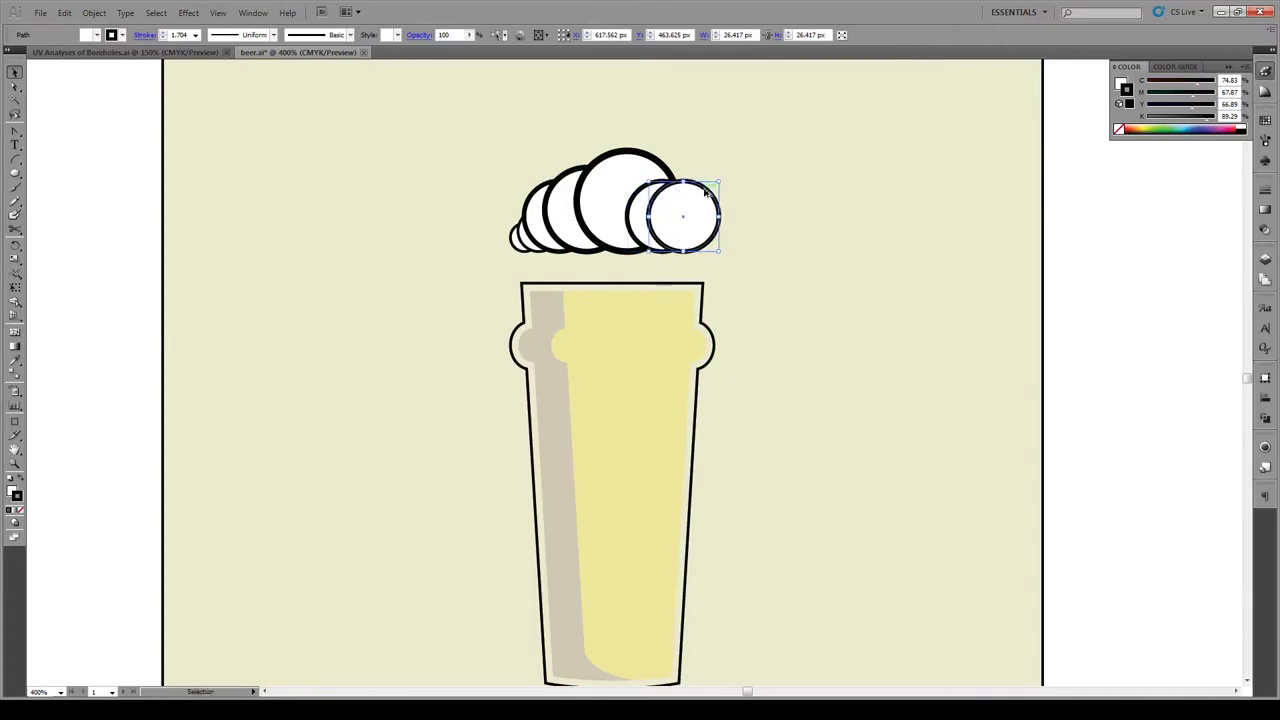
drag(719, 179, 721, 238)
click(765, 216)
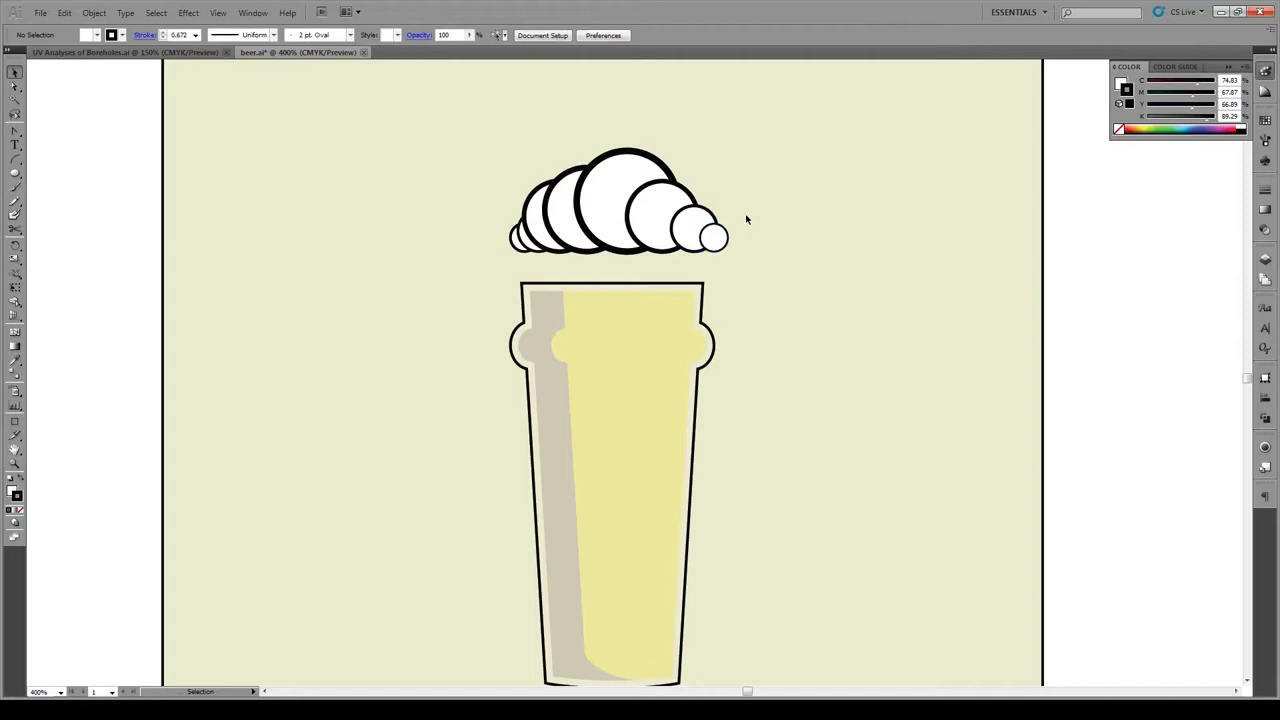
- Draw a thin rounded bar, about 76.9 × 6.8 px, beneath the foam circles
drag(778, 142, 533, 266)
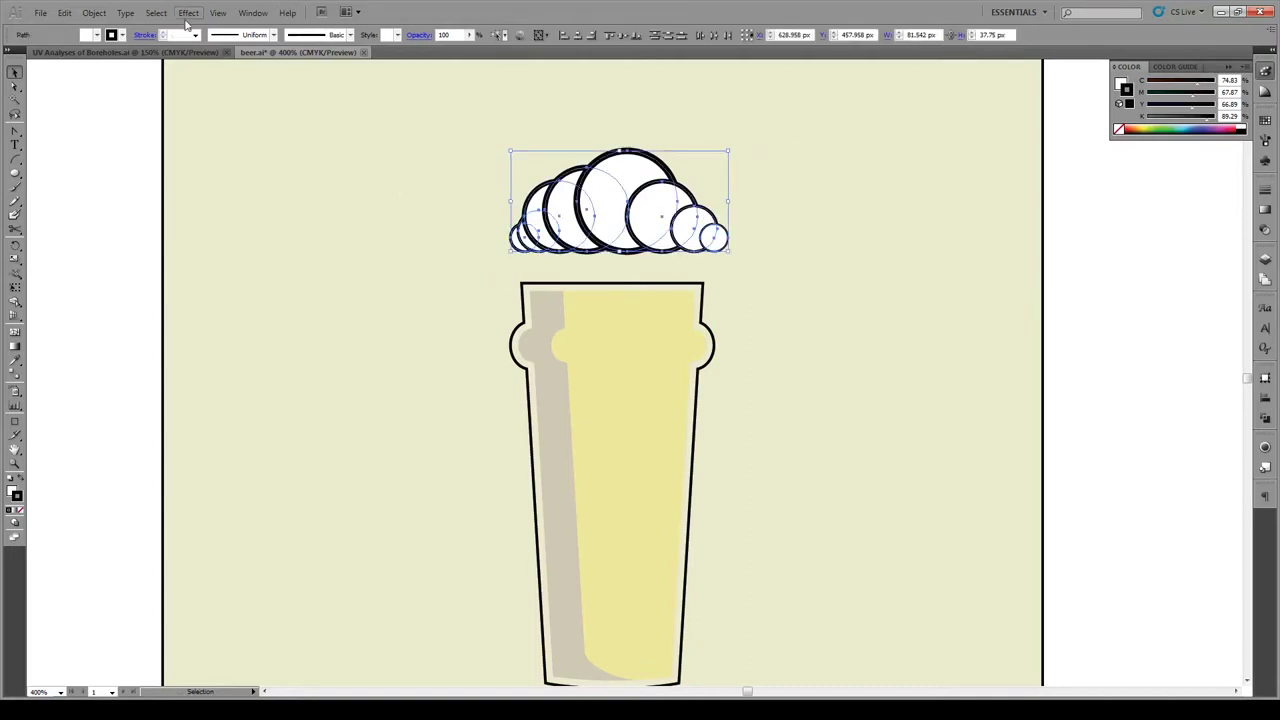
click(226, 130)
drag(16, 173, 57, 186)
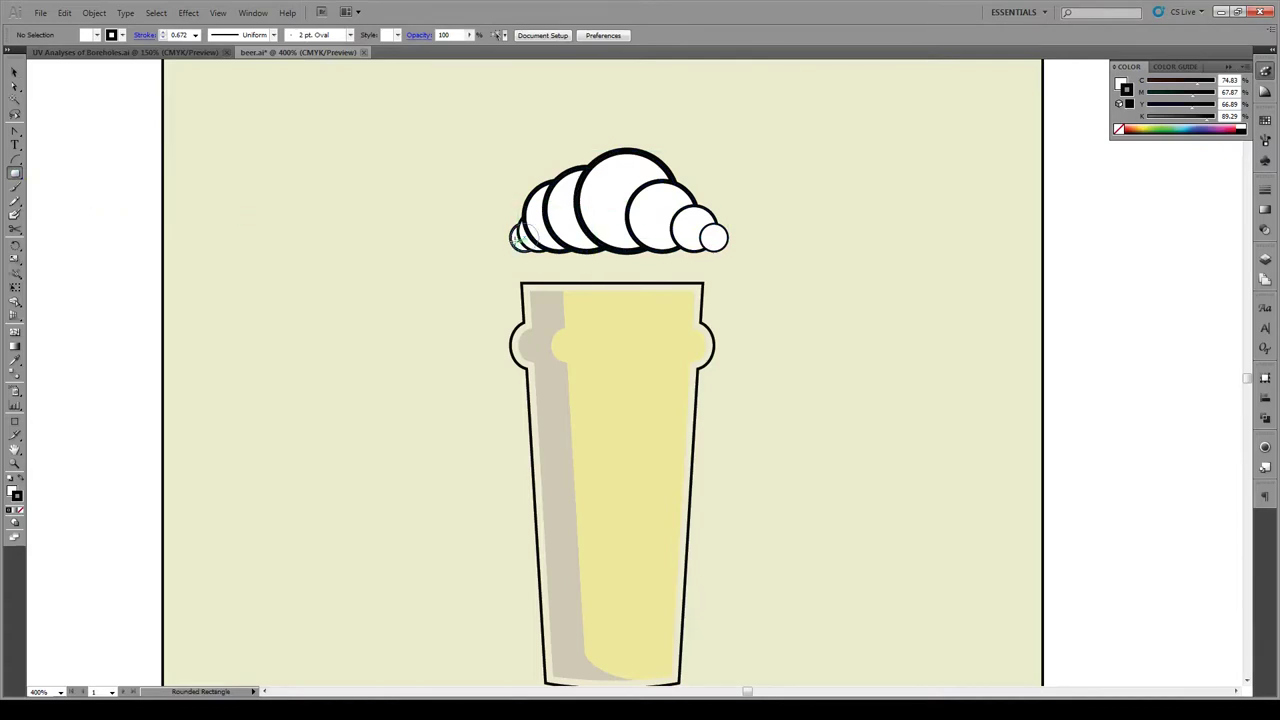
drag(517, 240, 717, 261)
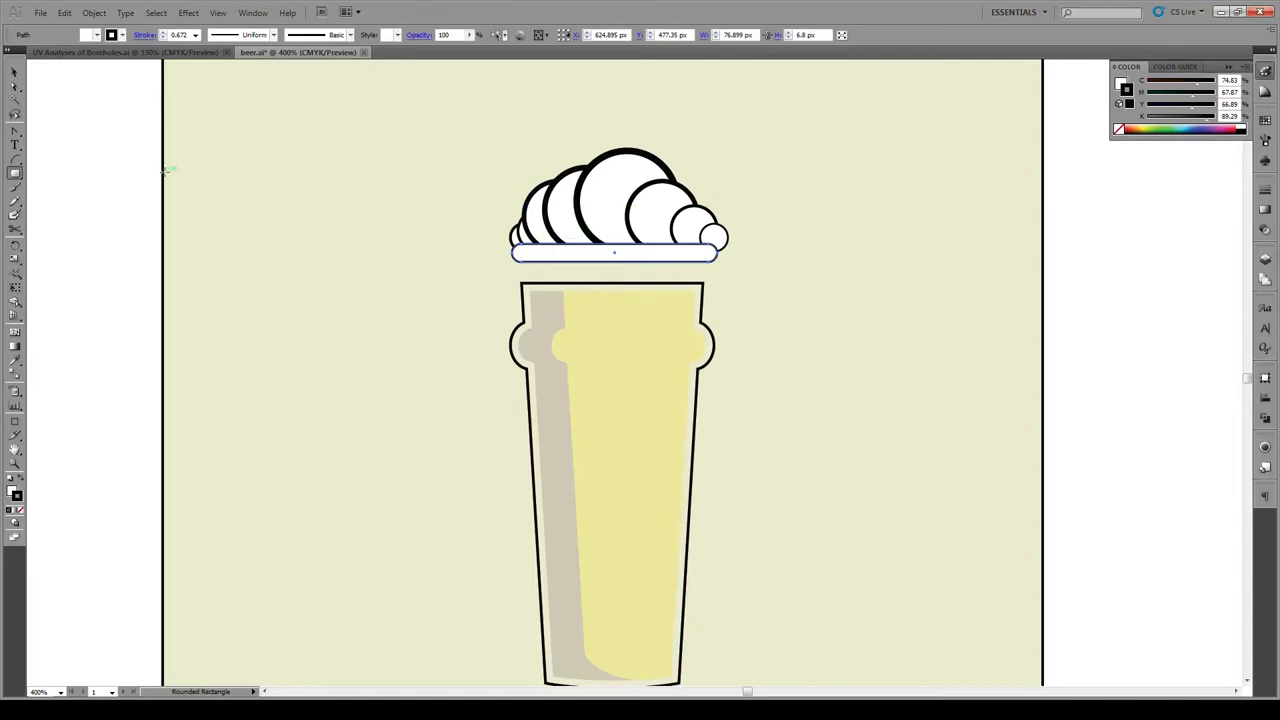
- Draw three small bubble circles under the foam bar, near its left and right ends
key(l)
mouse_move(530, 255)
mouse_down()
mouse_move(558, 281)
mouse_move(560, 256)
mouse_move(537, 268)
mouse_up()
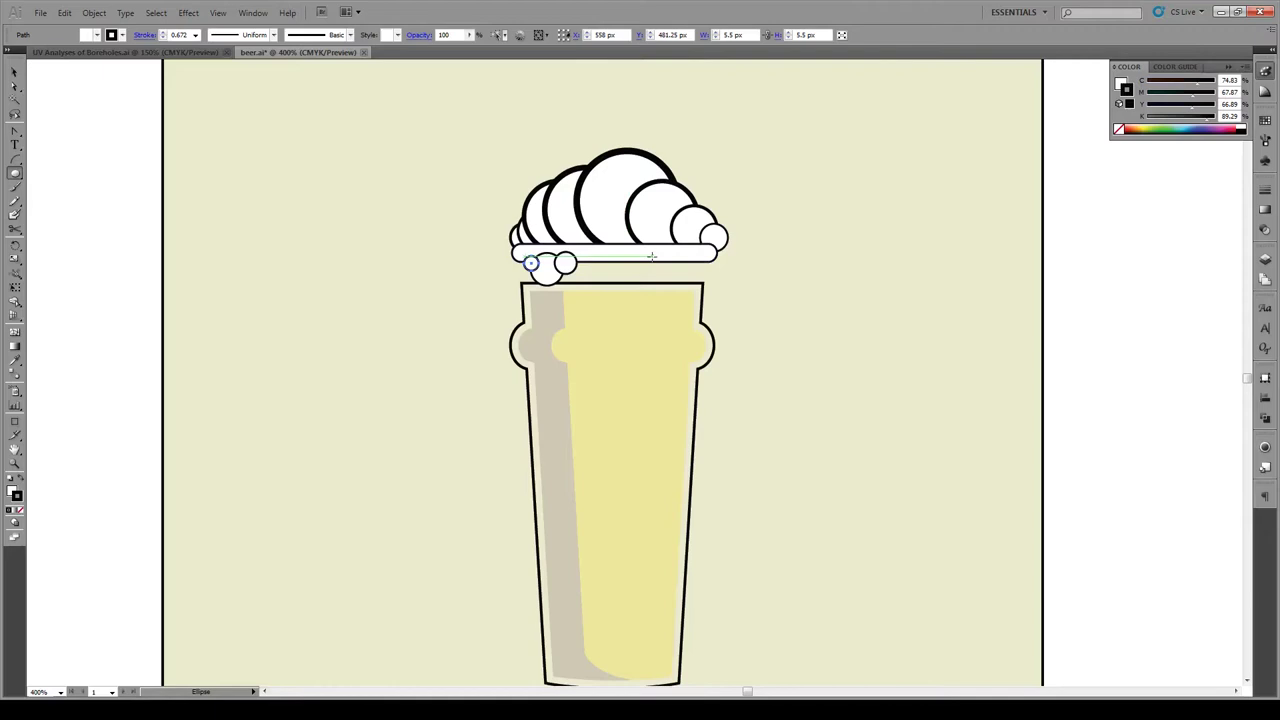
drag(652, 257, 682, 263)
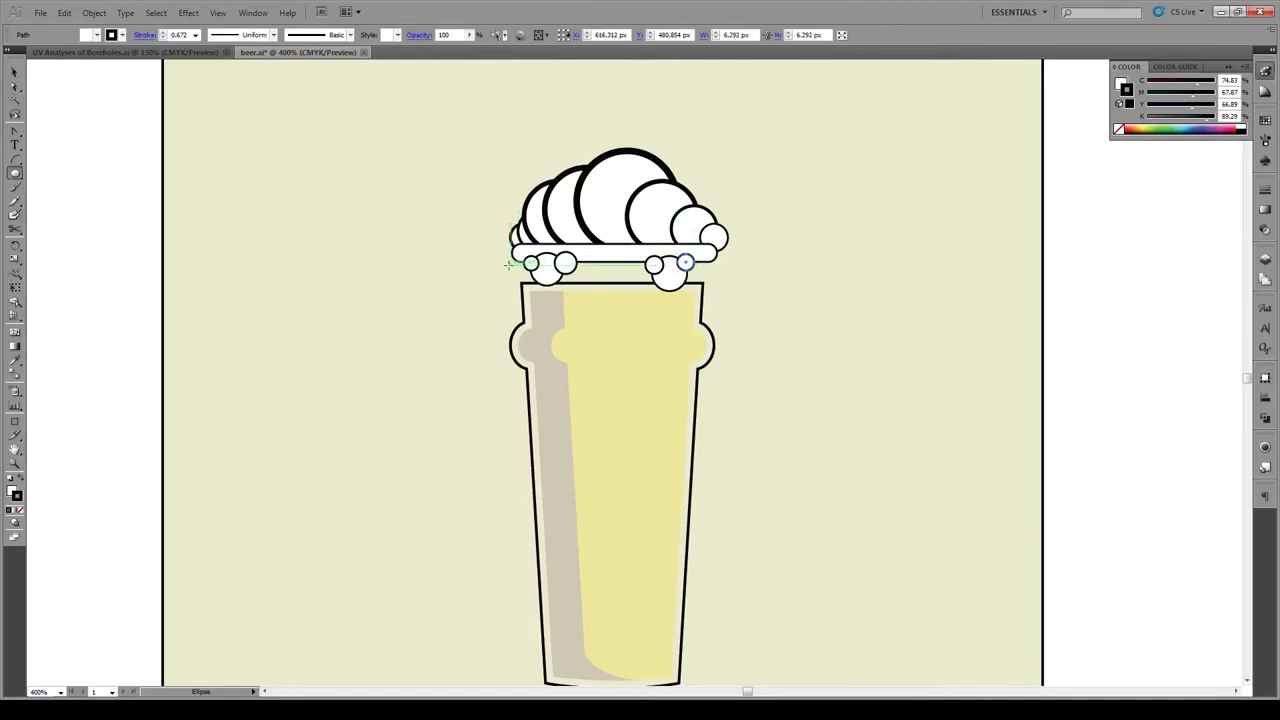
drag(513, 254, 521, 262)
- Select all the foam circles, bar and bubbles and set their stroke to 1 pt
click(14, 72)
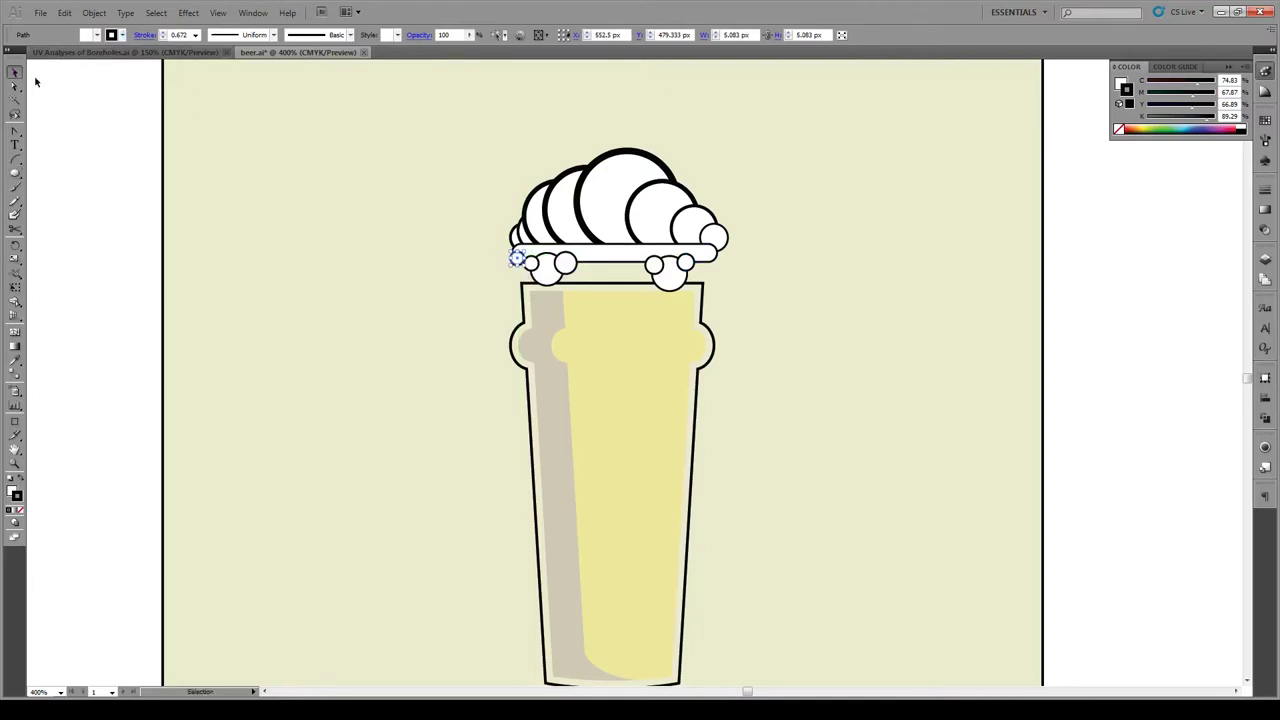
drag(817, 120, 462, 273)
click(195, 35)
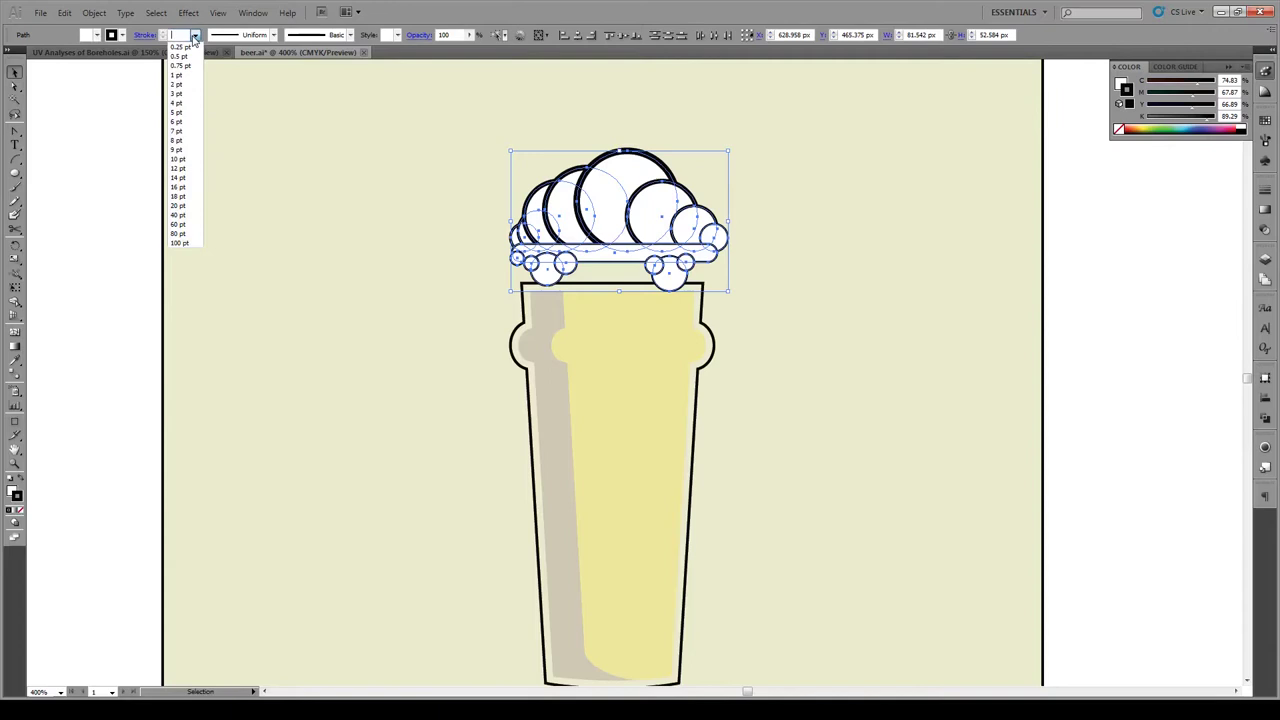
click(182, 72)
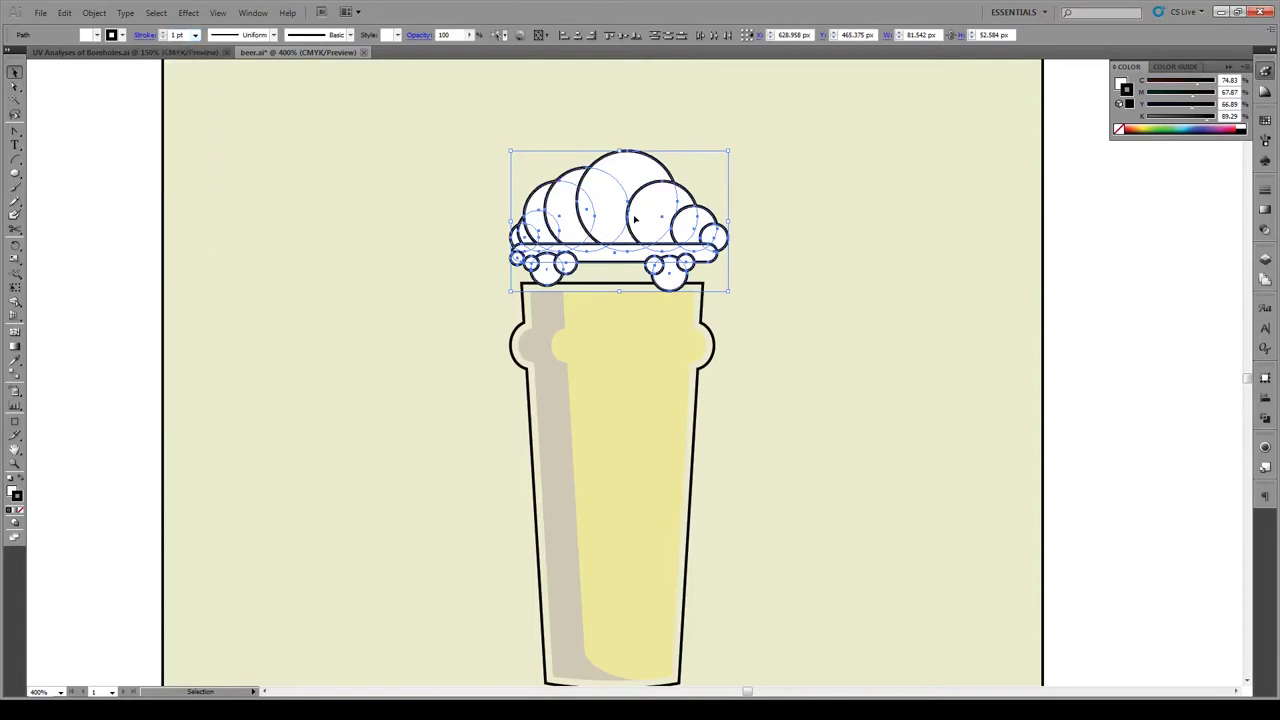
- Unite the selected foam shapes into one shape with Pathfinder
click(1263, 419)
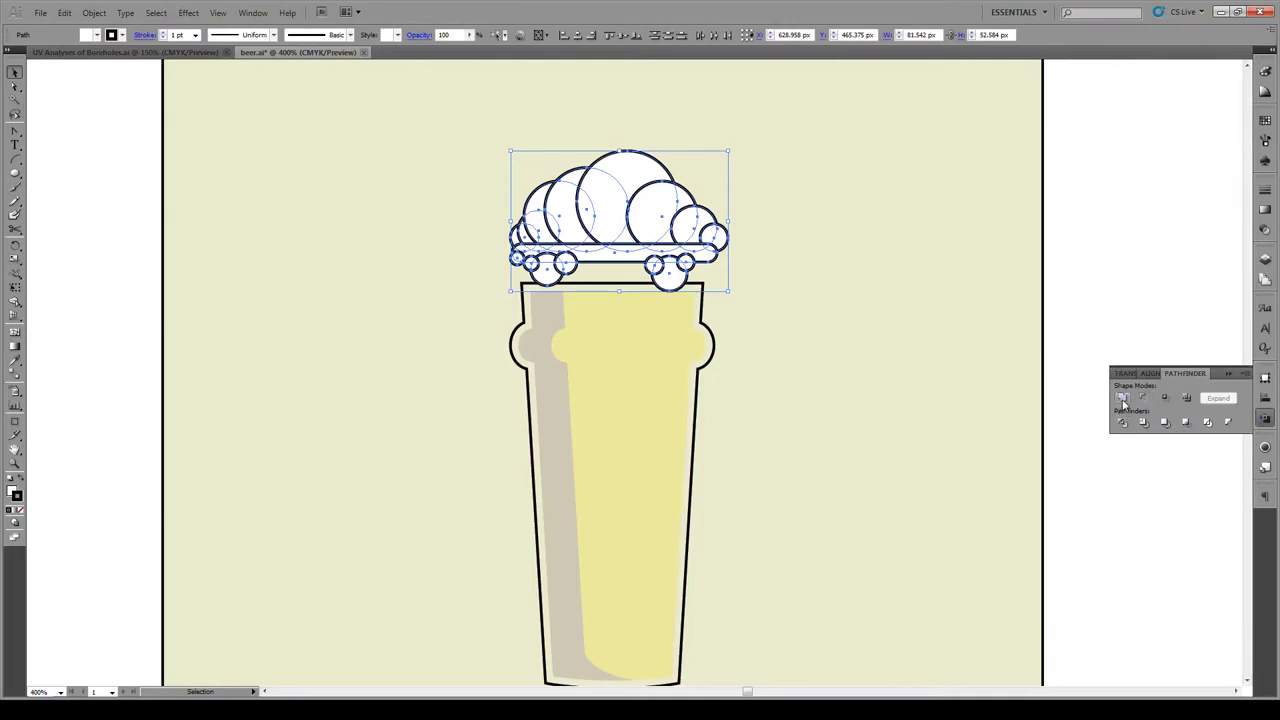
click(1122, 398)
click(810, 257)
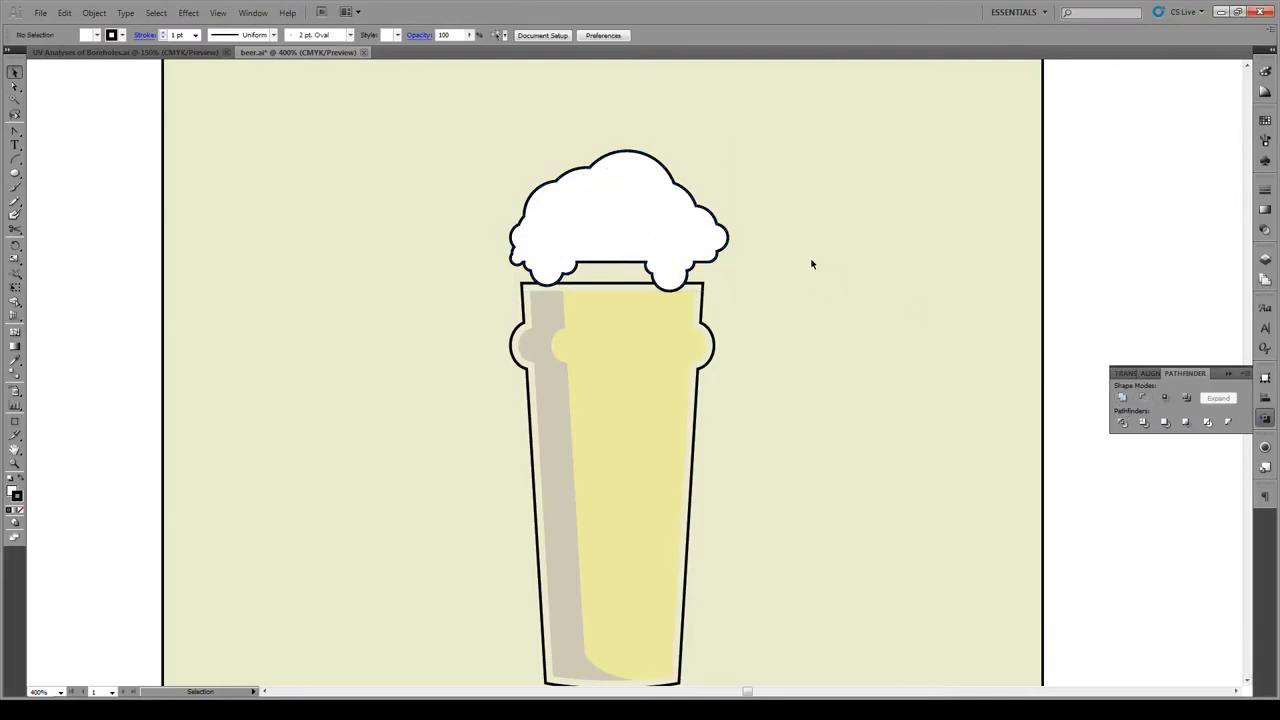
- Move the united foam shape about 30 px down so it rests on the glass rim
click(602, 201)
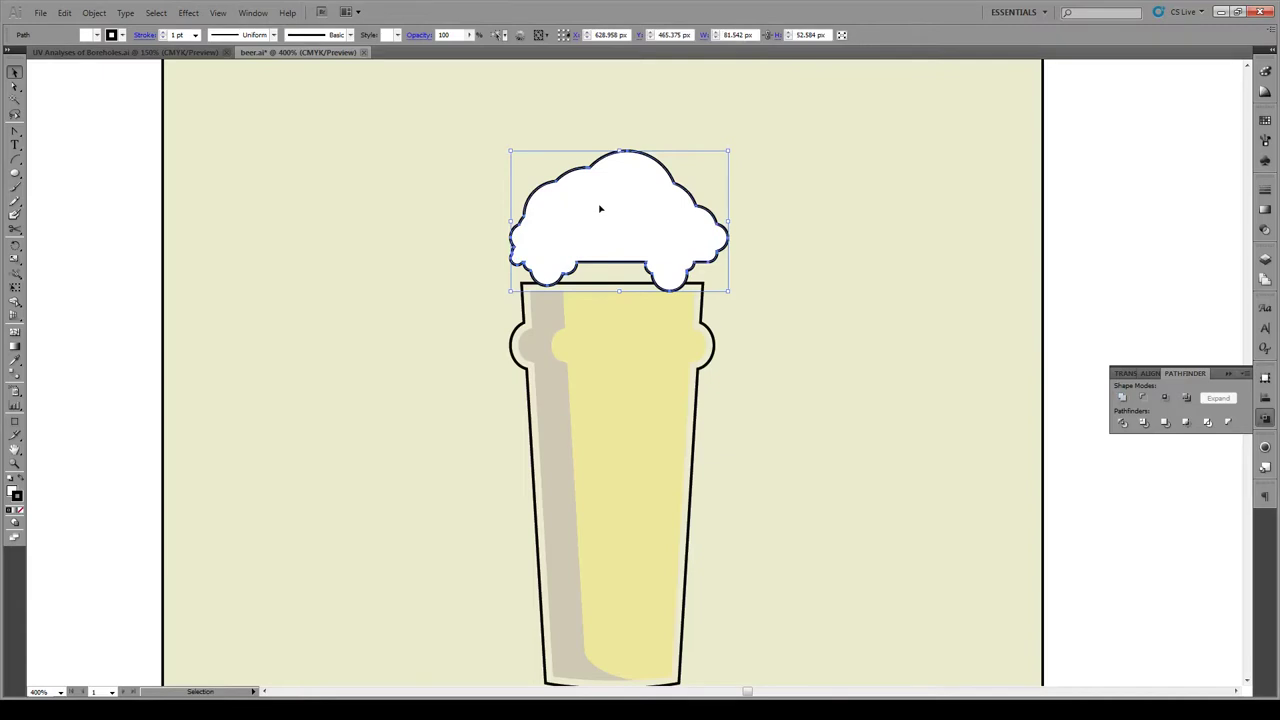
drag(600, 210, 606, 235)
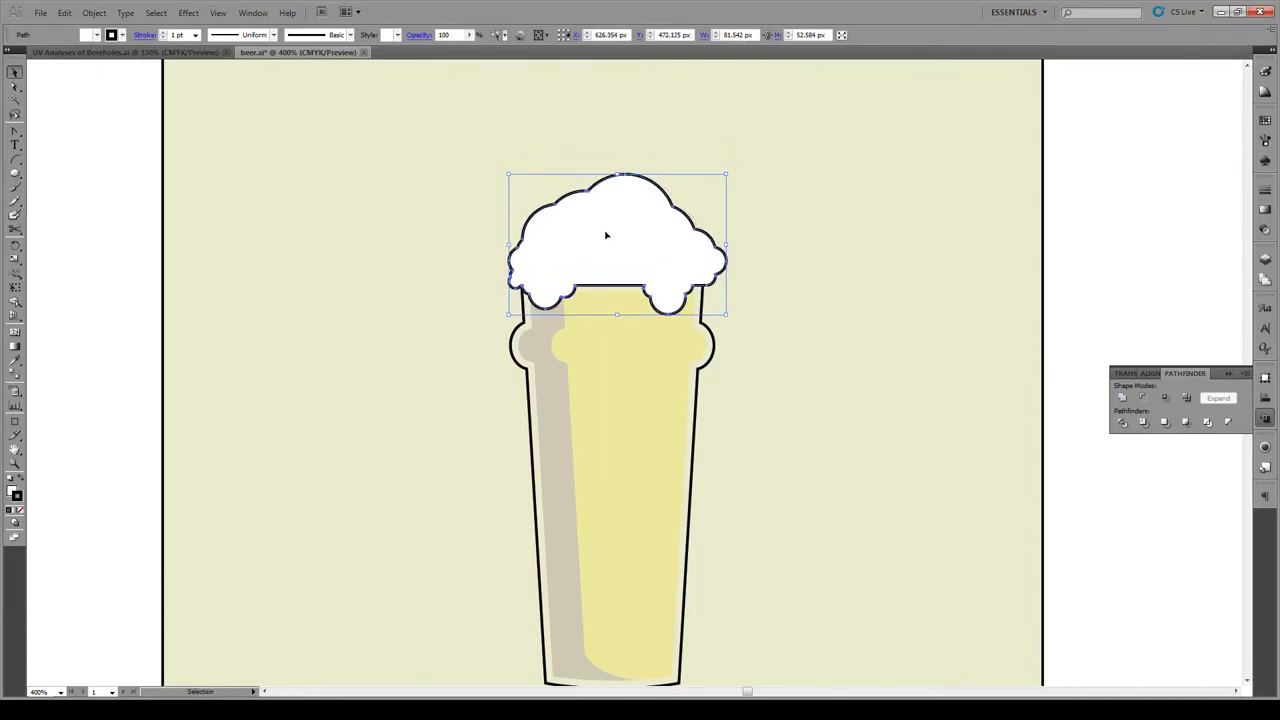
drag(605, 238, 606, 245)
click(760, 201)
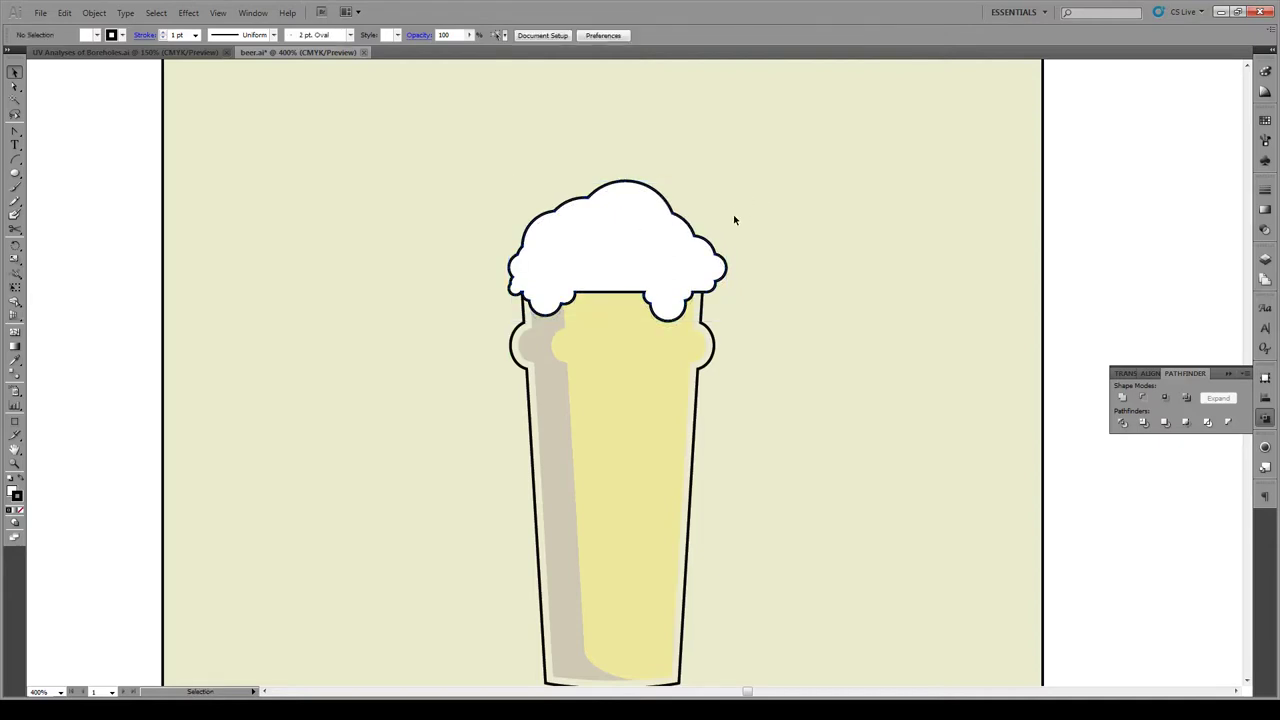
scroll(601, 226, up, 1)
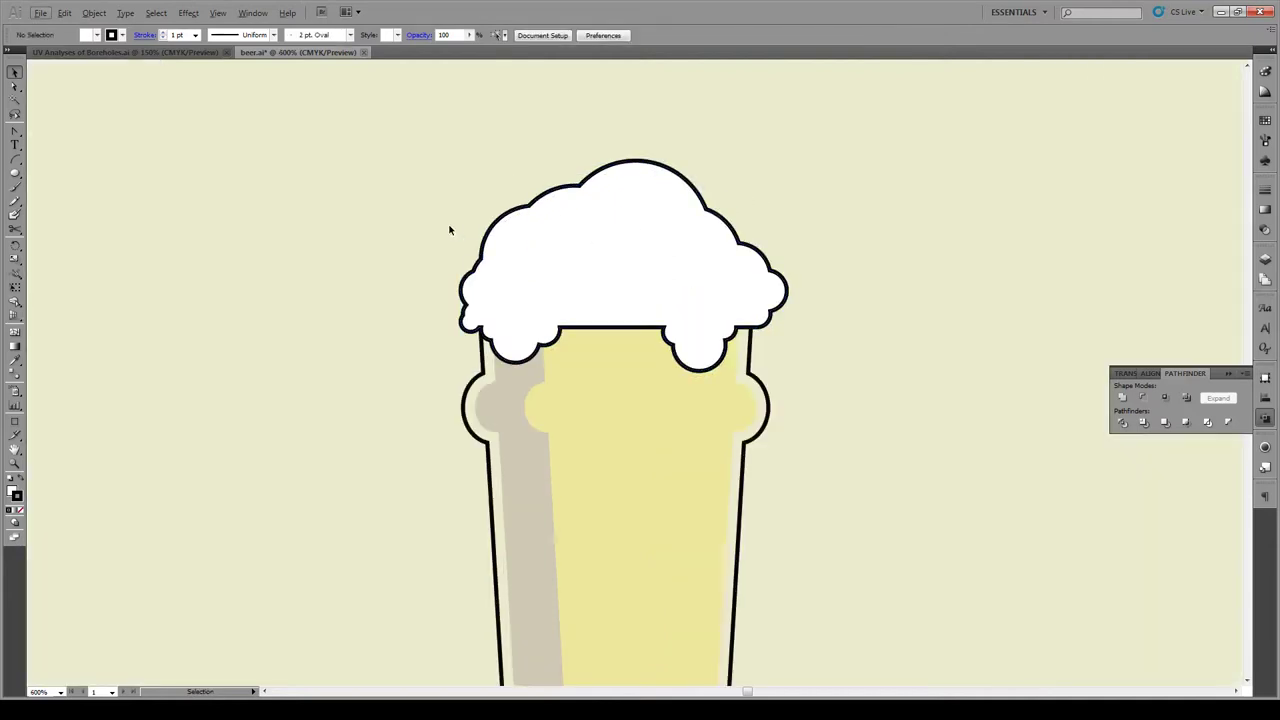
- Draw a short curl stroke from a foam anchor and lower its end anchor slightly
click(16, 135)
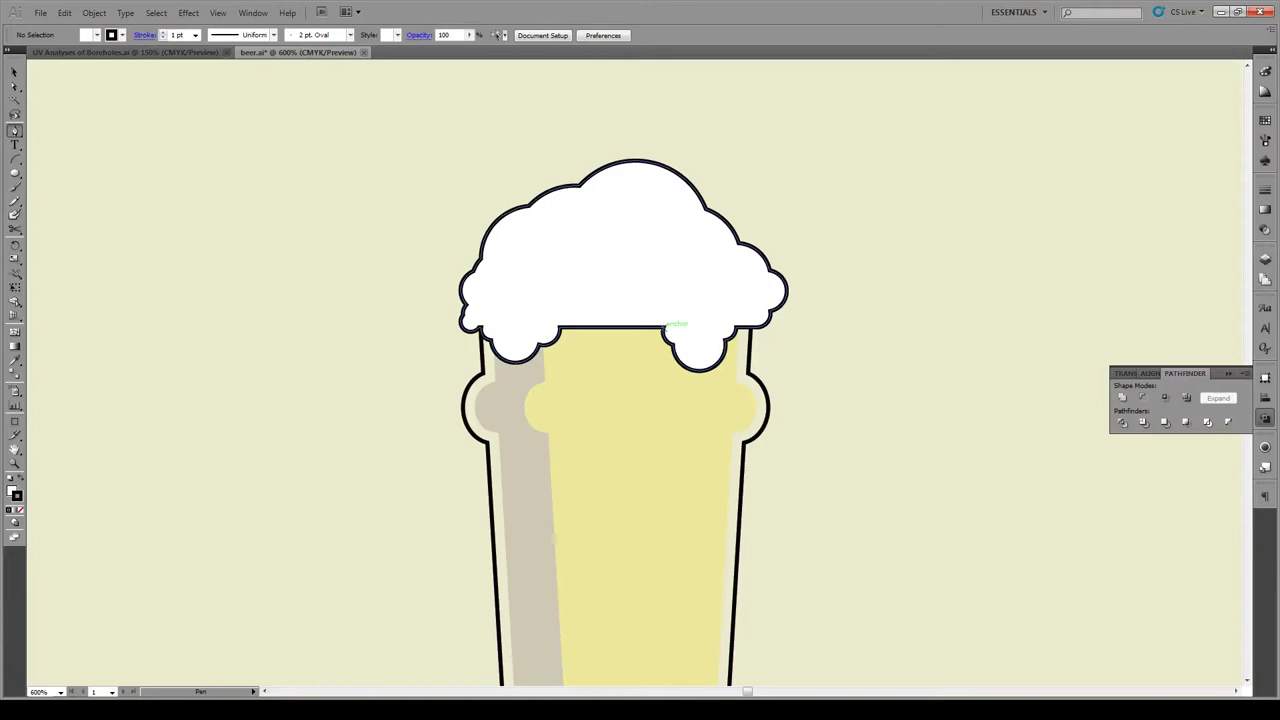
mouse_move(664, 326)
mouse_down()
mouse_move(671, 306)
mouse_move(669, 318)
mouse_up()
scroll(674, 320, up, 3)
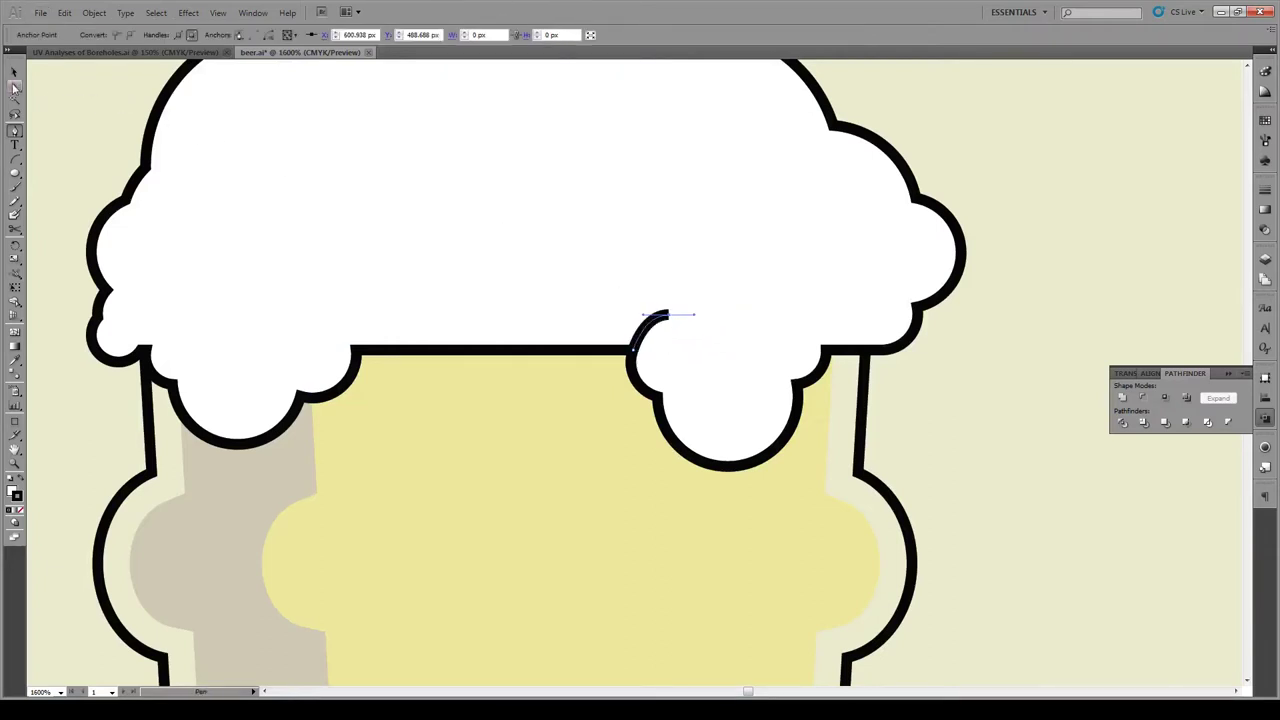
click(14, 88)
click(670, 316)
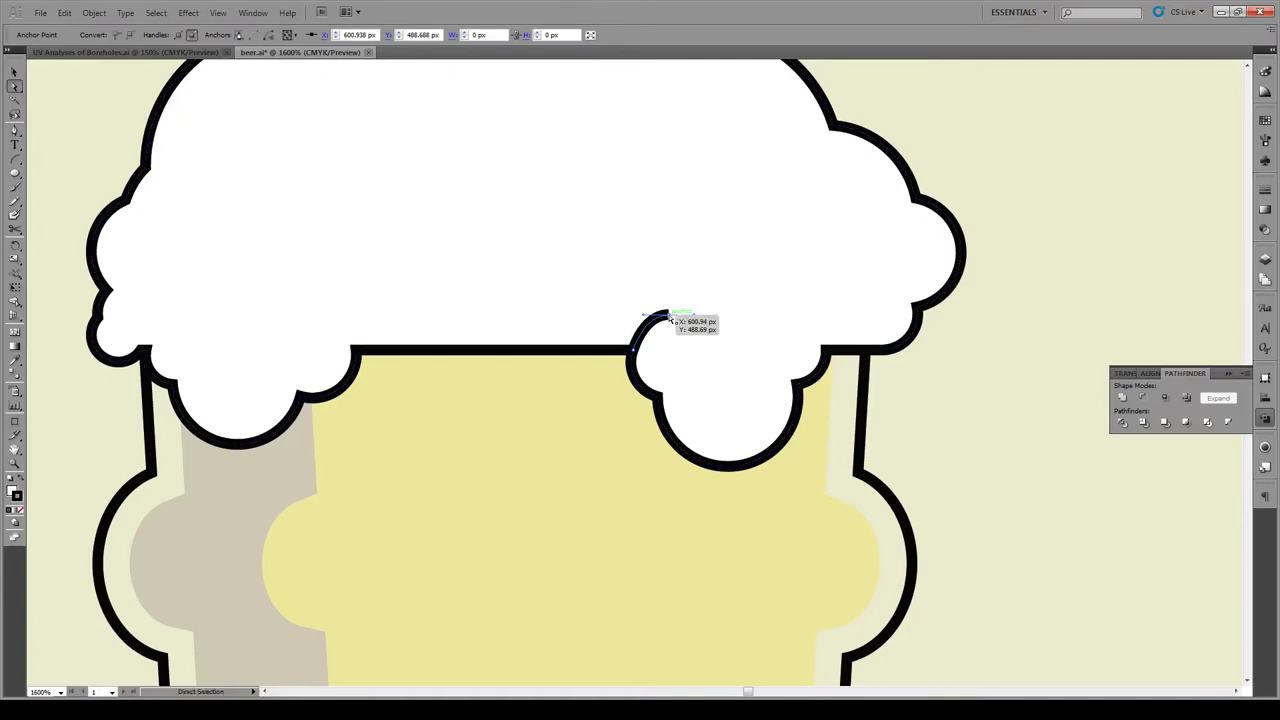
drag(670, 316, 670, 323)
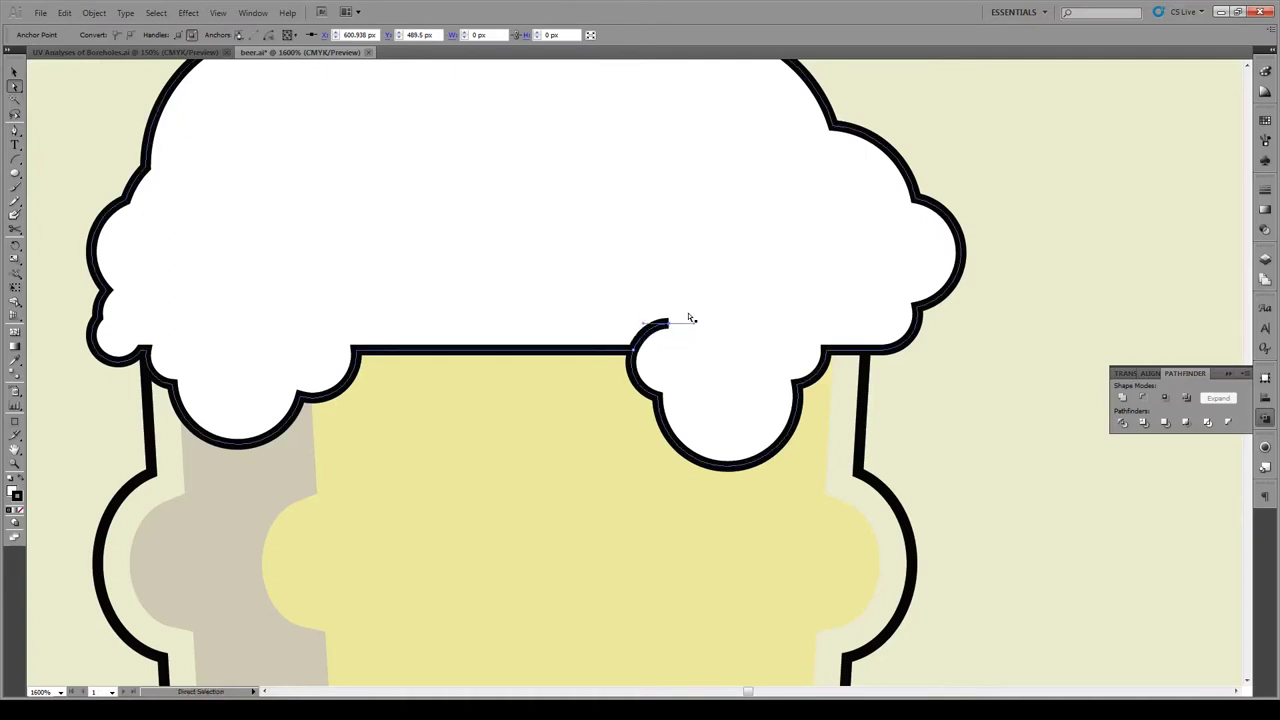
- Undo an accidental anchor removal on the foam outline and clear the selection
click(704, 310)
key(p)
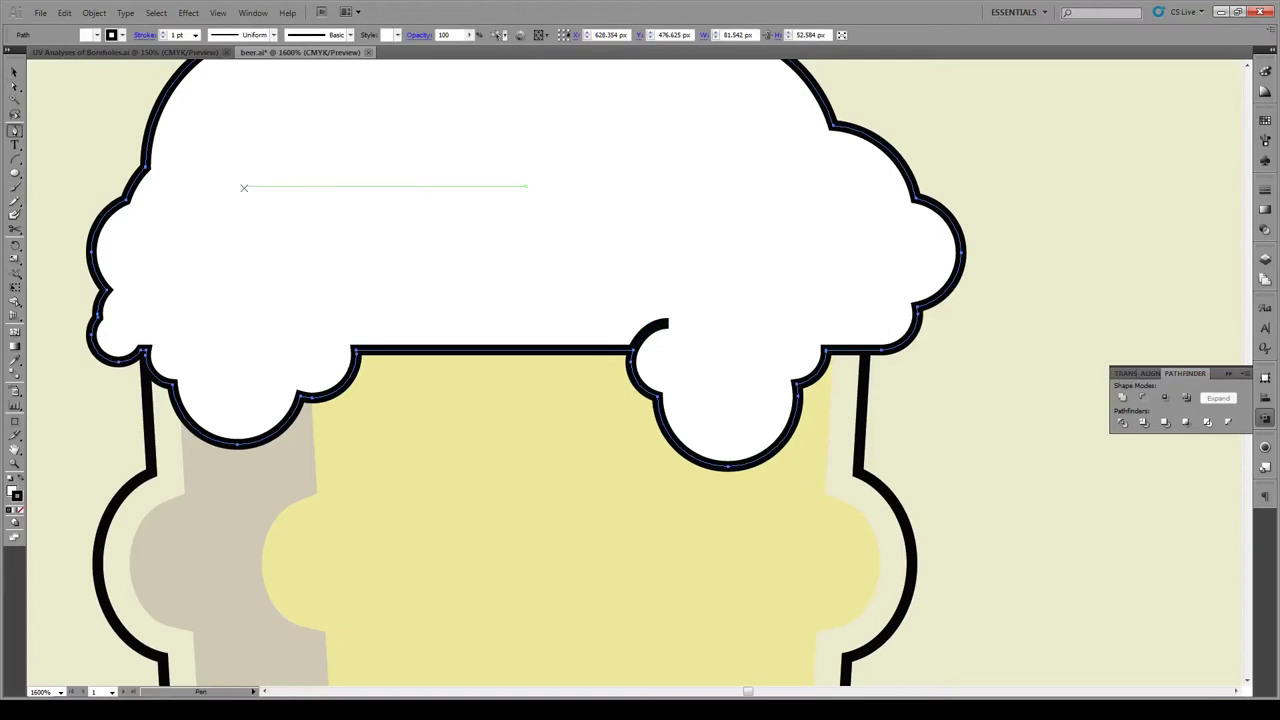
click(130, 197)
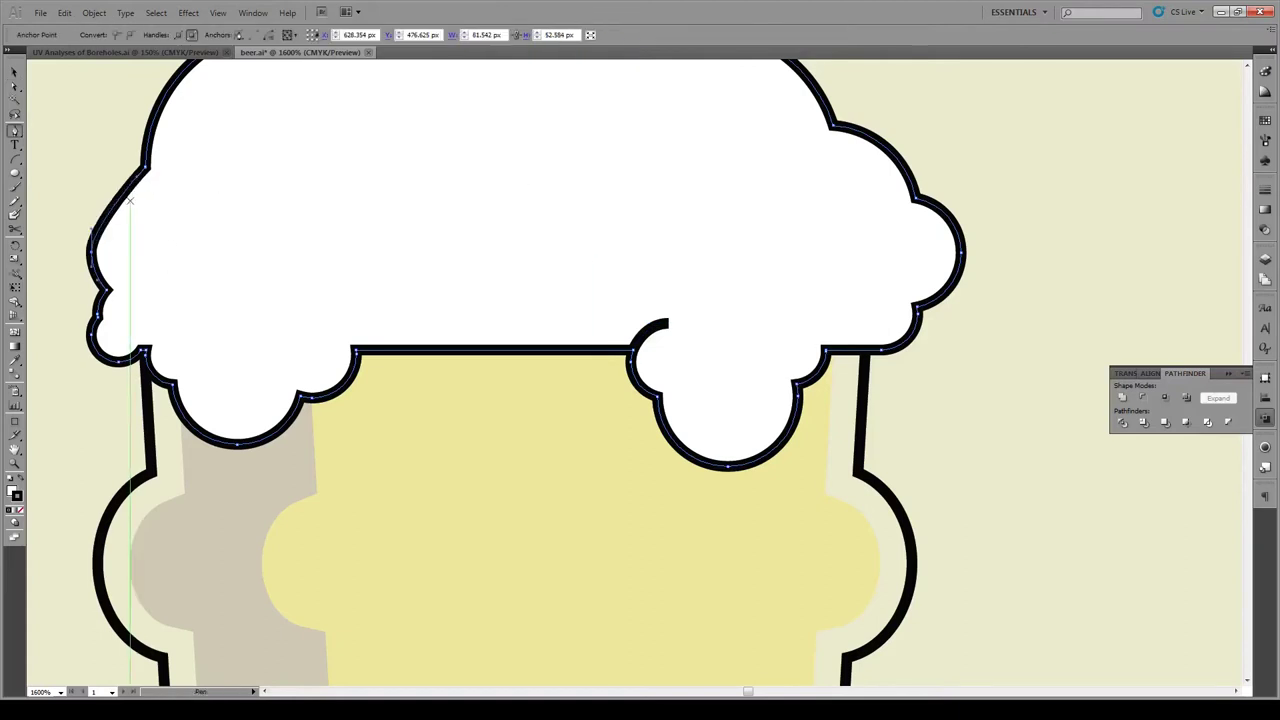
key(ctrl+z)
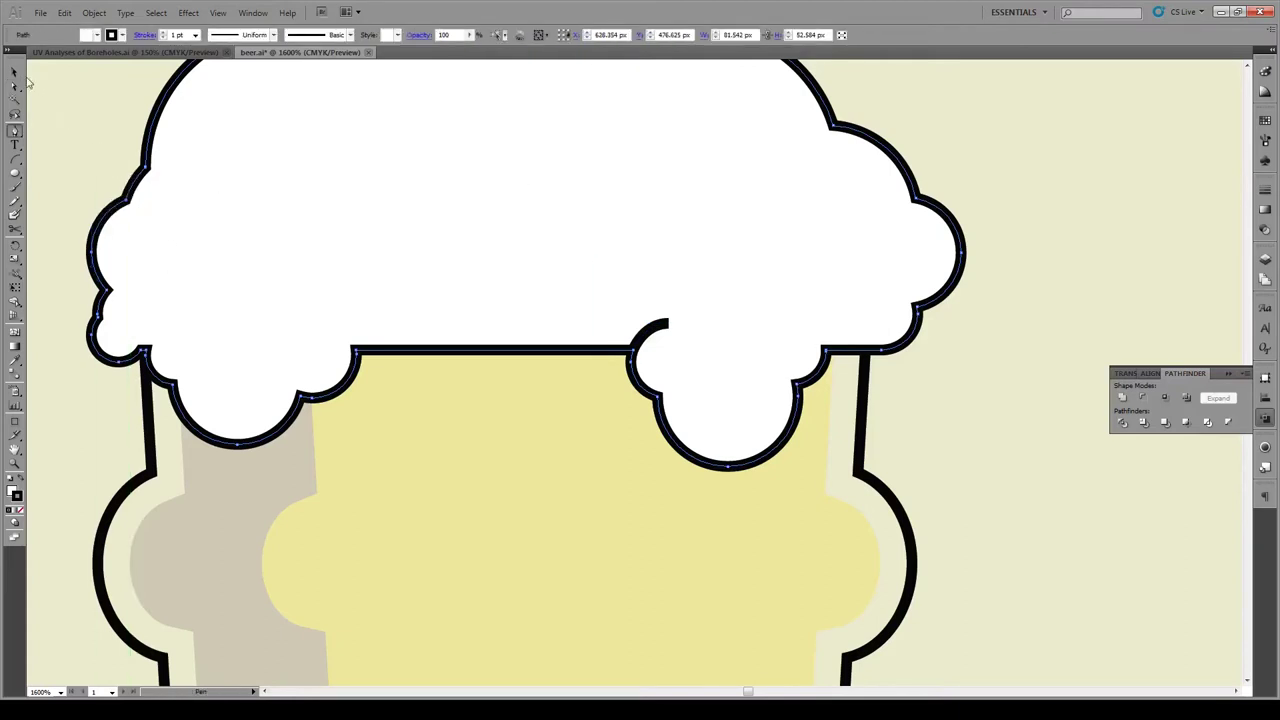
click(14, 72)
key(ctrl+shift+a)
key(p)
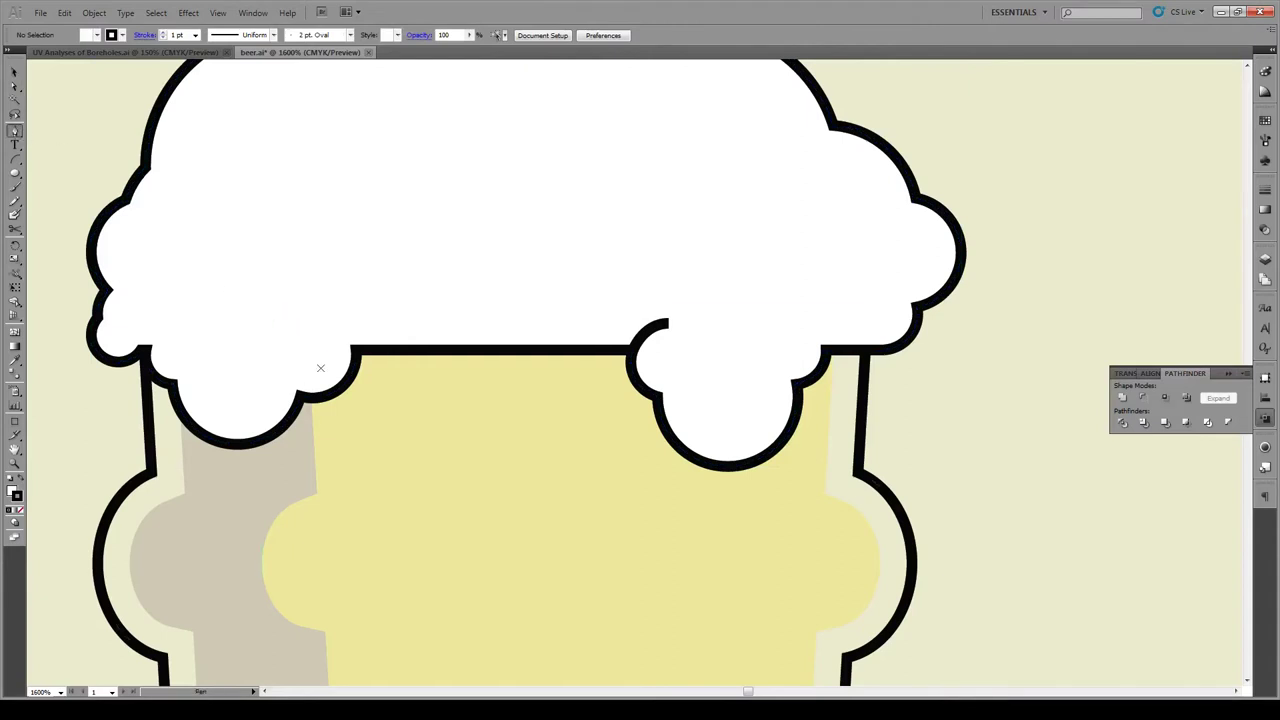
- Start a curl at the foam's left drip, undoing the unwanted straight segment
mouse_move(299, 393)
mouse_down()
mouse_move(269, 351)
mouse_move(288, 346)
mouse_move(283, 324)
mouse_move(265, 327)
mouse_move(274, 315)
mouse_up()
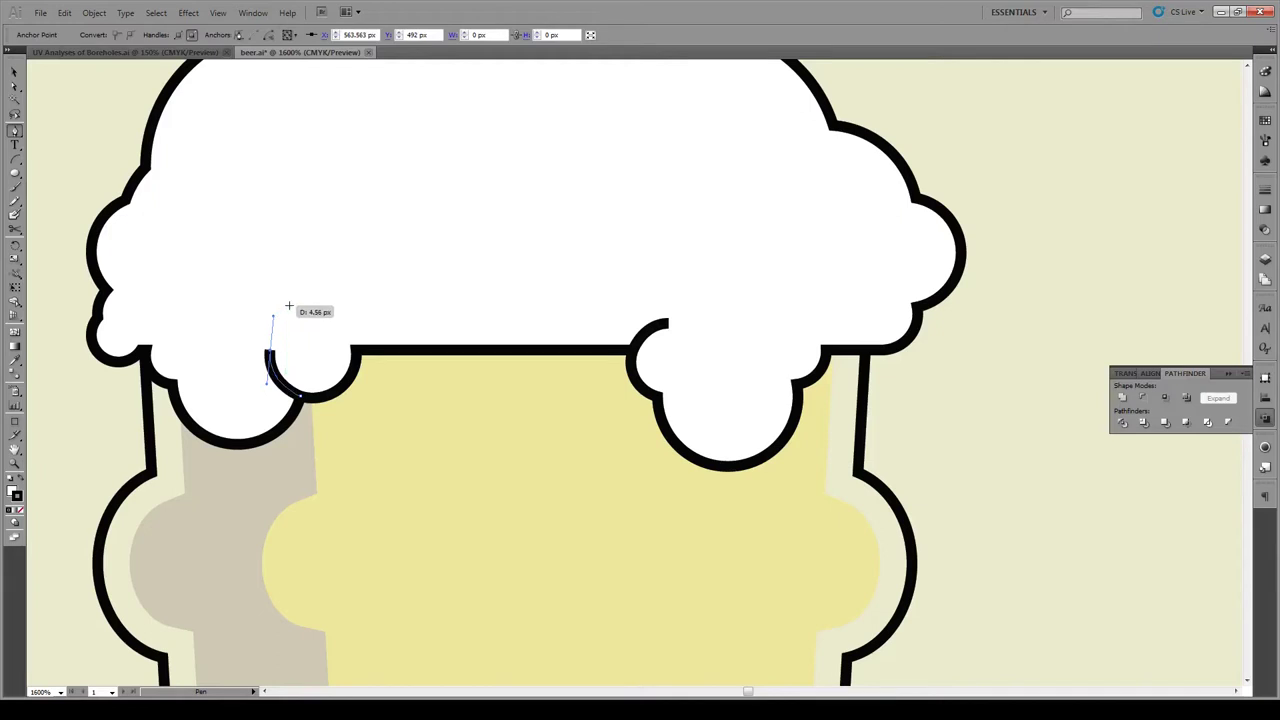
scroll(511, 226, up, 4)
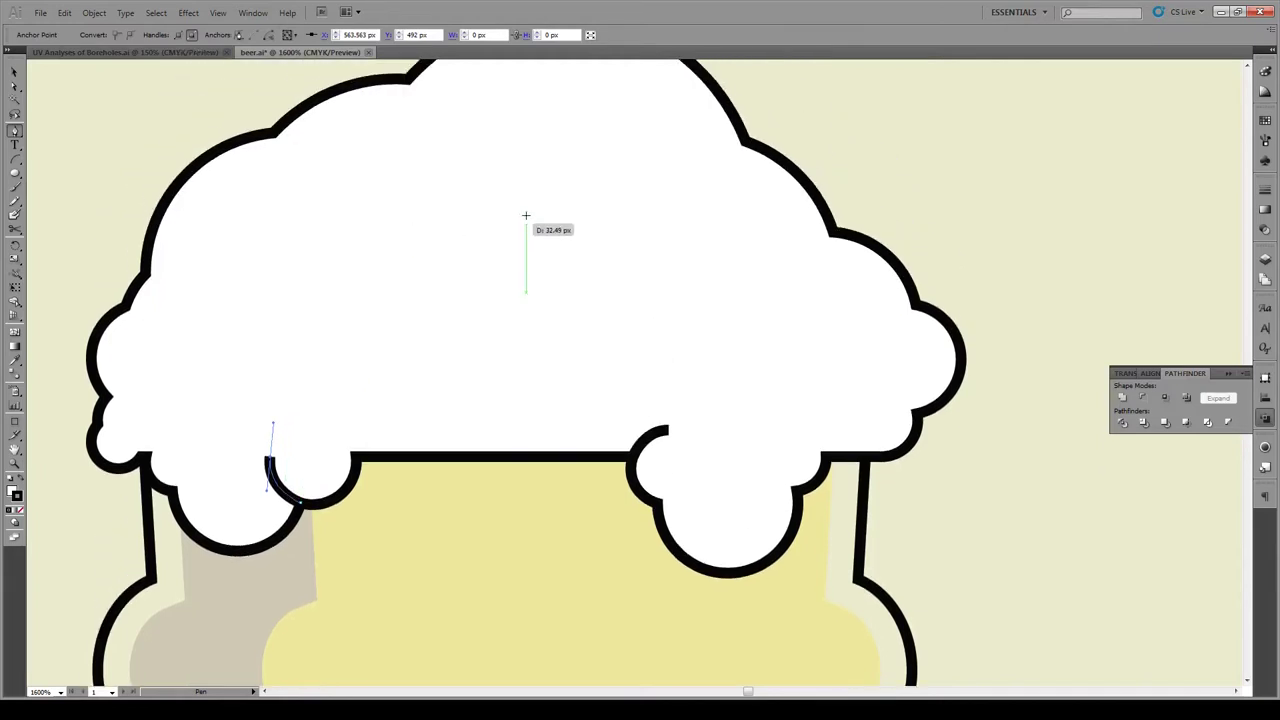
scroll(718, 181, up, 1)
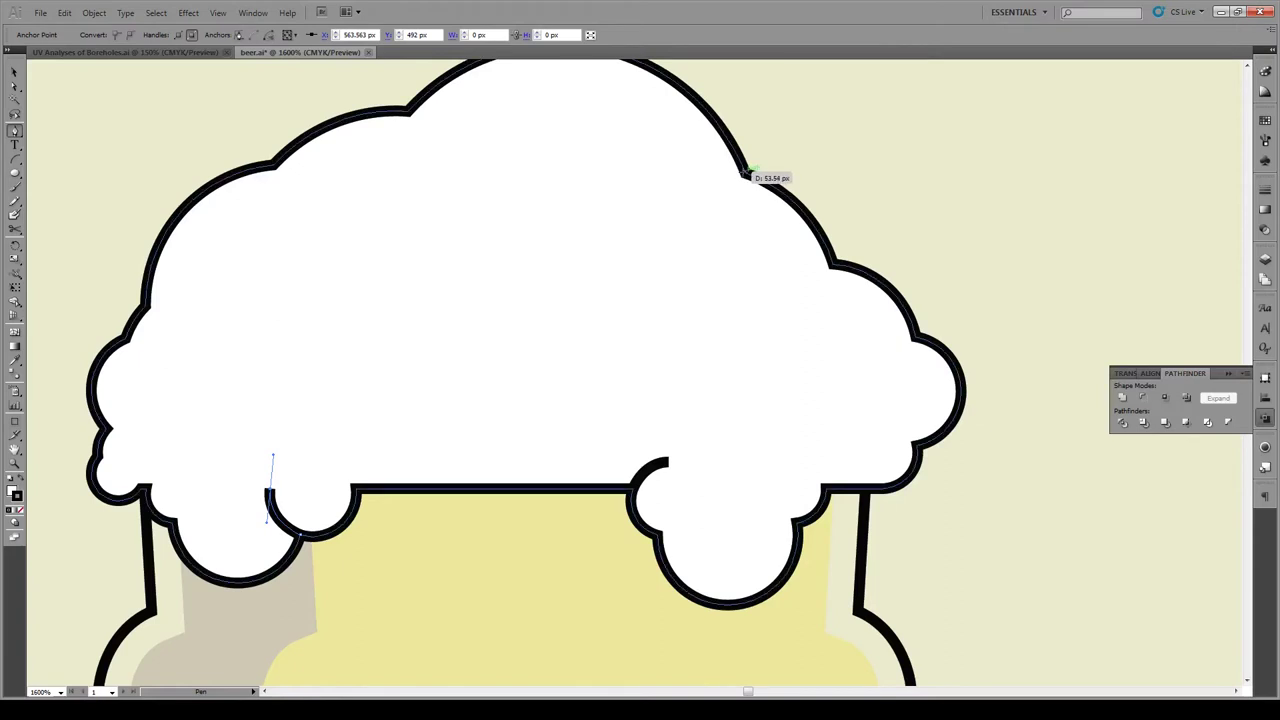
click(745, 172)
key(ctrl+z)
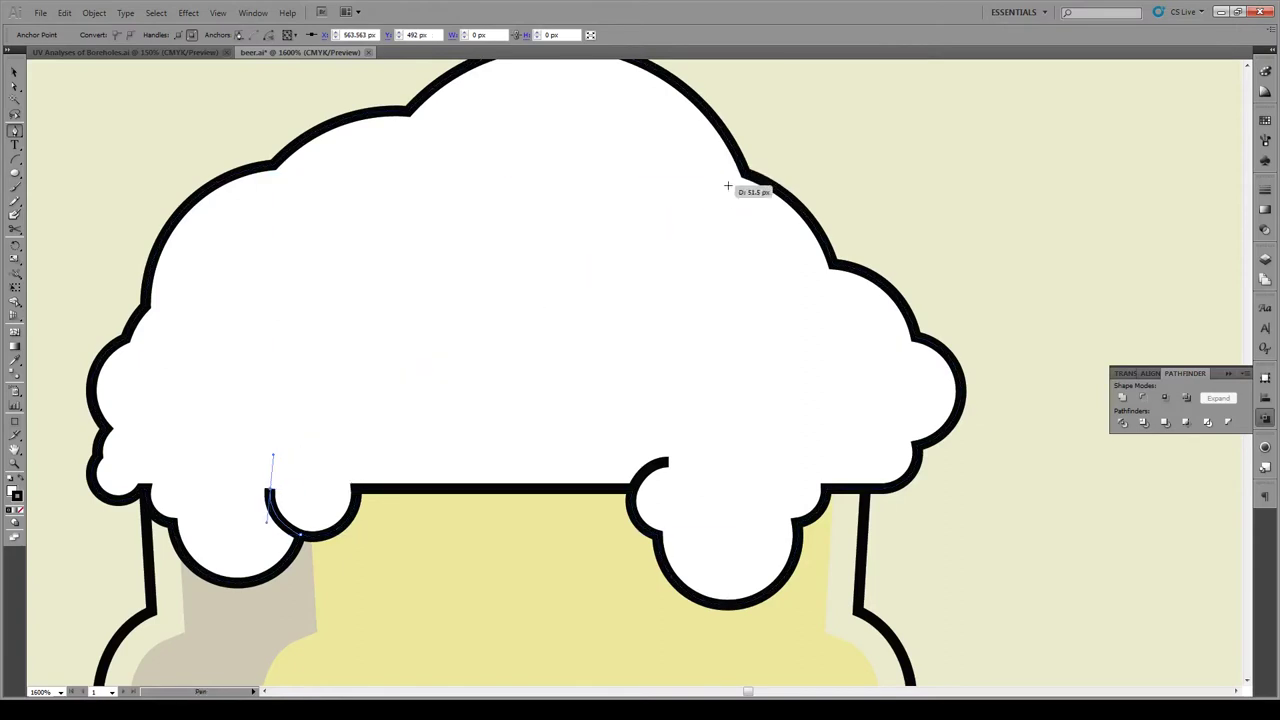
key(v)
click(351, 463)
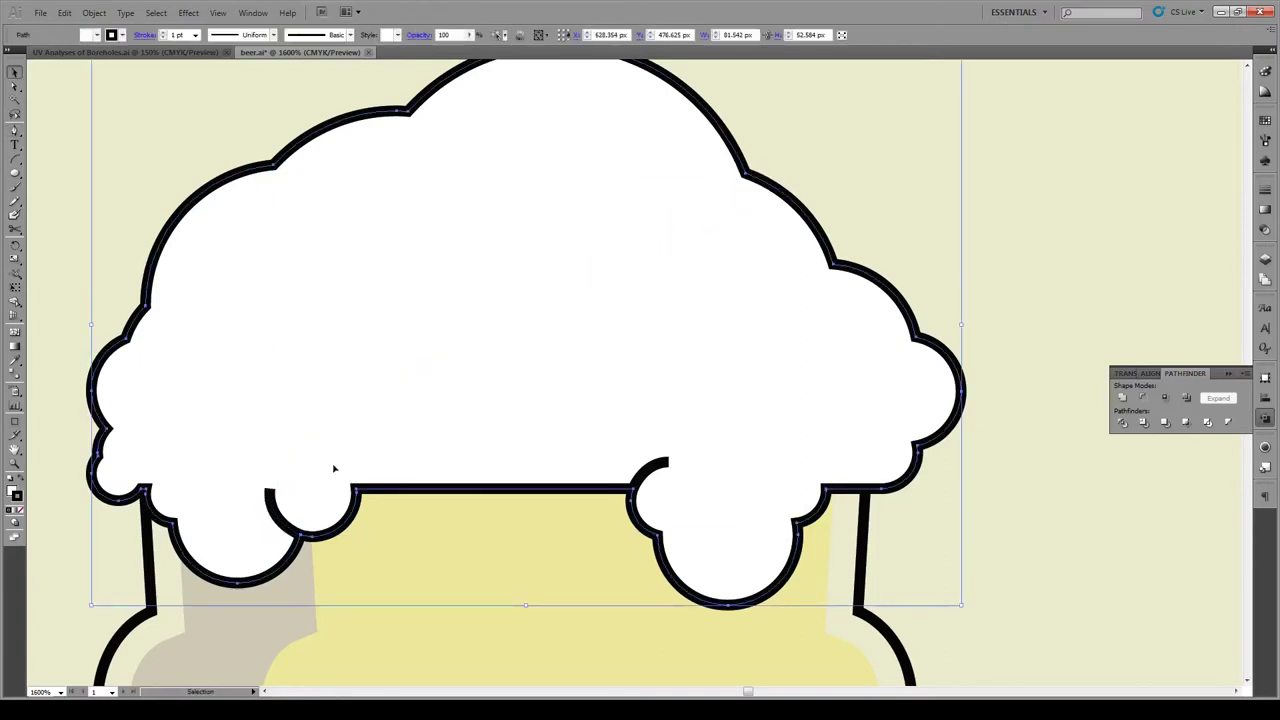
click(1088, 193)
key(p)
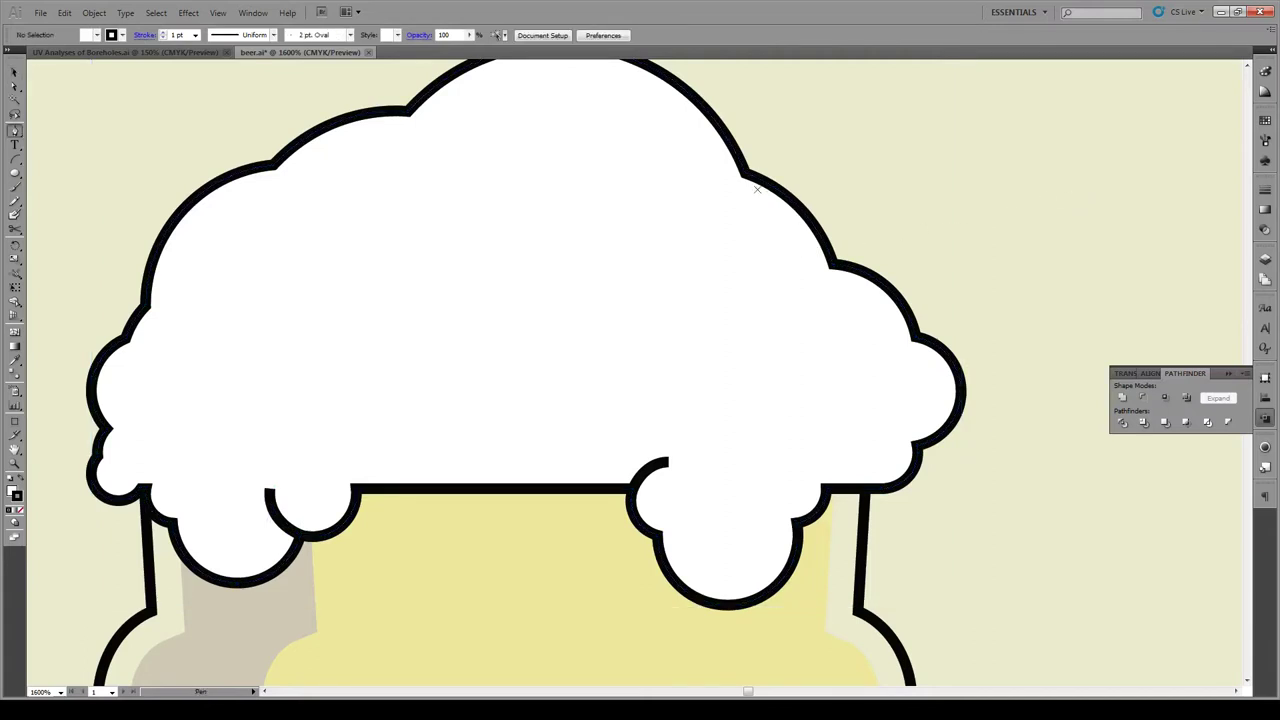
- Draw a curl on the foam's top bump, lowering its bottom anchor about 8 px and tilting its handle
mouse_move(751, 177)
mouse_down()
mouse_move(626, 220)
mouse_move(583, 309)
mouse_move(600, 354)
mouse_move(604, 343)
mouse_up()
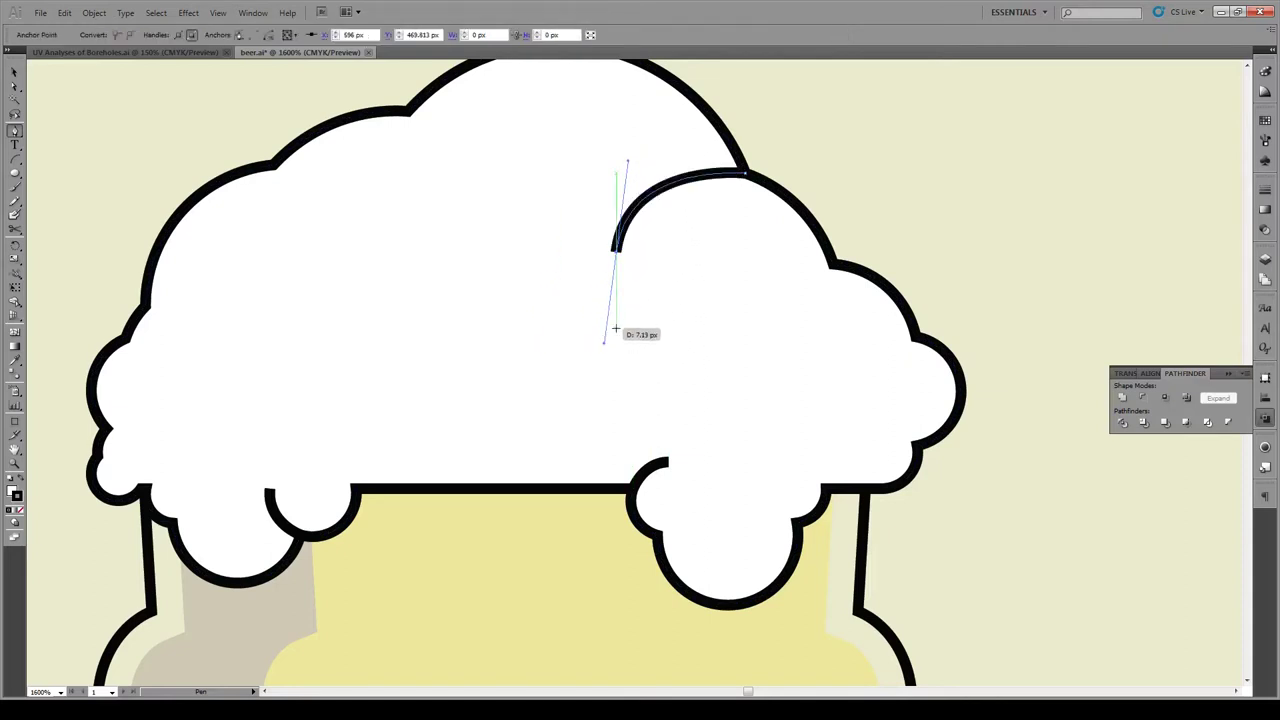
click(15, 86)
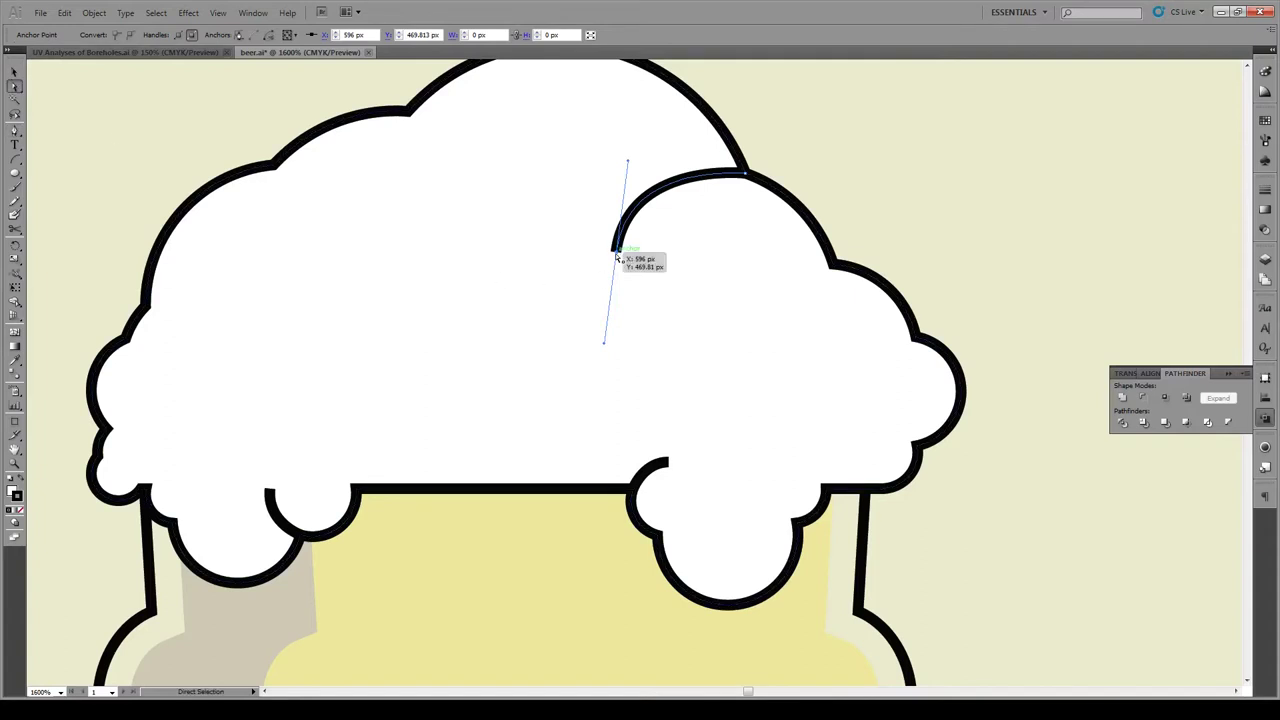
drag(617, 251, 617, 259)
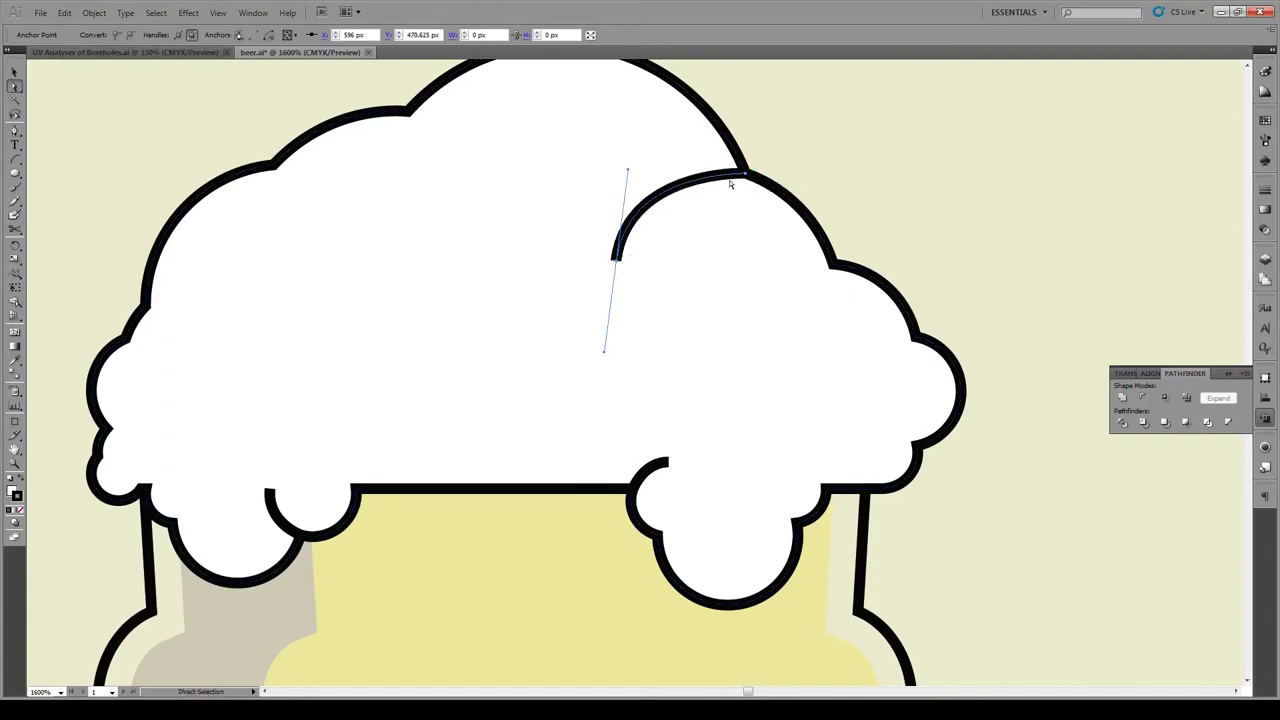
mouse_move(627, 171)
mouse_down()
mouse_move(610, 168)
mouse_move(632, 163)
mouse_up()
click(720, 270)
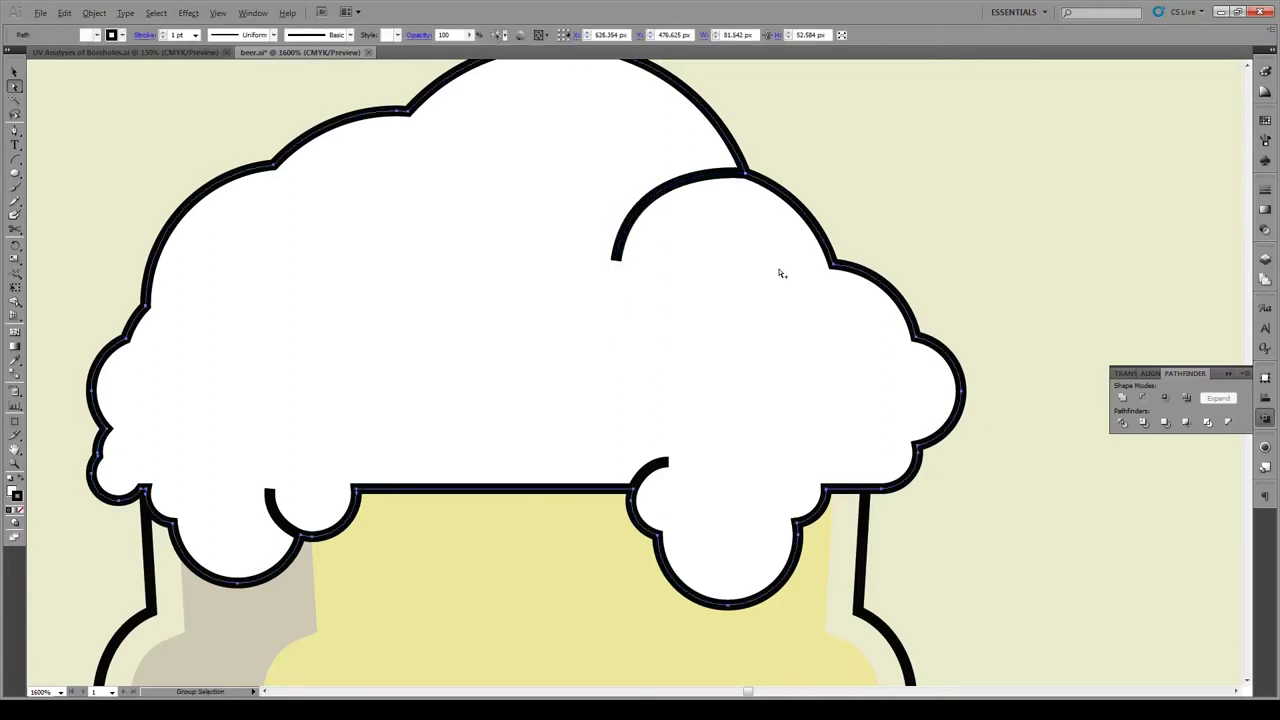
- Delete the stray point to the left of the glass
scroll(778, 271, down, 2)
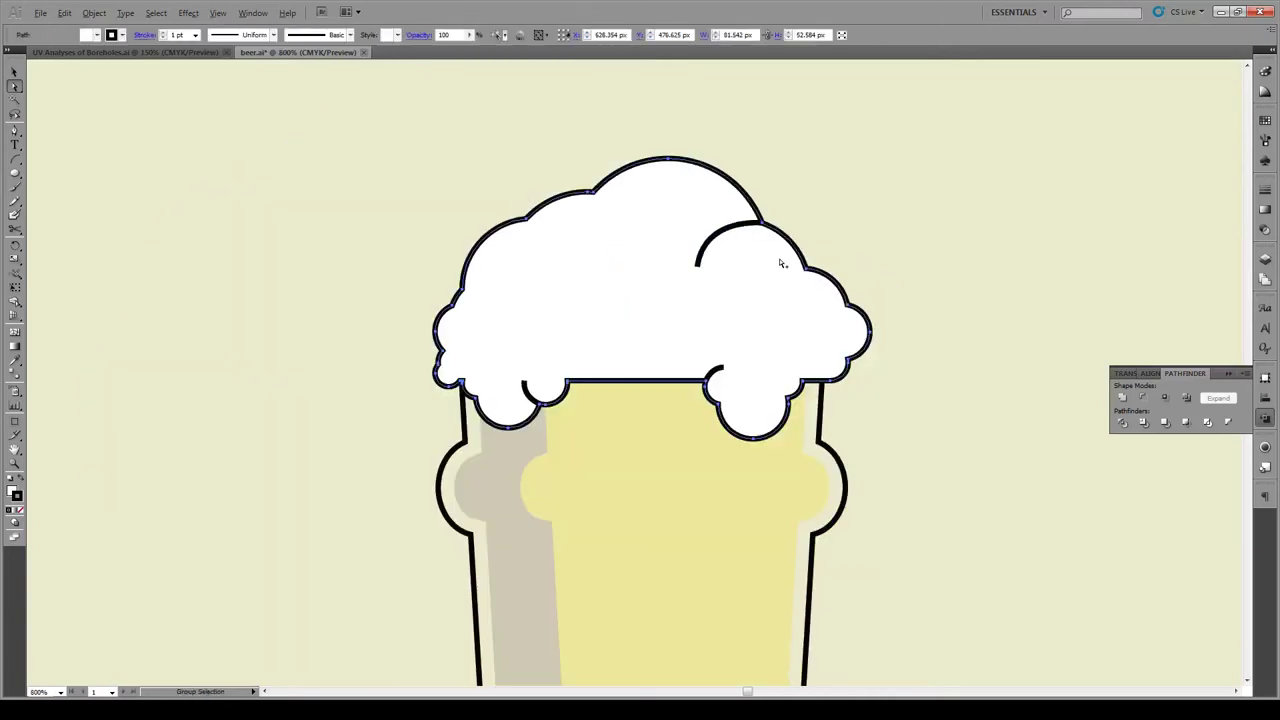
click(11, 132)
scroll(510, 334, up, 2)
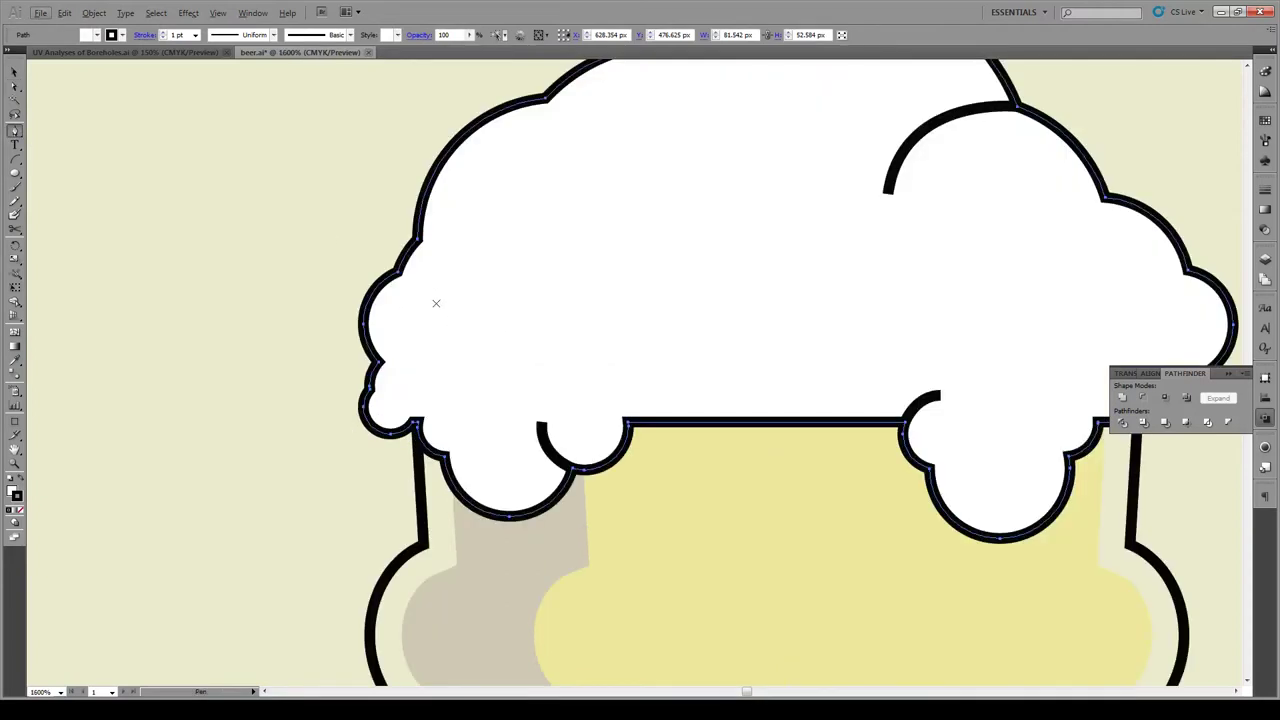
click(217, 12)
click(123, 229)
key(v)
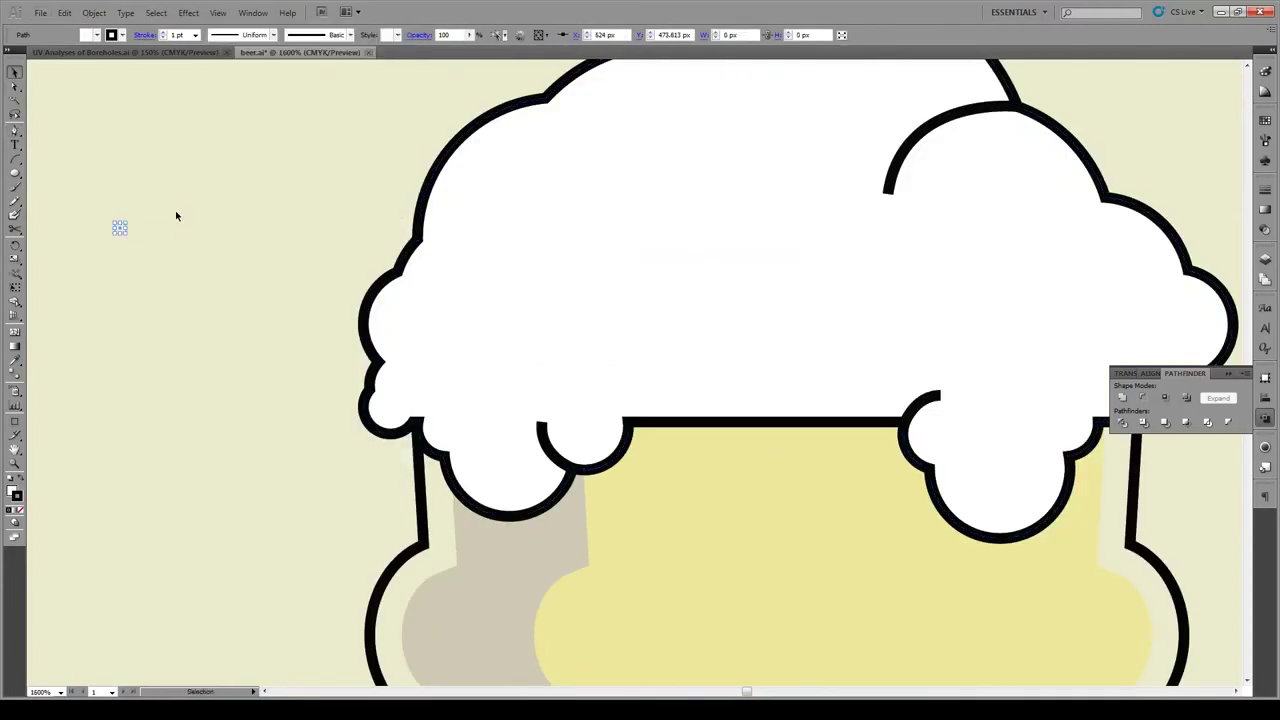
drag(167, 207, 86, 256)
key(Delete)
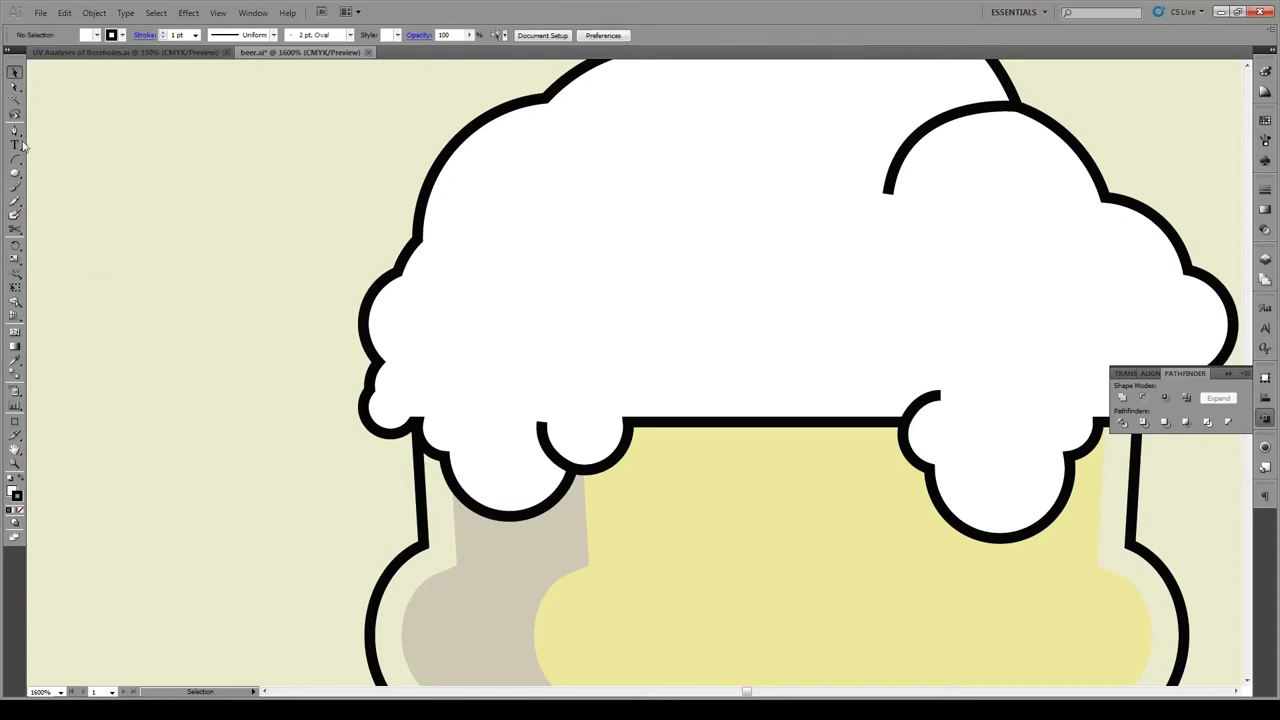
- Draw a short curved stroke around the foam's left bulge
key(p)
click(400, 268)
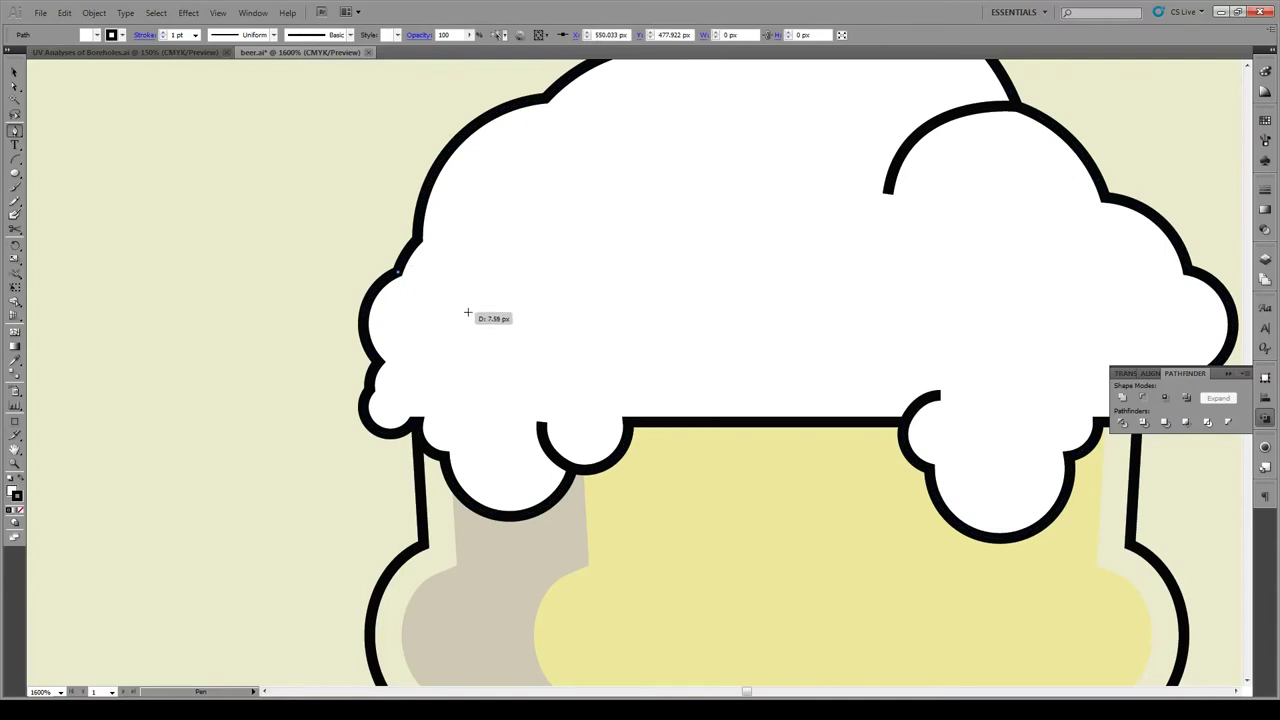
mouse_move(456, 302)
mouse_down()
mouse_move(476, 356)
mouse_move(470, 345)
mouse_up()
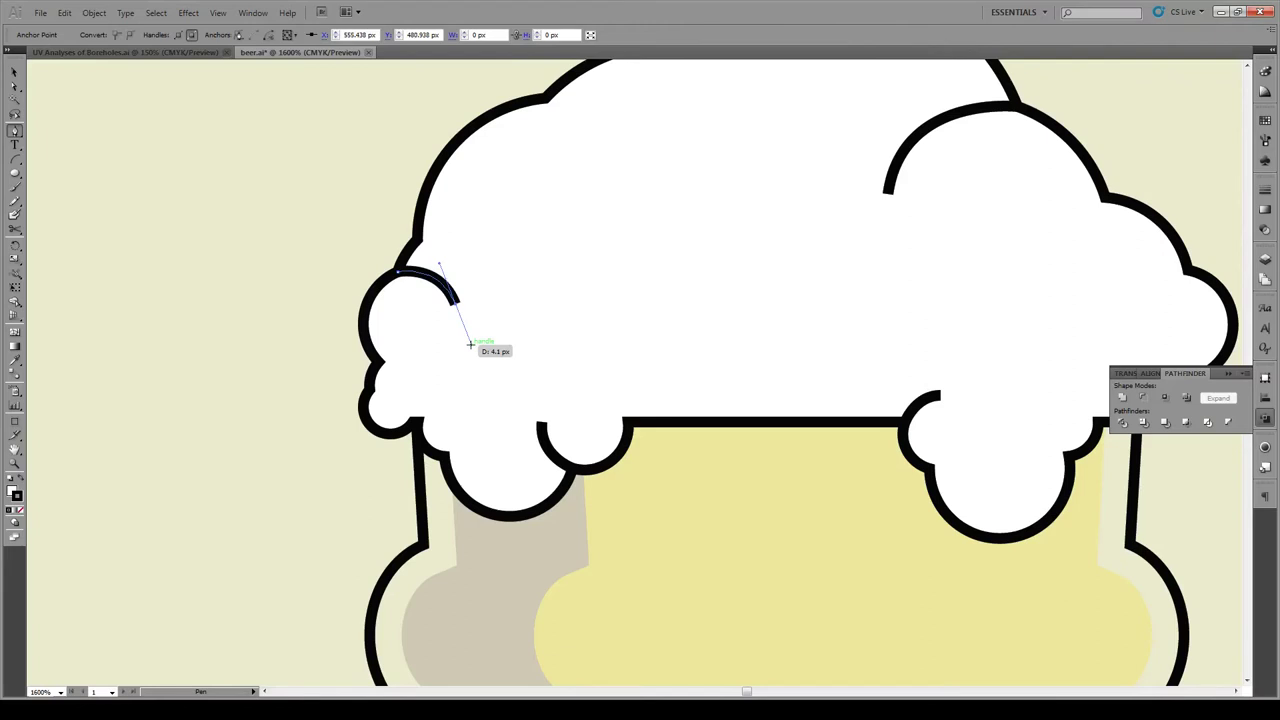
- Draw a highlight stroke along the foam's top edge and nudge its end point upward
key(v)
click(237, 265)
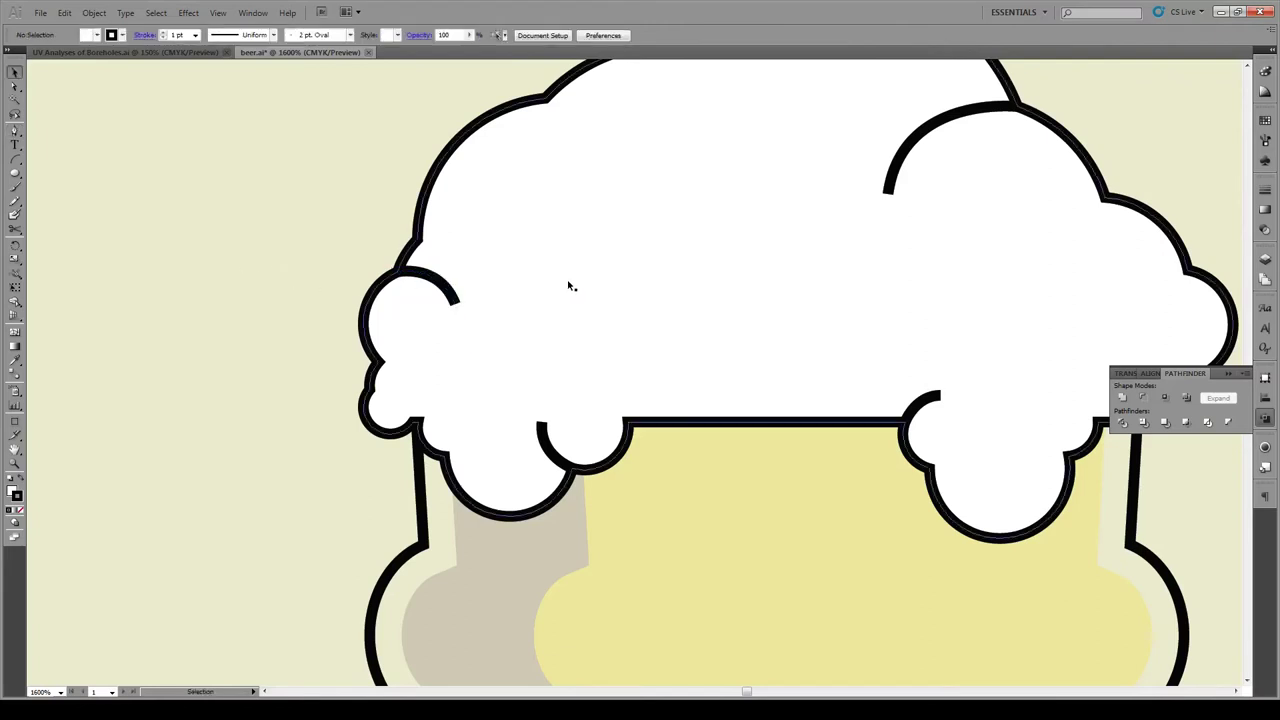
scroll(567, 278, down, 1)
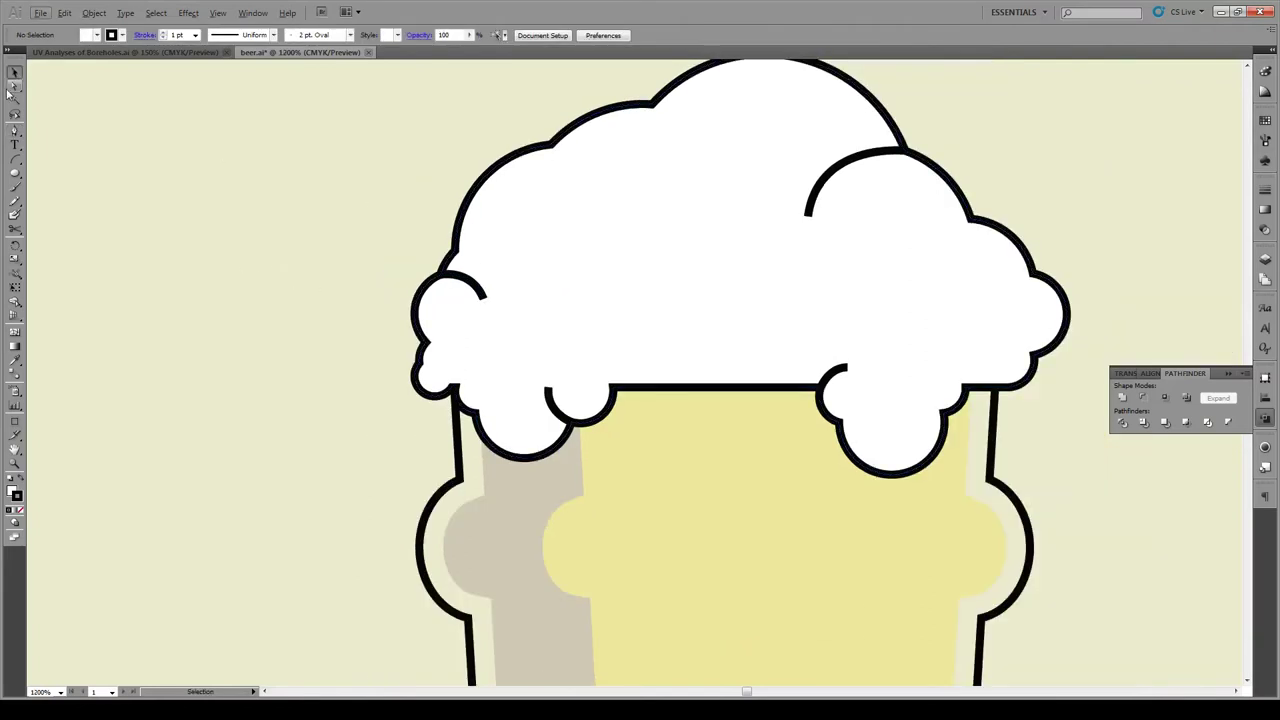
click(15, 129)
scroll(734, 218, up, 1)
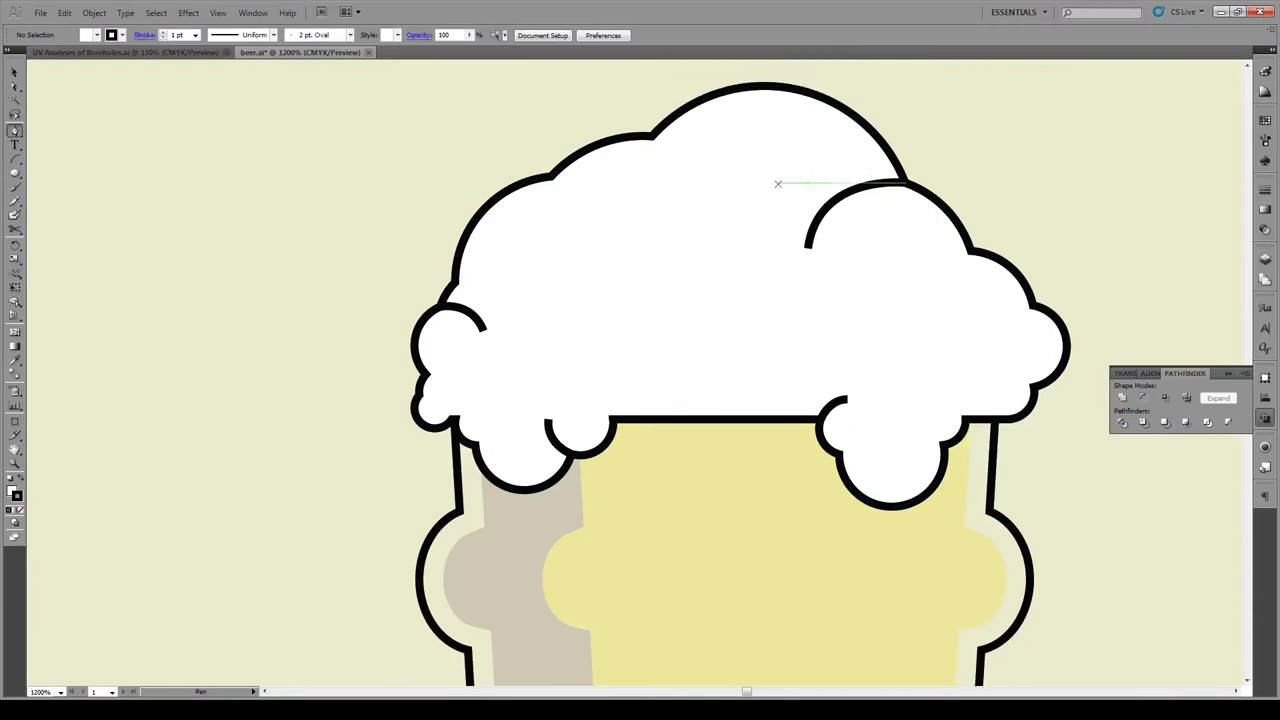
click(885, 170)
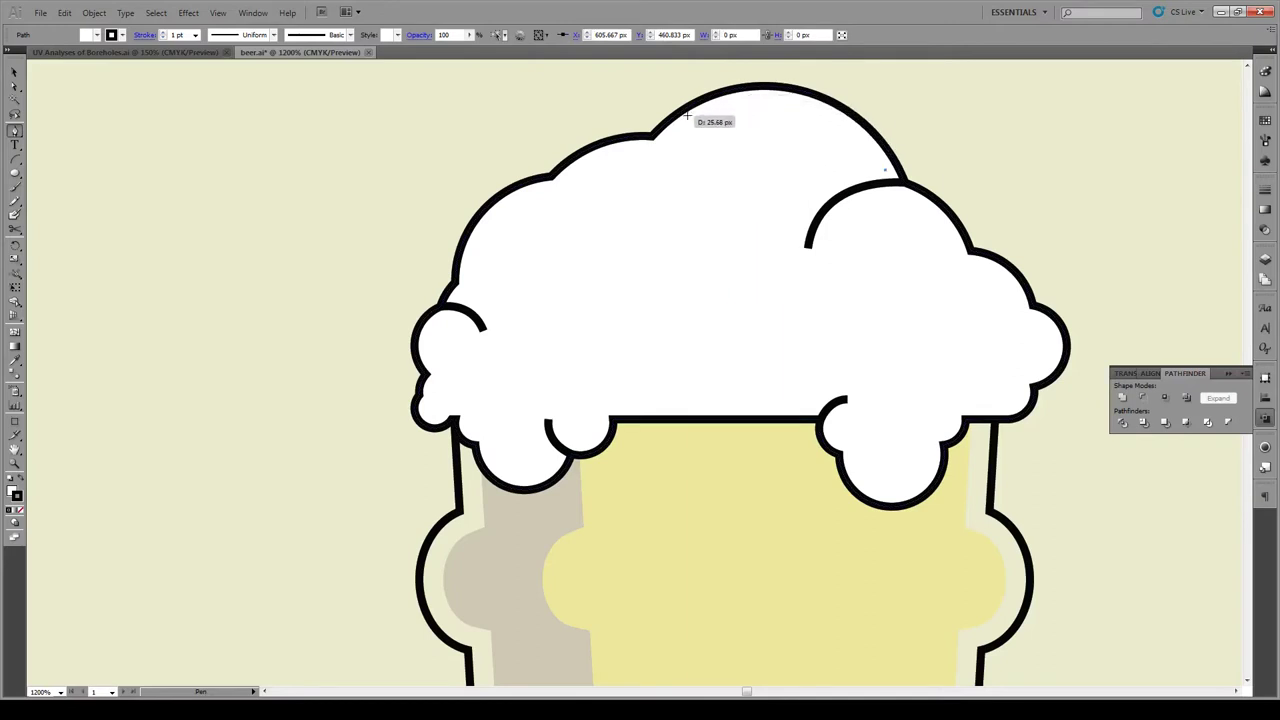
mouse_move(684, 120)
mouse_down()
mouse_move(607, 177)
mouse_move(551, 191)
mouse_move(561, 188)
mouse_up()
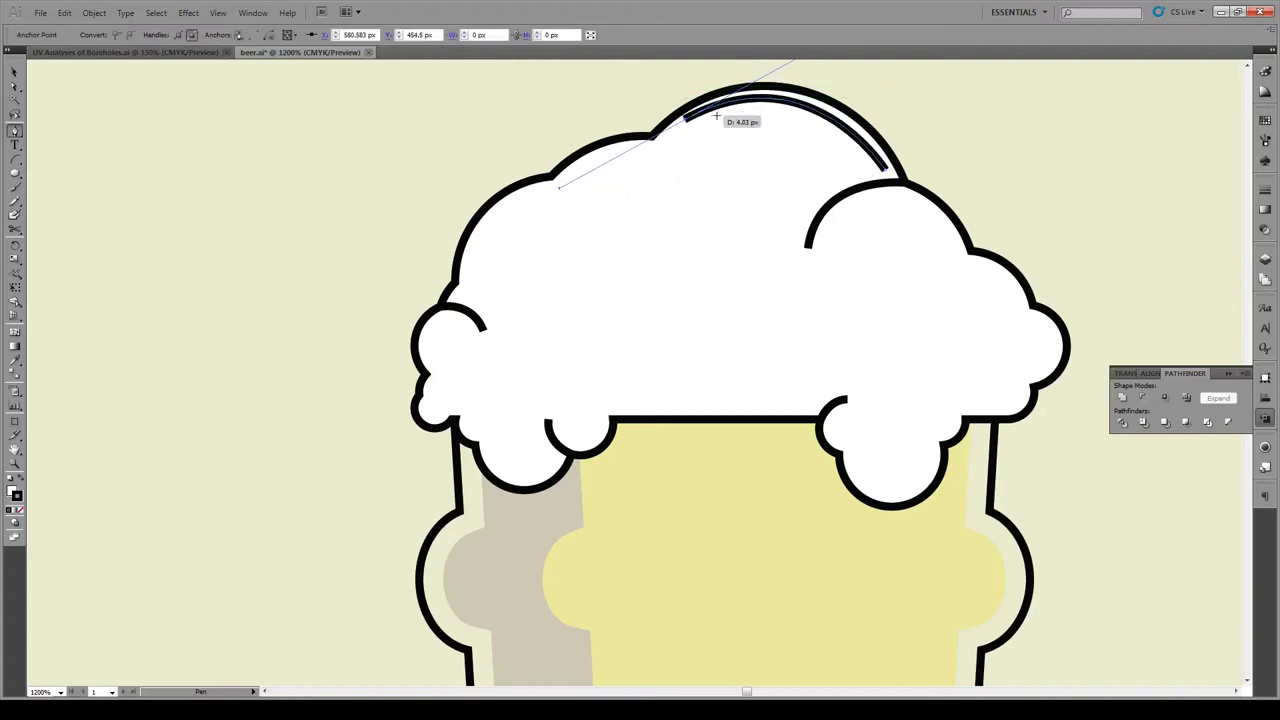
click(14, 86)
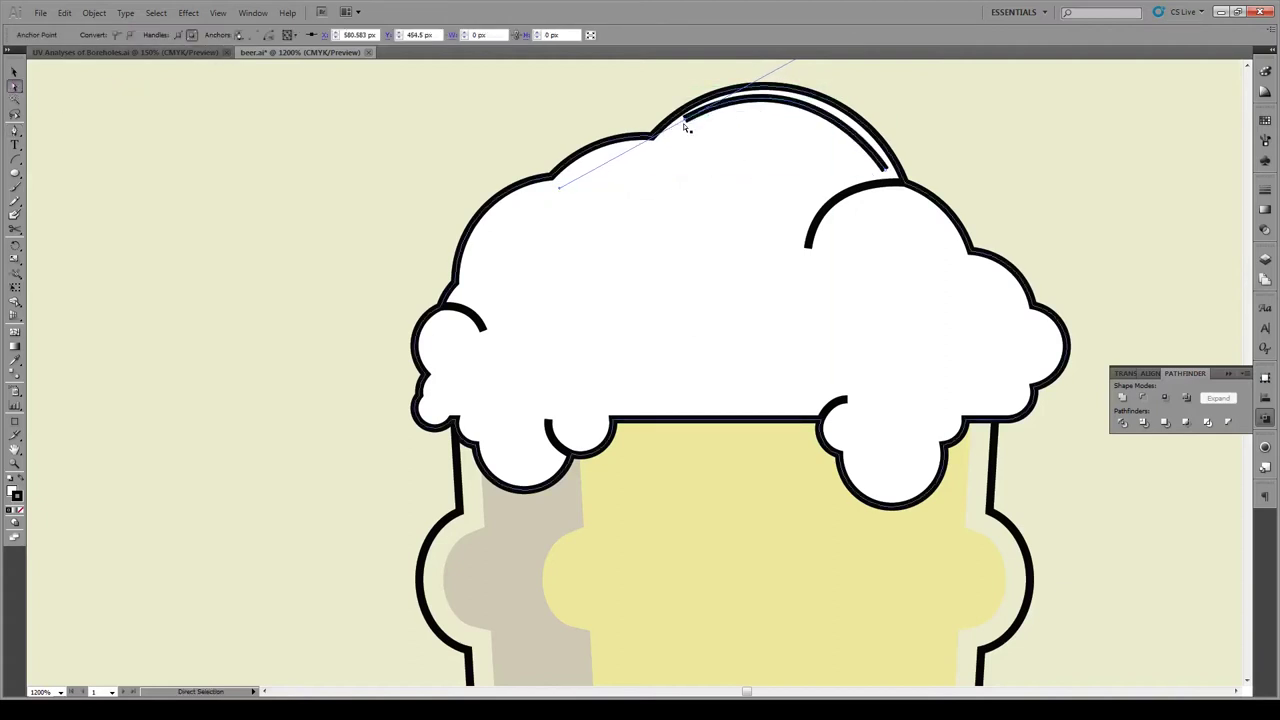
drag(673, 131, 687, 121)
click(721, 197)
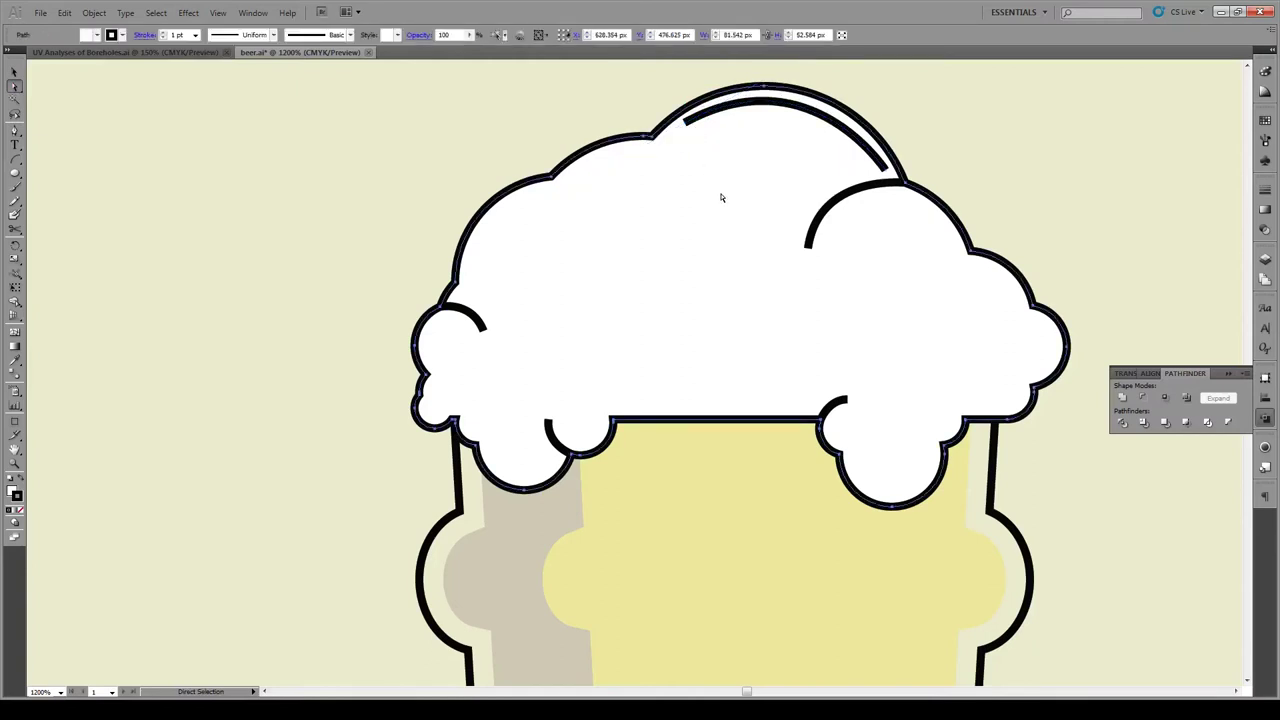
- Add a U-shaped curved stroke inside the right foam drip and shift it into place
click(327, 139)
key(p)
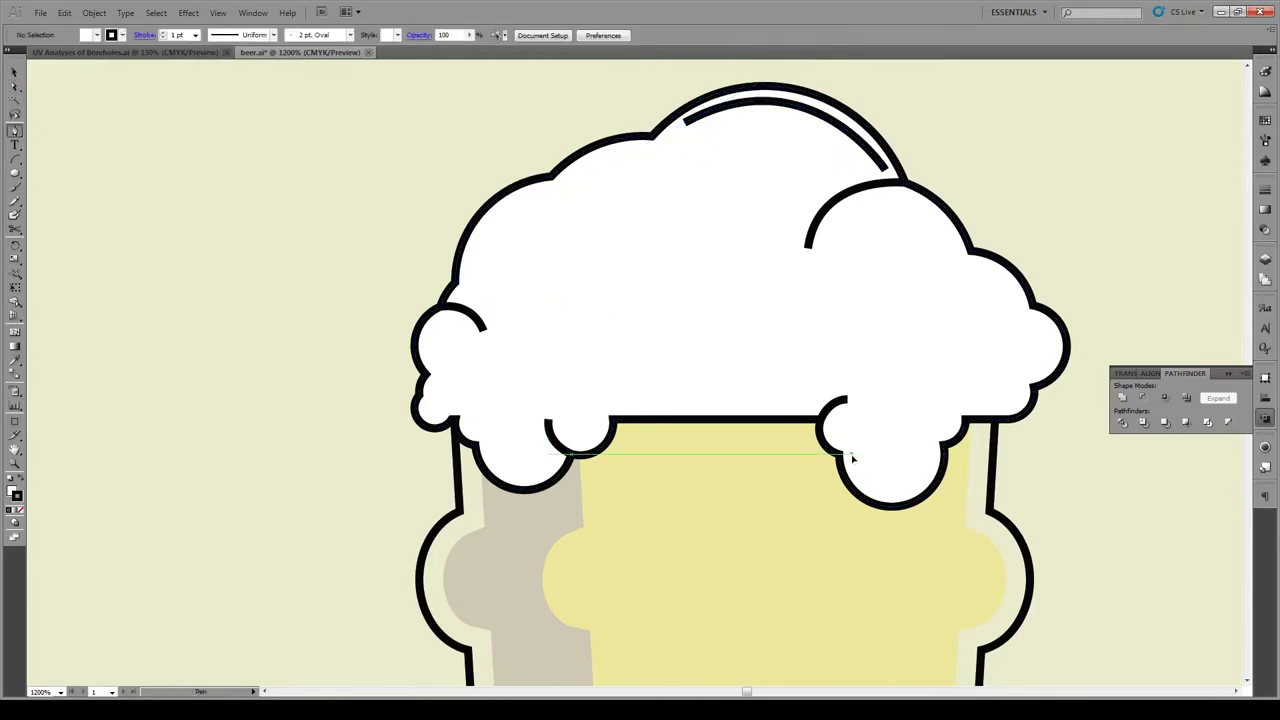
drag(852, 456, 926, 506)
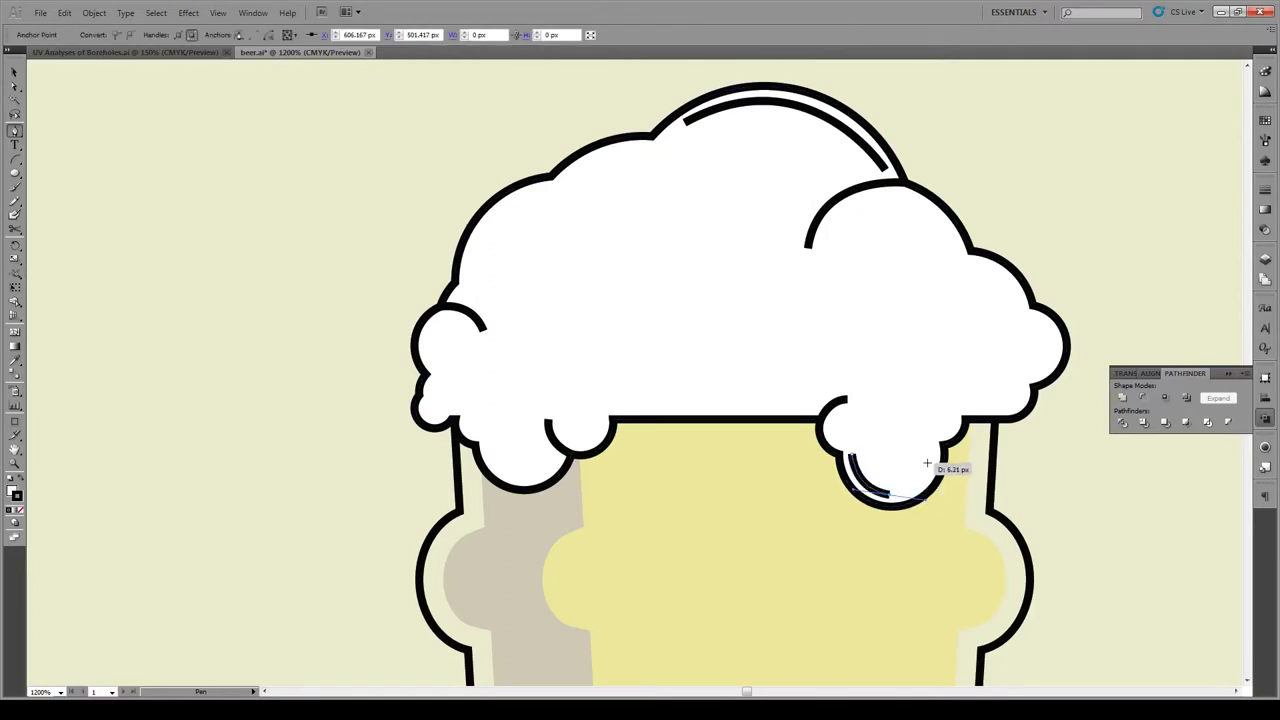
click(930, 457)
key(v)
drag(934, 443, 880, 431)
key(p)
- Draw a highlight curving from the foam's upper left down its left side
click(548, 187)
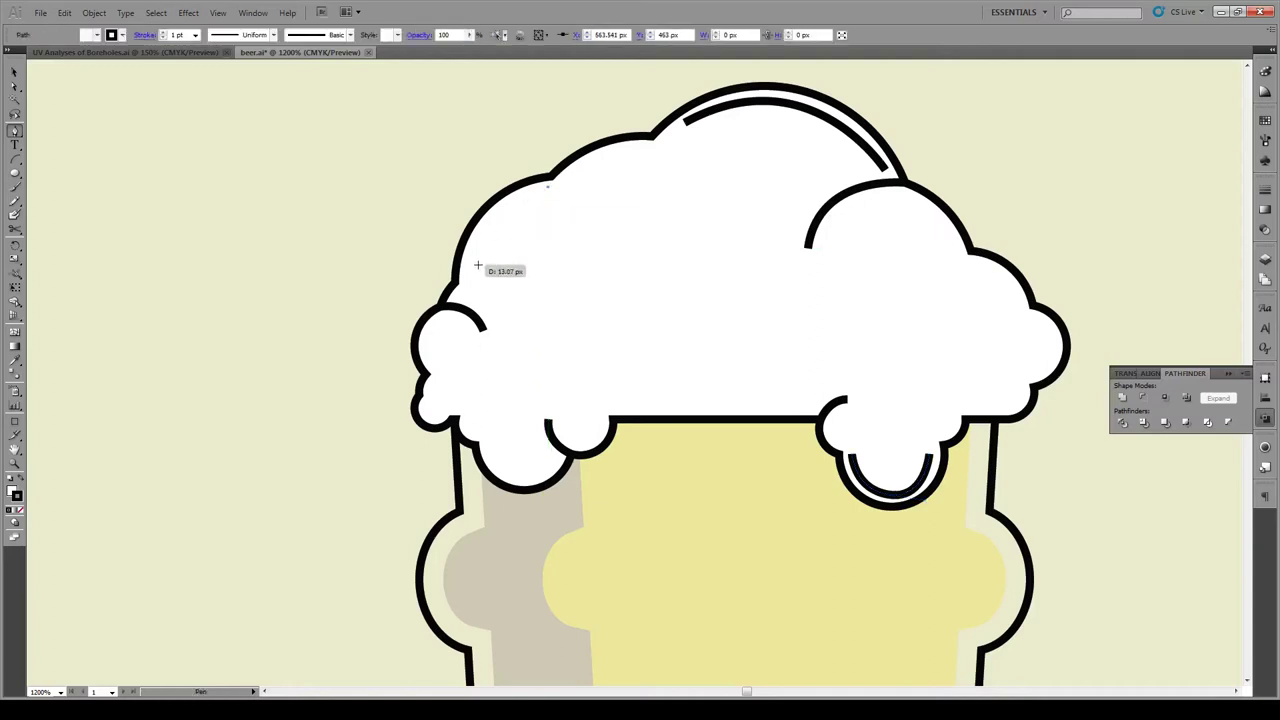
mouse_move(466, 278)
mouse_down()
mouse_move(454, 370)
mouse_move(560, 252)
mouse_move(635, 272)
mouse_move(314, 209)
mouse_move(143, 192)
mouse_up()
scroll(566, 251, down, 3)
key(alt+v)
- Draw a curved stroke from the upper-left foam down inside it, shifting its lower end right
key(Escape)
click(14, 72)
click(761, 367)
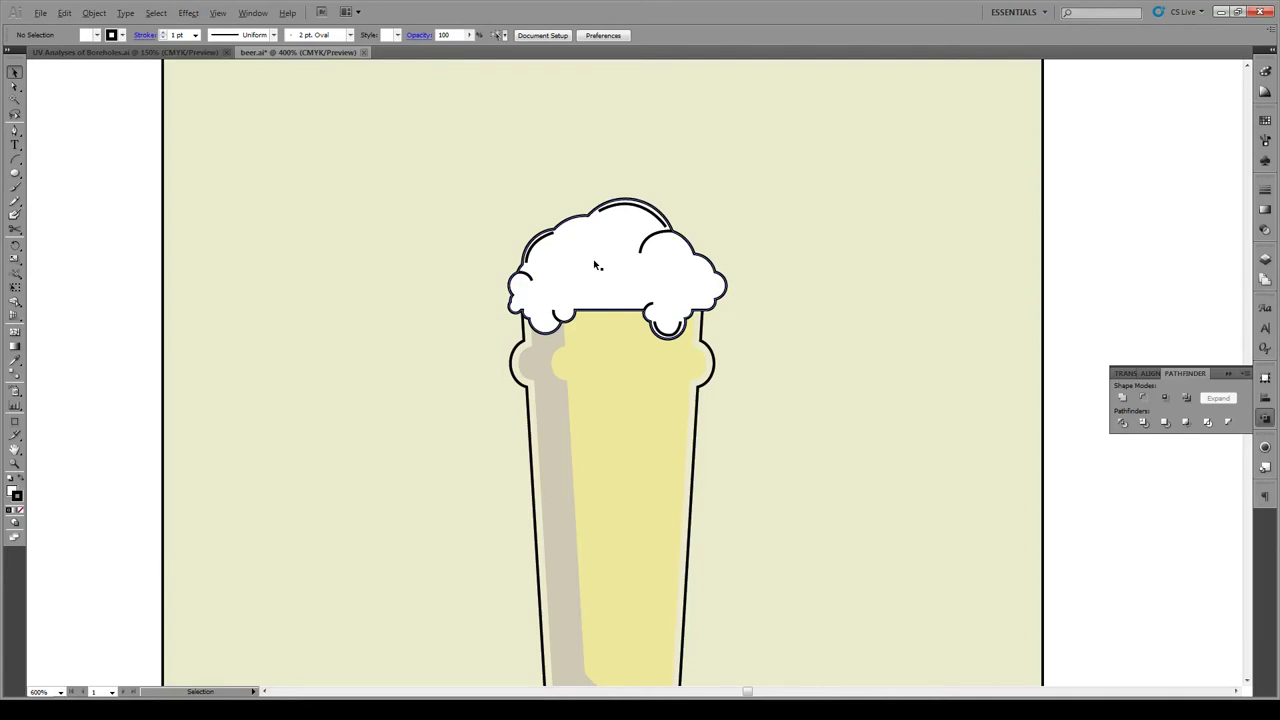
scroll(595, 265, up, 3)
click(15, 131)
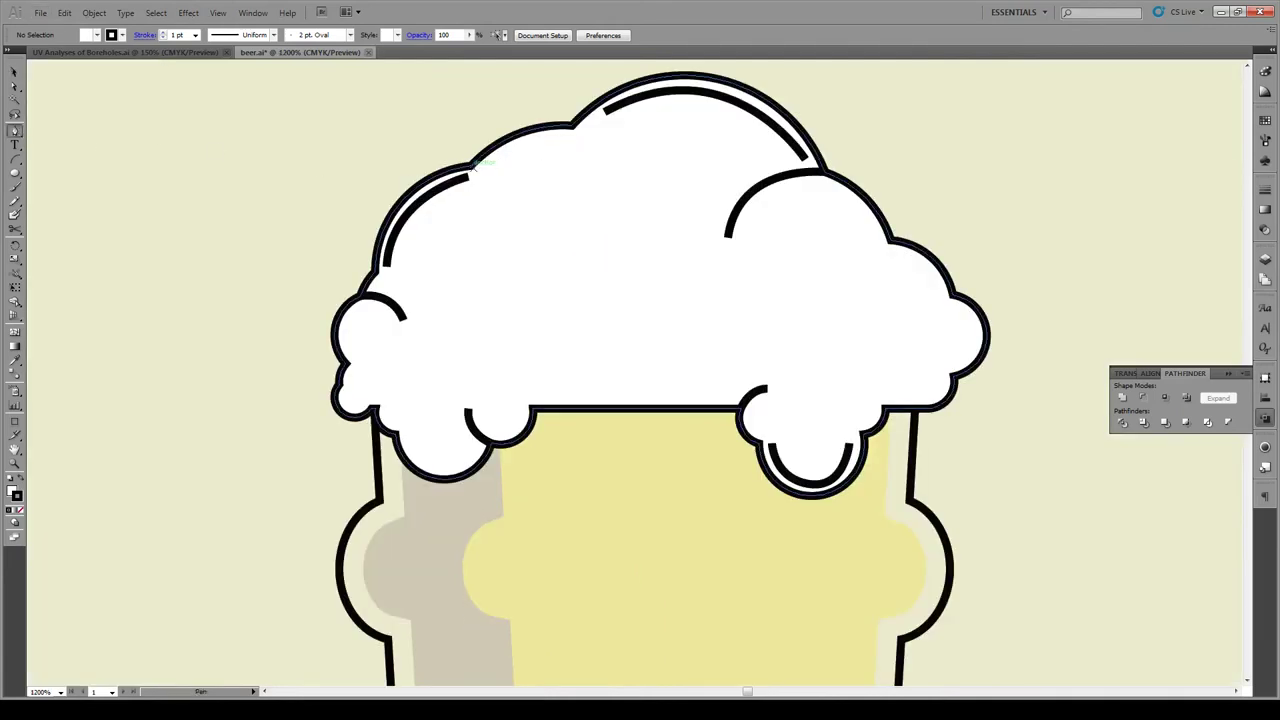
click(470, 163)
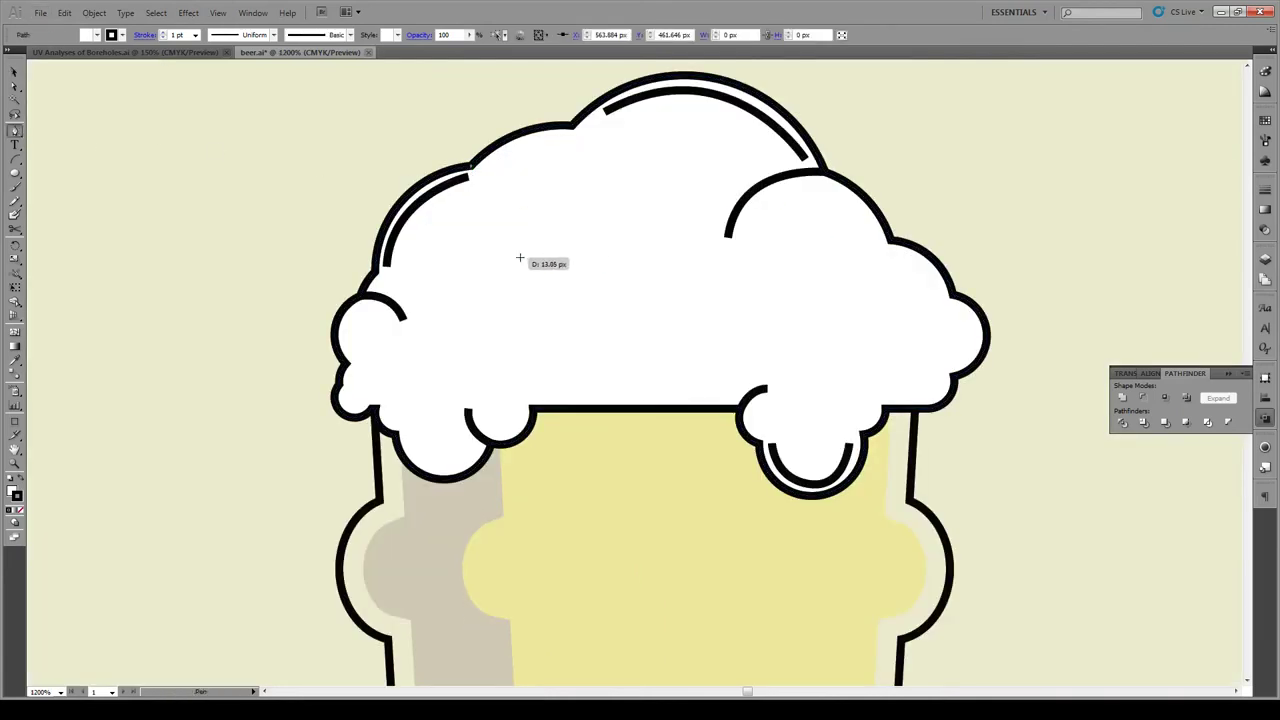
mouse_move(541, 258)
mouse_down()
mouse_move(549, 314)
mouse_move(530, 330)
mouse_move(547, 356)
mouse_up()
click(16, 87)
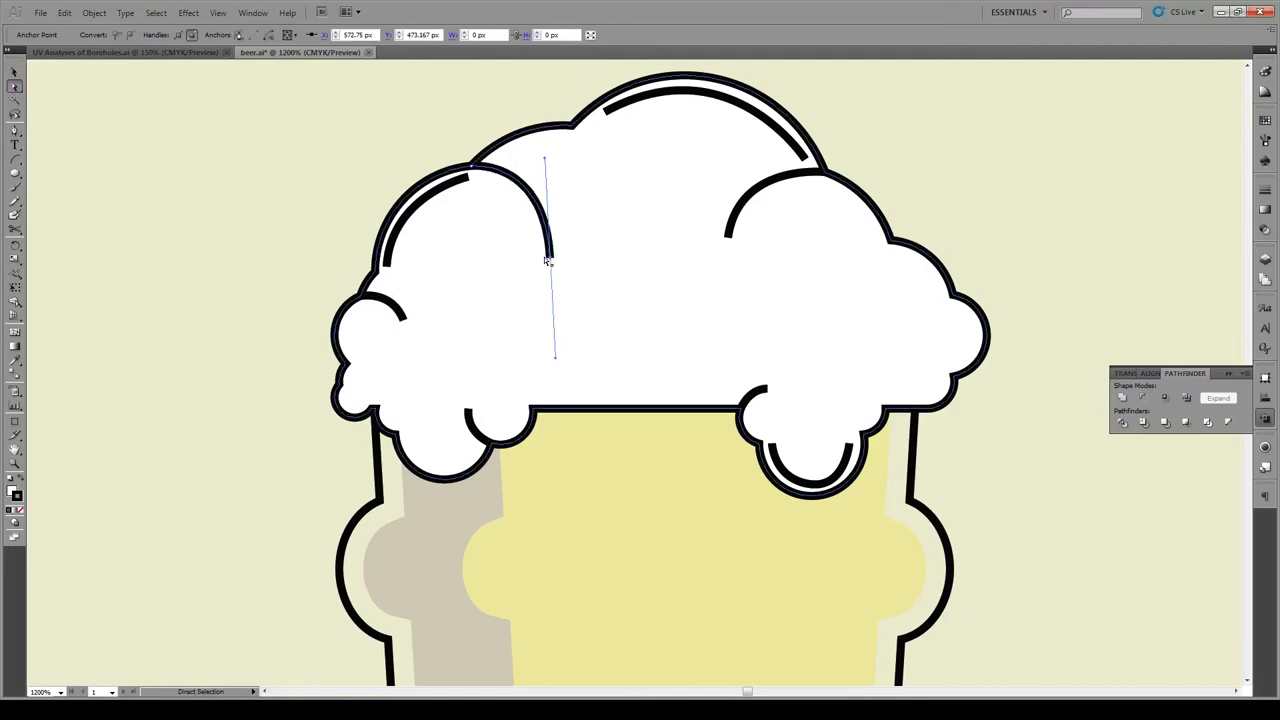
key(Right)
key(Right)
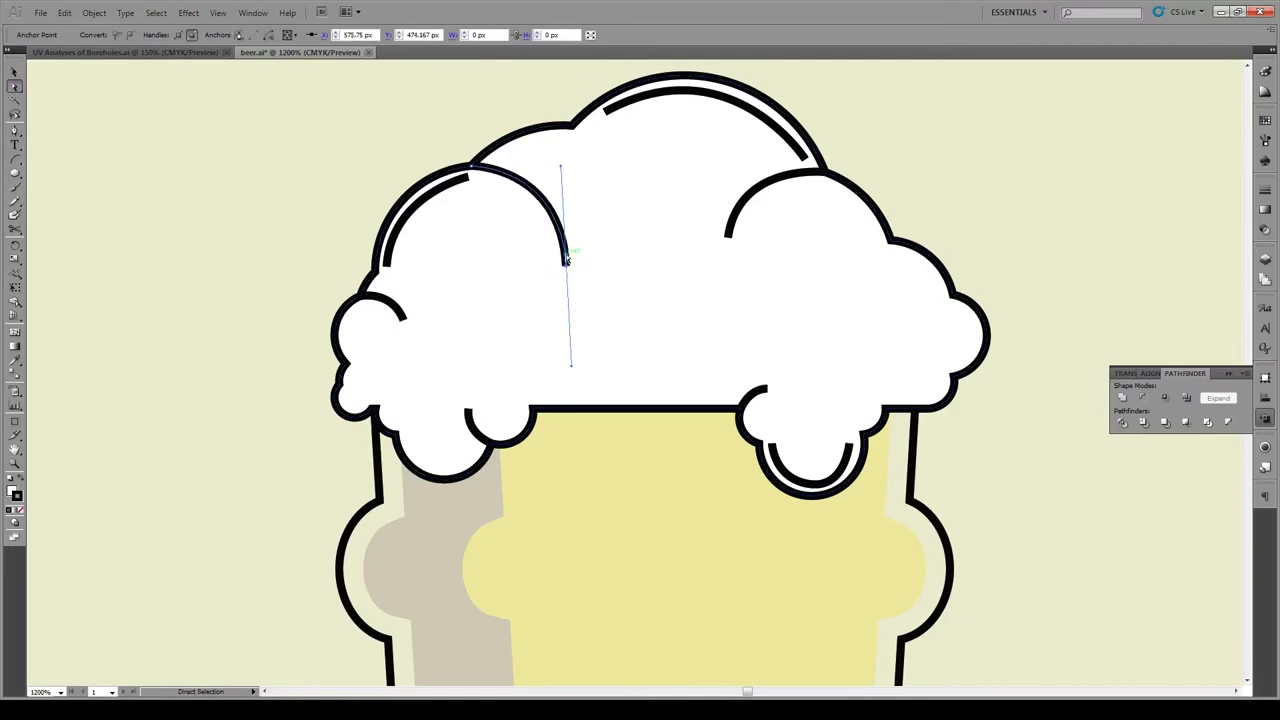
click(326, 177)
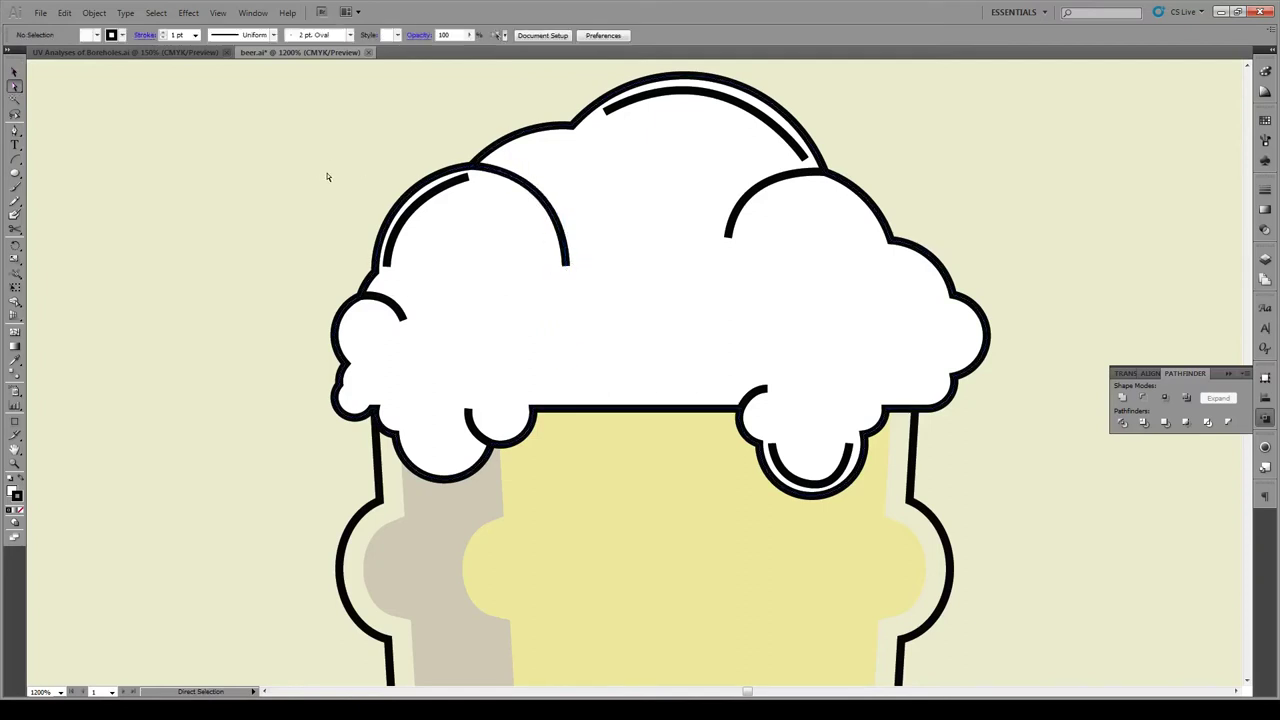
- Remove the upper-left highlight arc
click(466, 183)
key(ctrl+F9)
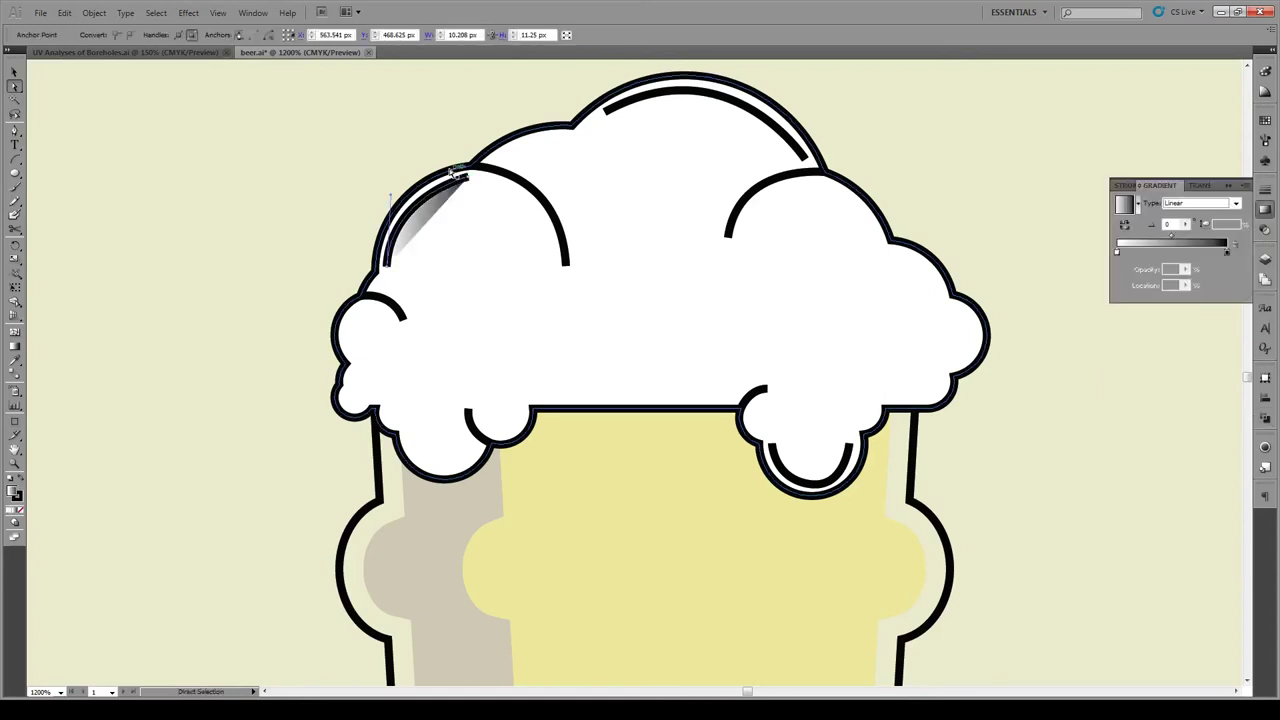
key(period)
key(ctrl+z)
key(ctrl+z)
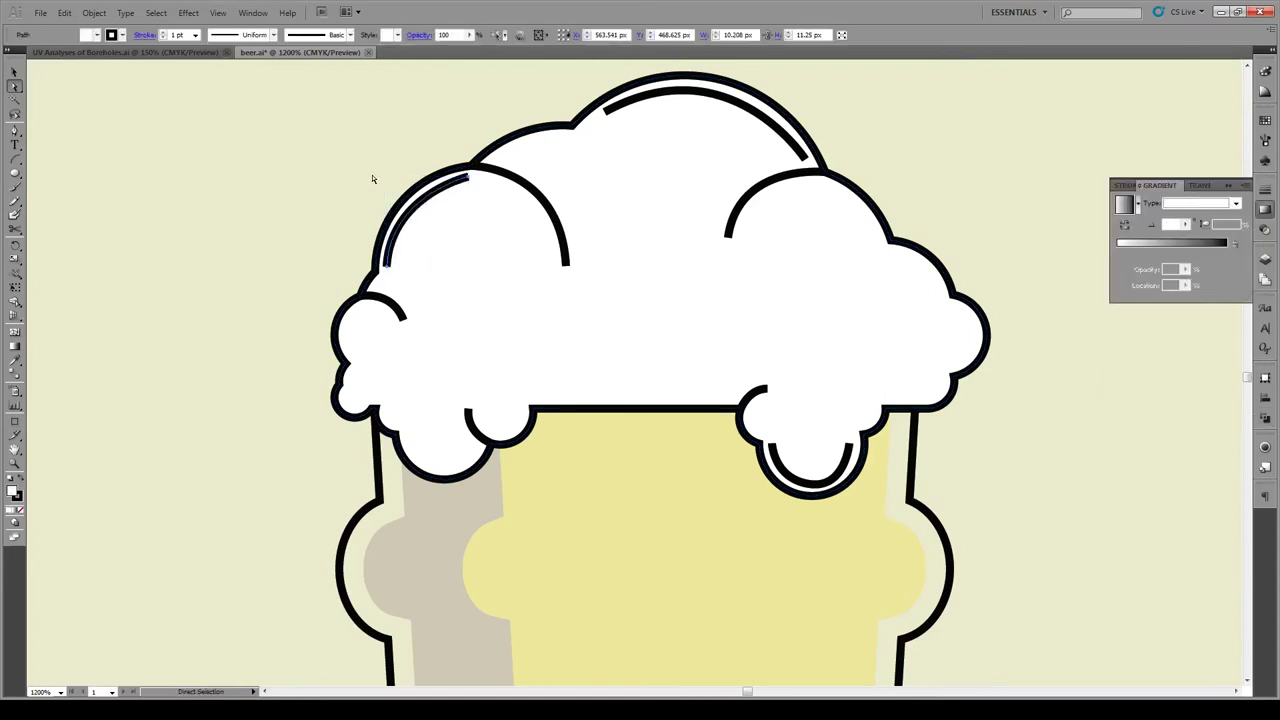
- Draw a new highlight arc from the foam's left edge fully over the left bump
click(14, 130)
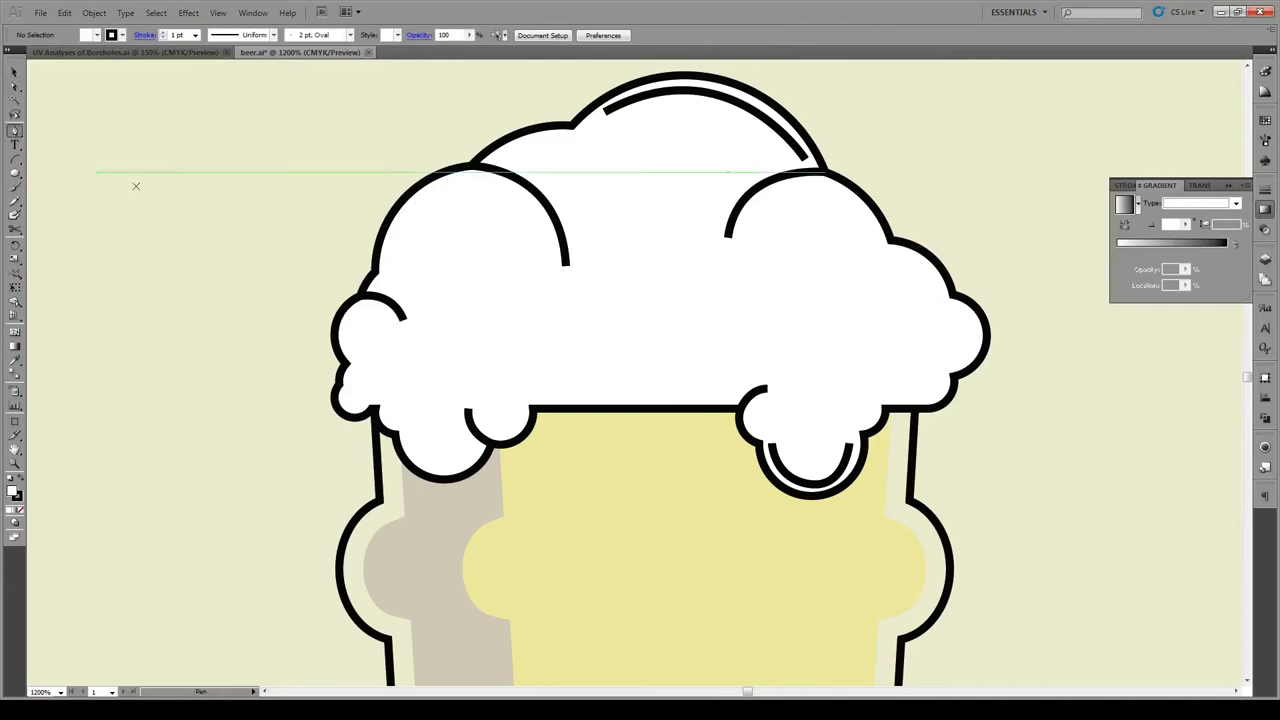
click(389, 270)
drag(468, 177, 546, 172)
click(550, 265)
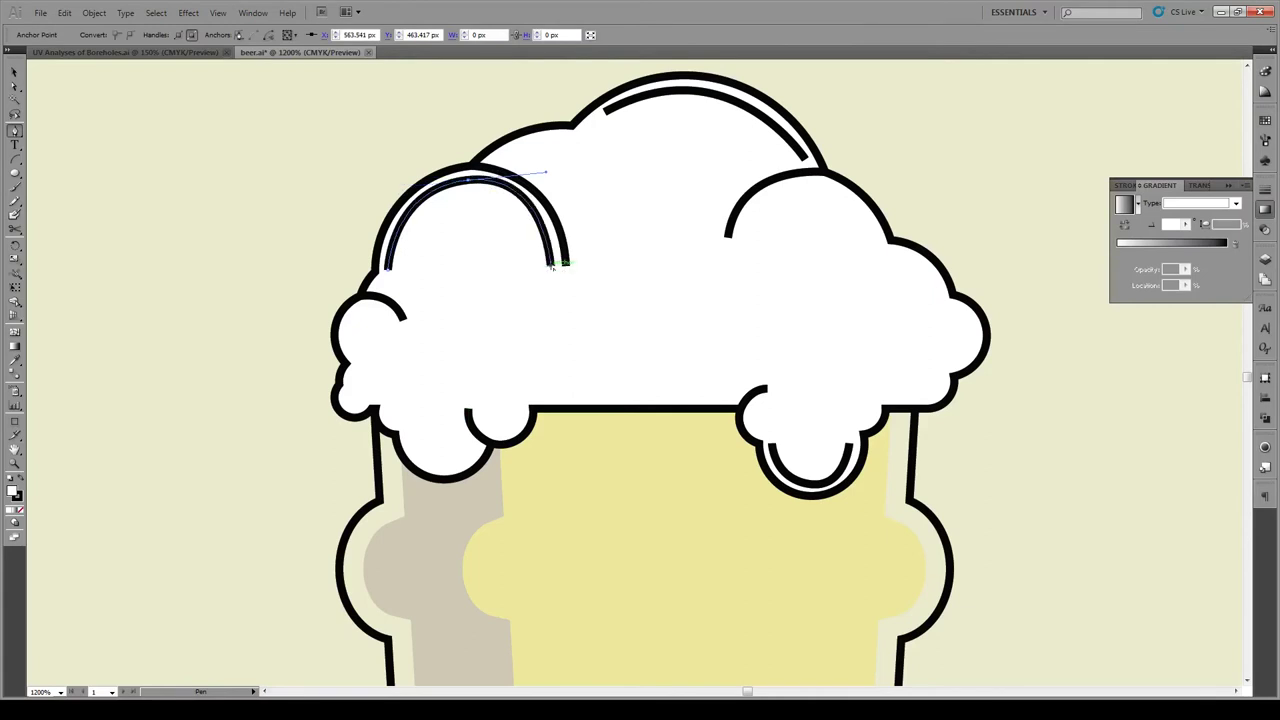
key(v)
click(350, 212)
scroll(688, 301, down, 3)
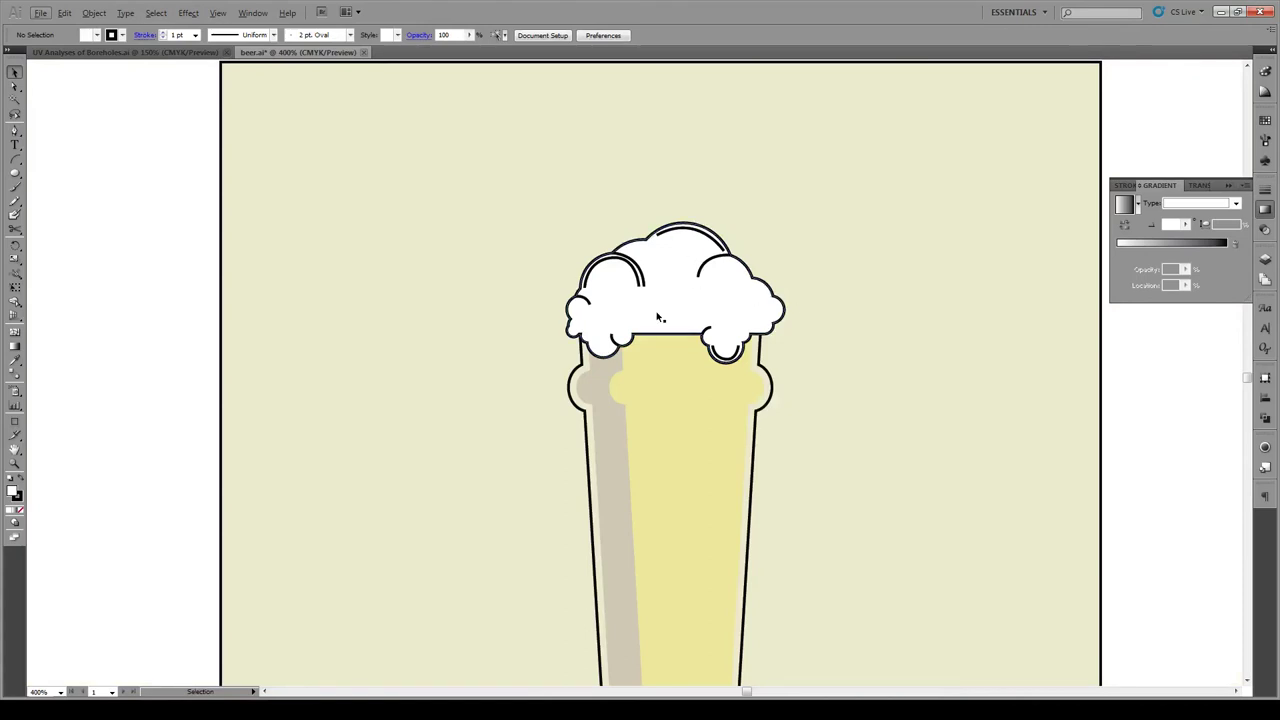
- Give the beer glass and foam shapes 1 pt outlines
drag(866, 216, 478, 358)
click(195, 35)
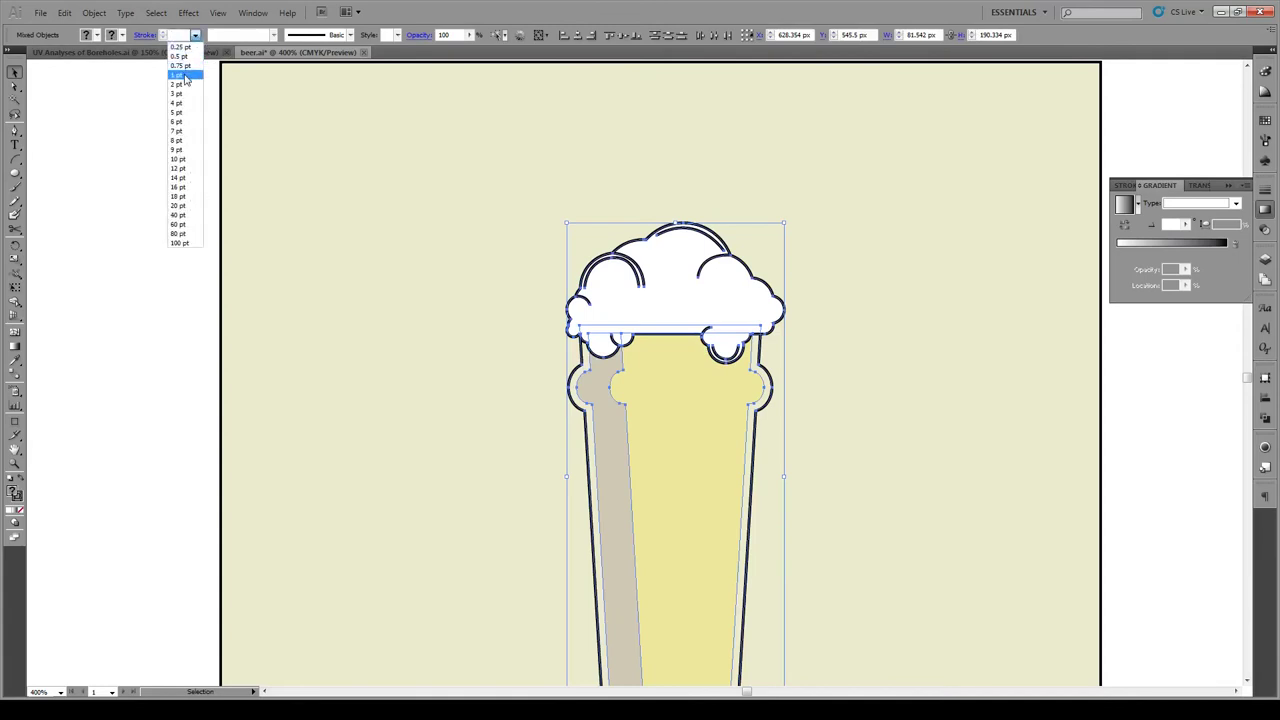
click(182, 70)
click(149, 209)
- Add three rounded-rectangle drips on the glass: a tall one, a wider one and a small one
scroll(708, 336, down, 1)
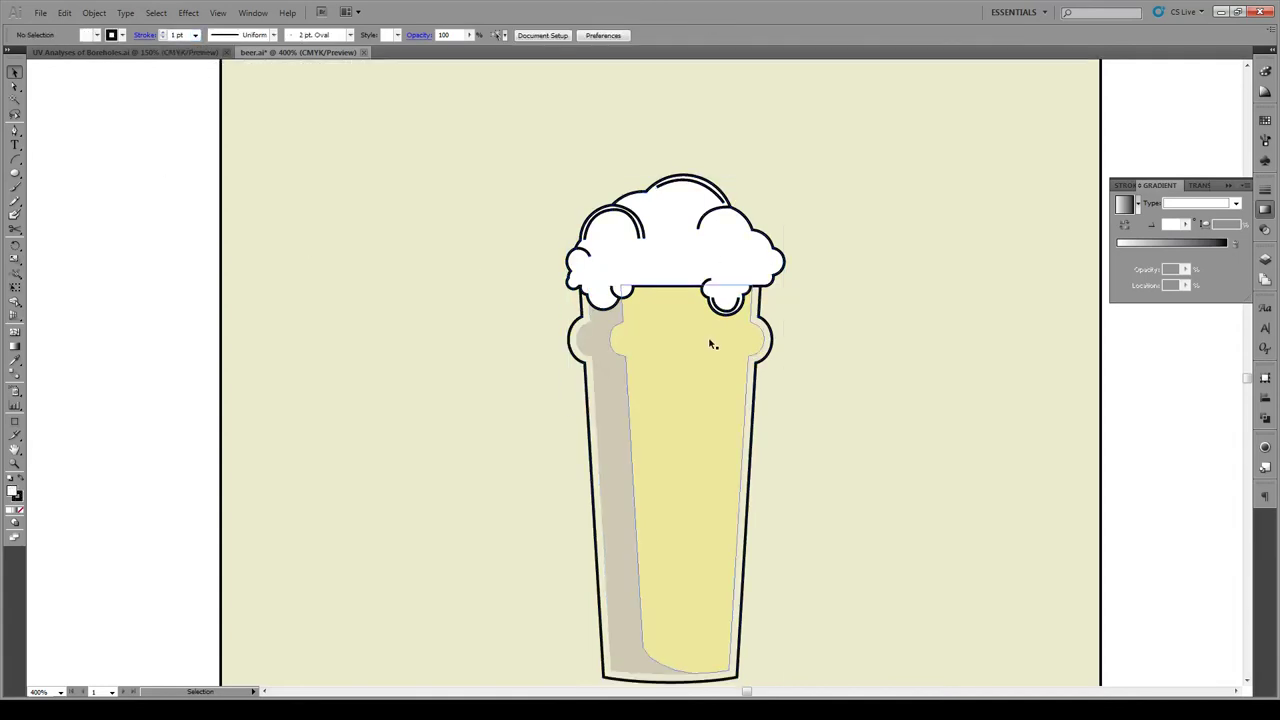
drag(15, 175, 52, 185)
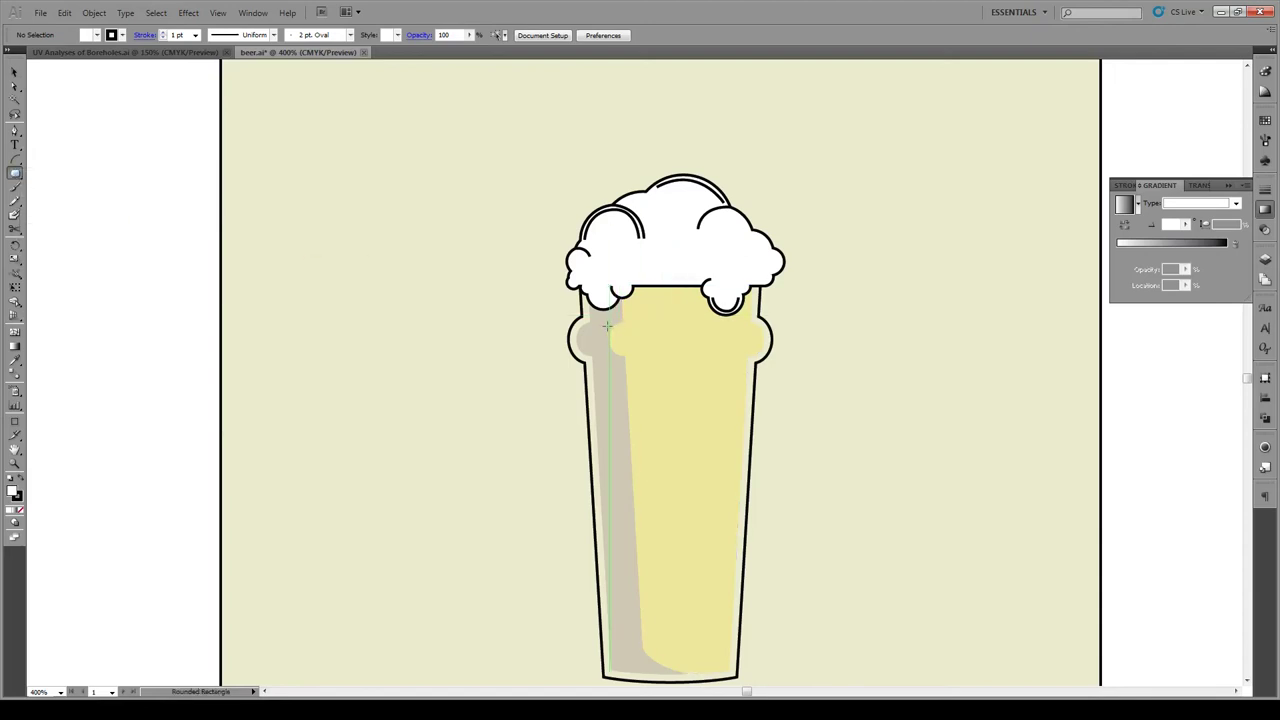
drag(607, 325, 628, 391)
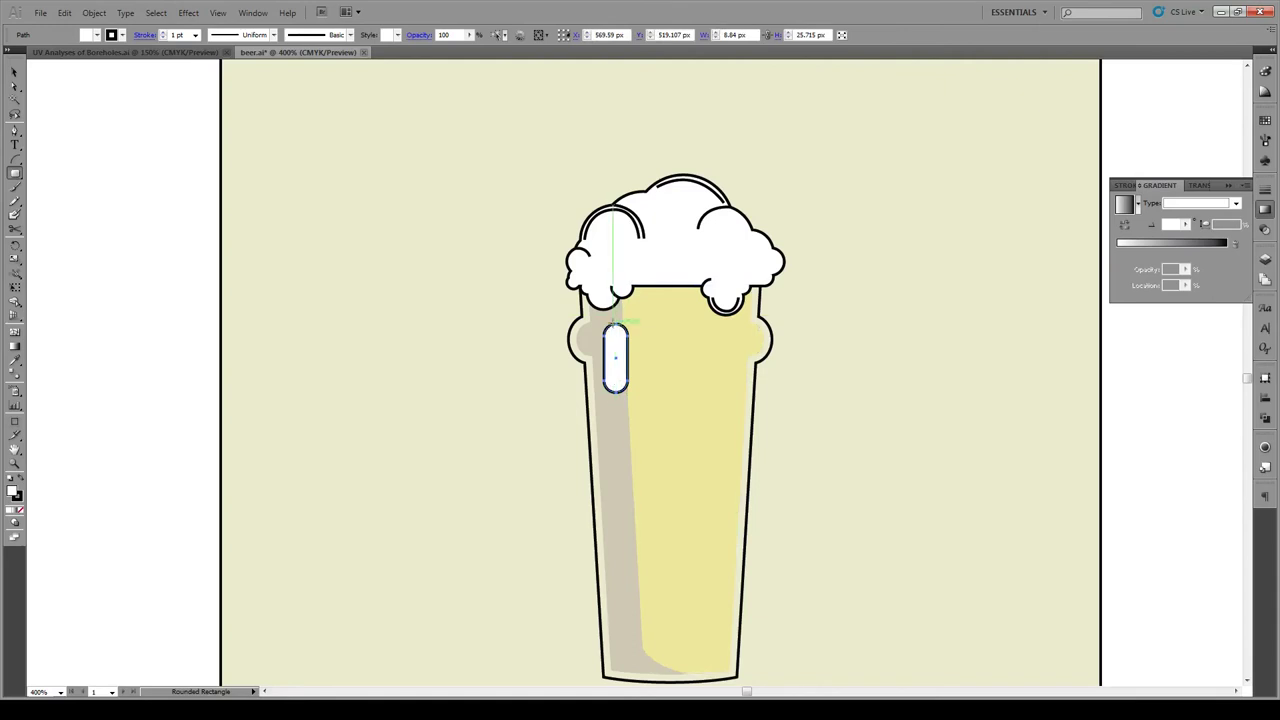
key(ctrl+z)
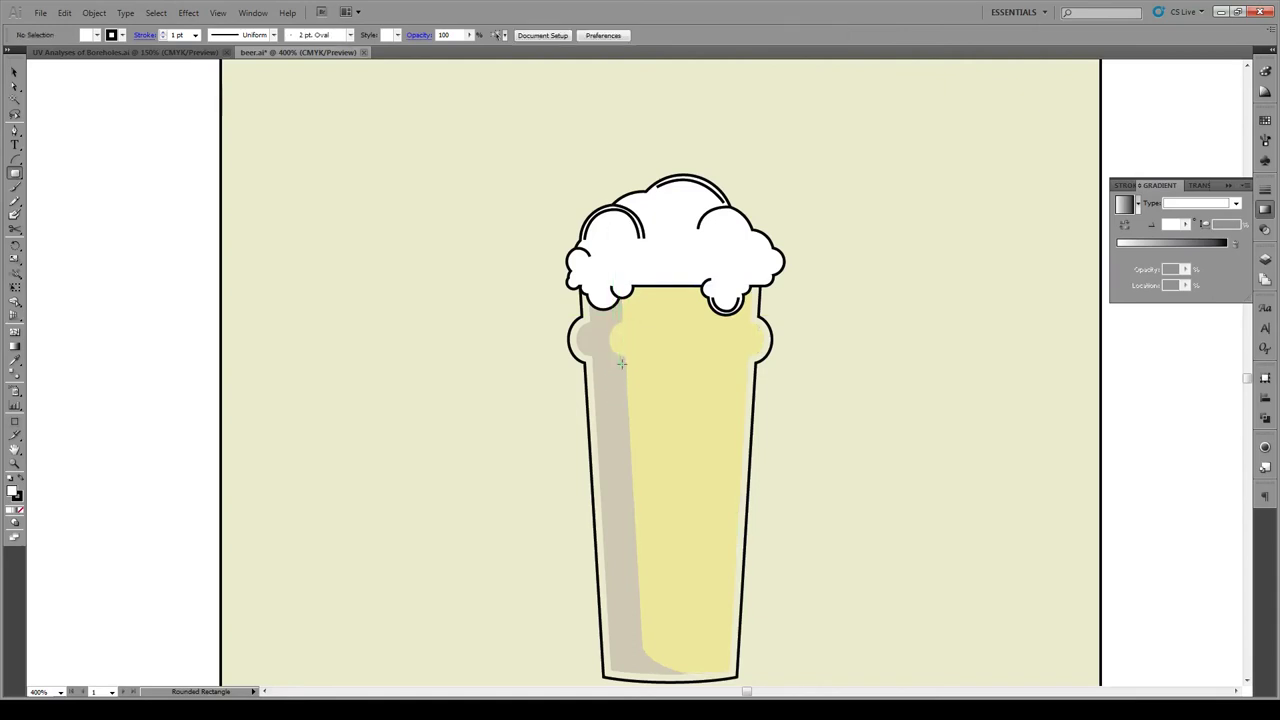
drag(608, 322, 631, 485)
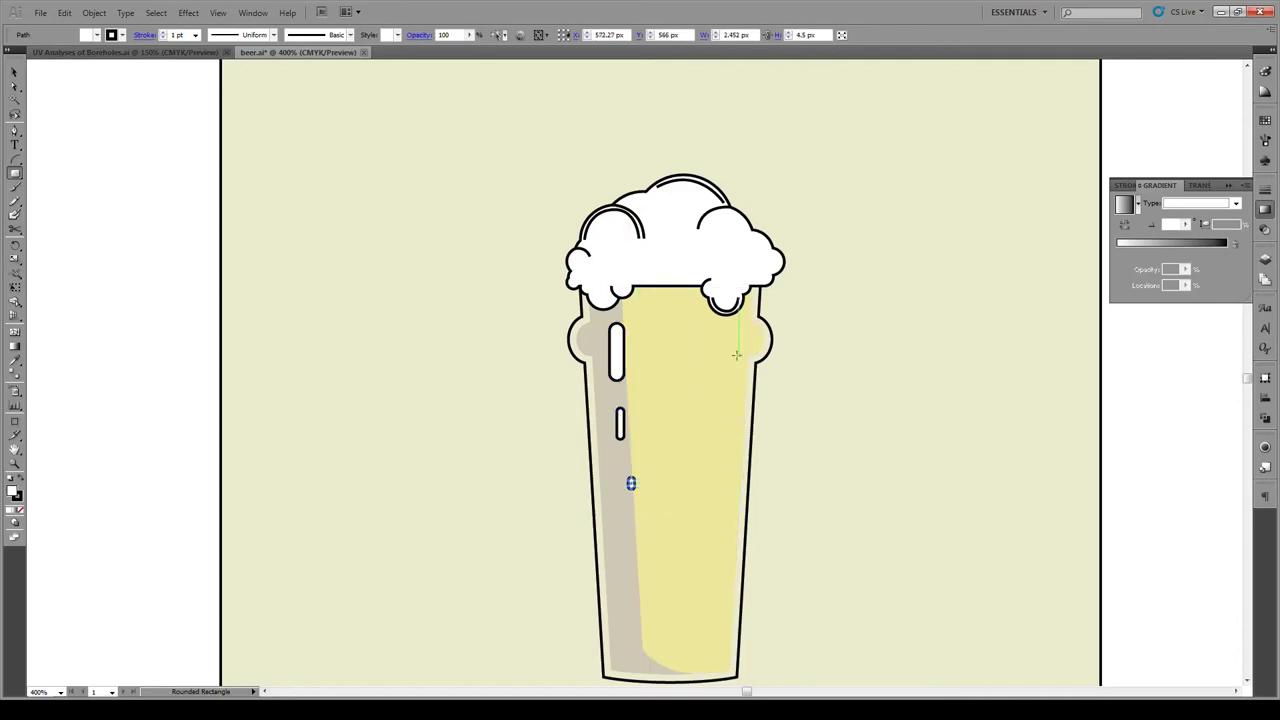
drag(698, 332, 724, 376)
mouse_move(686, 413)
mouse_down()
mouse_move(709, 478)
mouse_move(700, 558)
mouse_up()
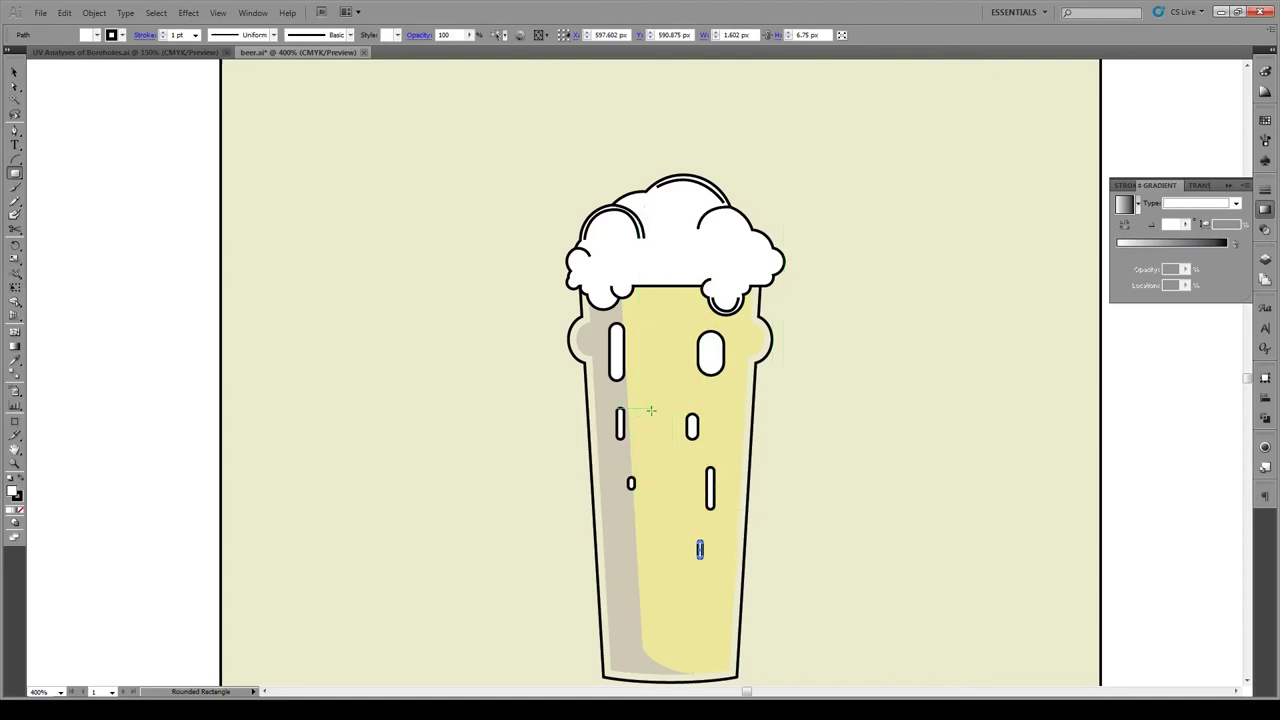
- Draw a tiny white bubble on the beer with no outline
drag(15, 173, 55, 206)
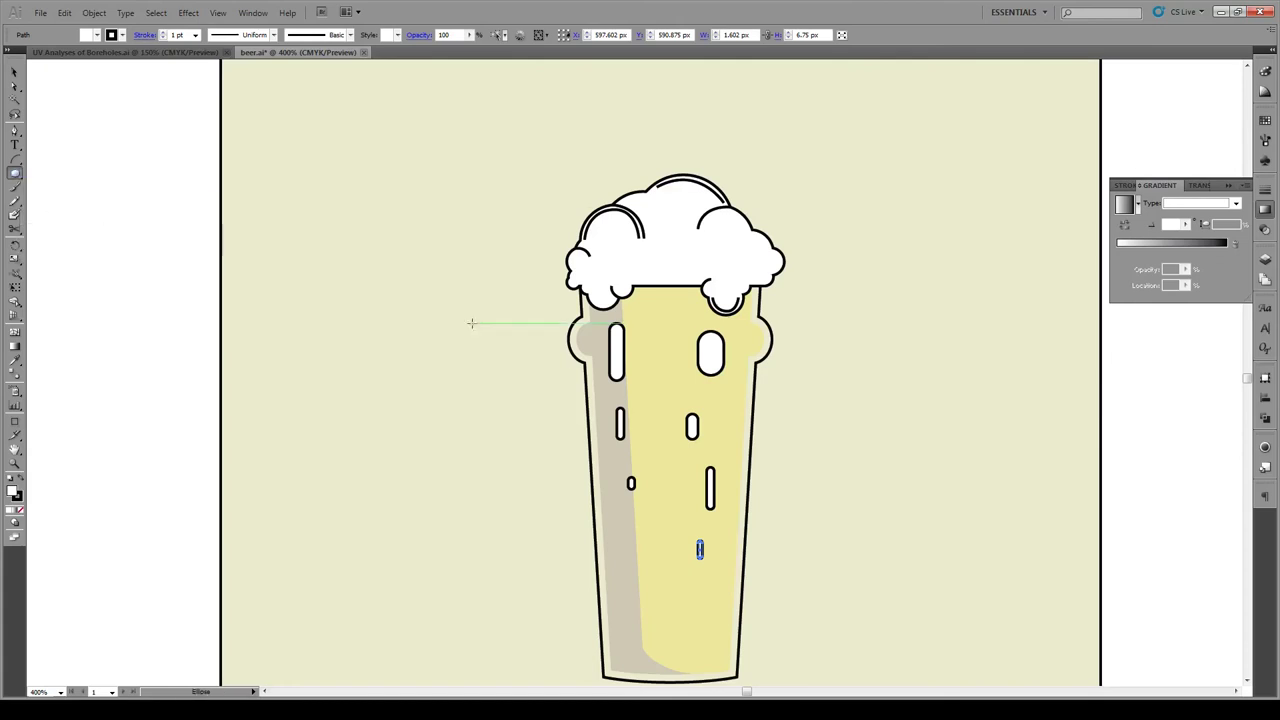
click(17, 496)
click(18, 512)
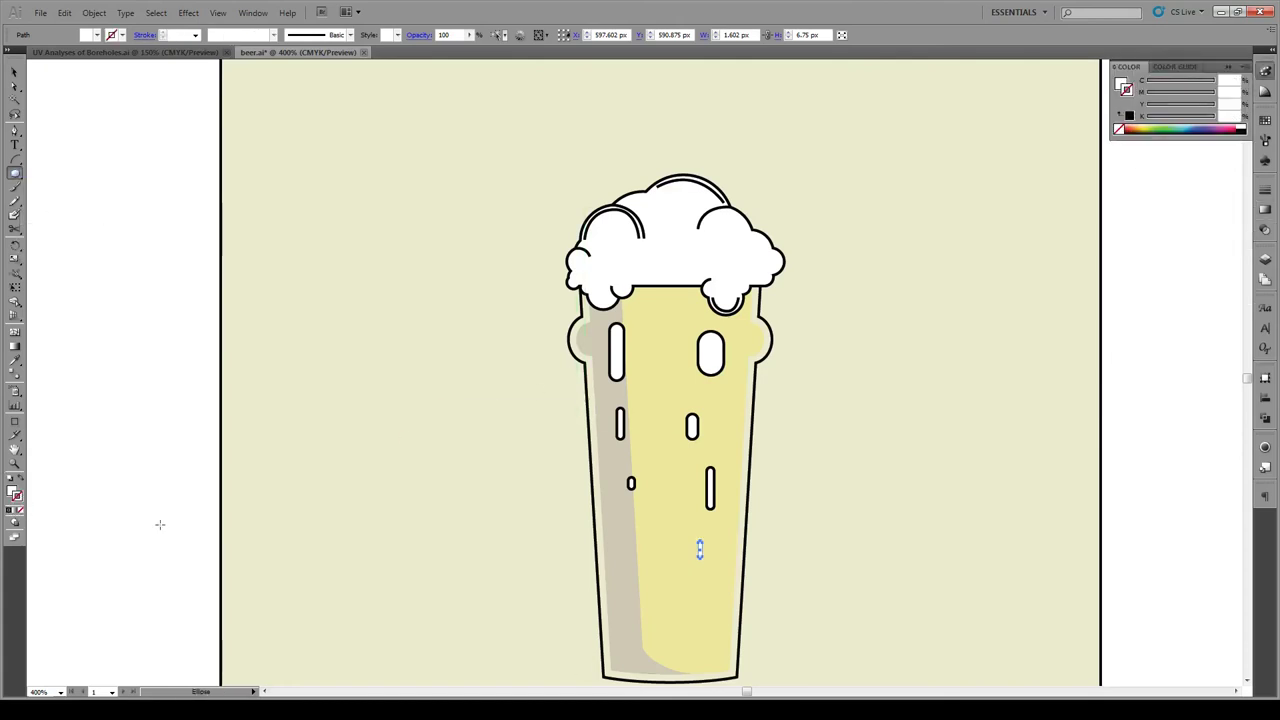
key(d)
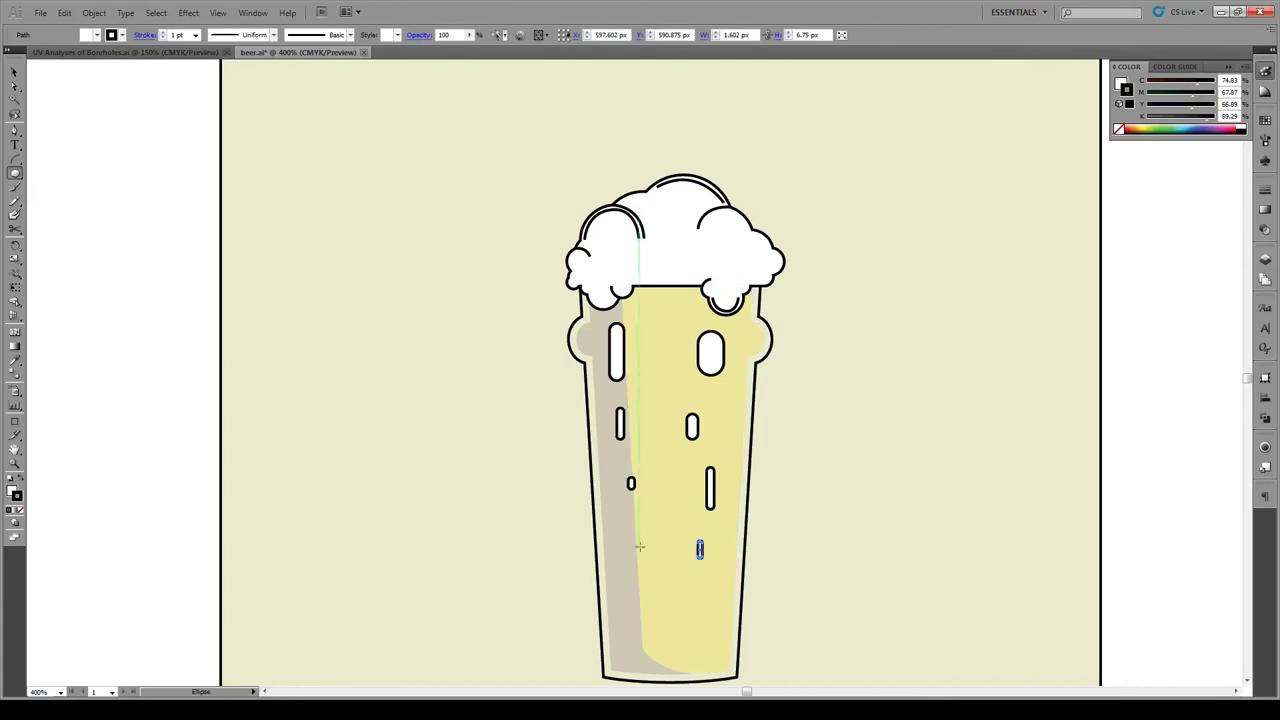
drag(666, 577, 667, 584)
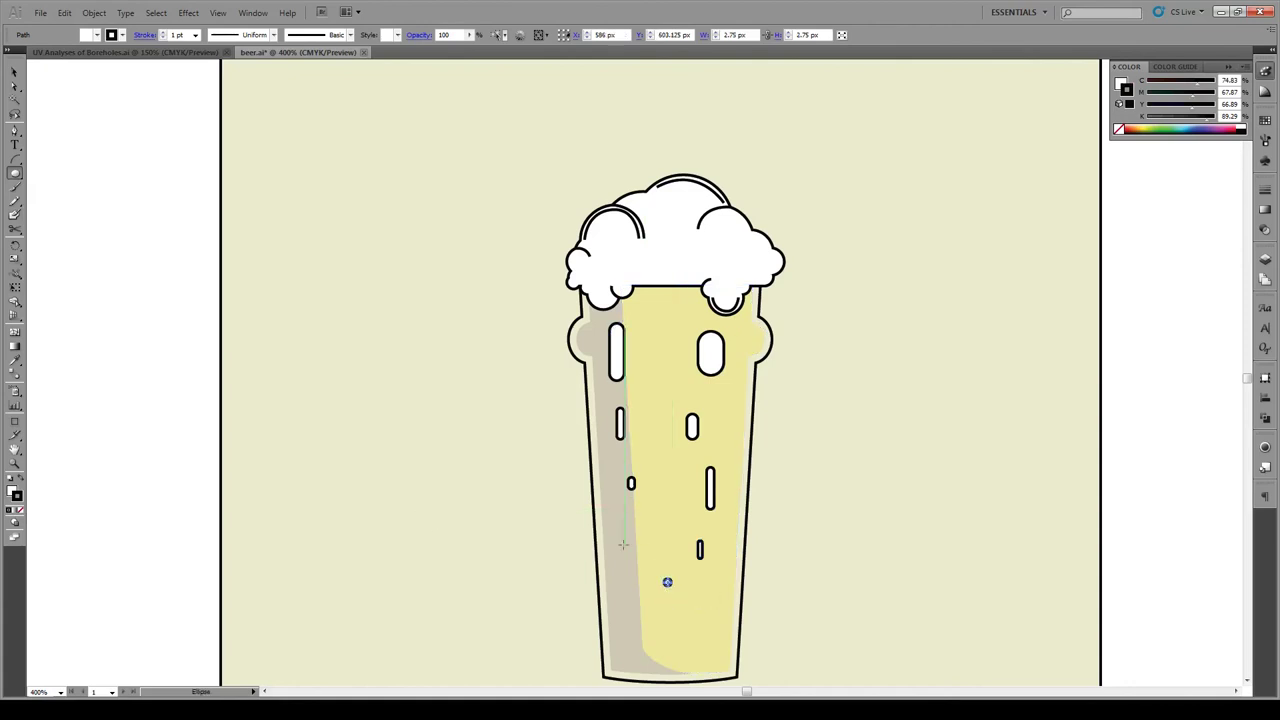
click(20, 508)
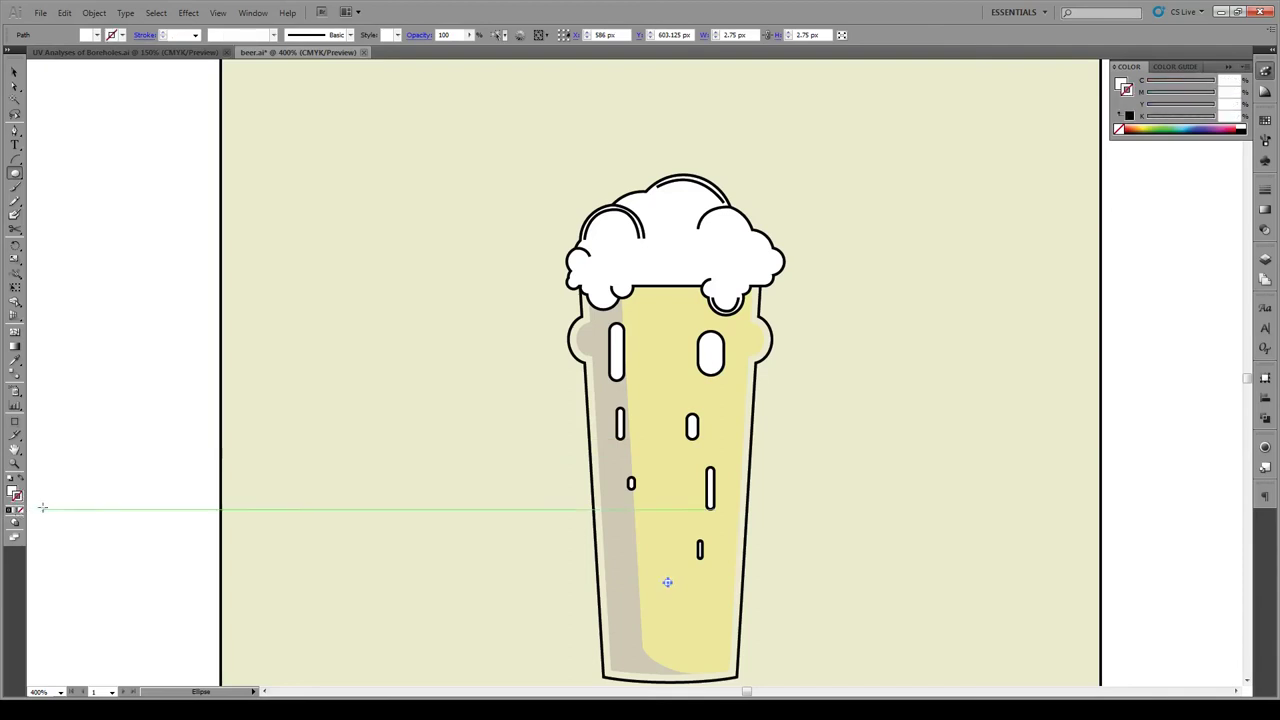
- Place copies of the tiny bubble lower down and elsewhere in the glass
click(14, 71)
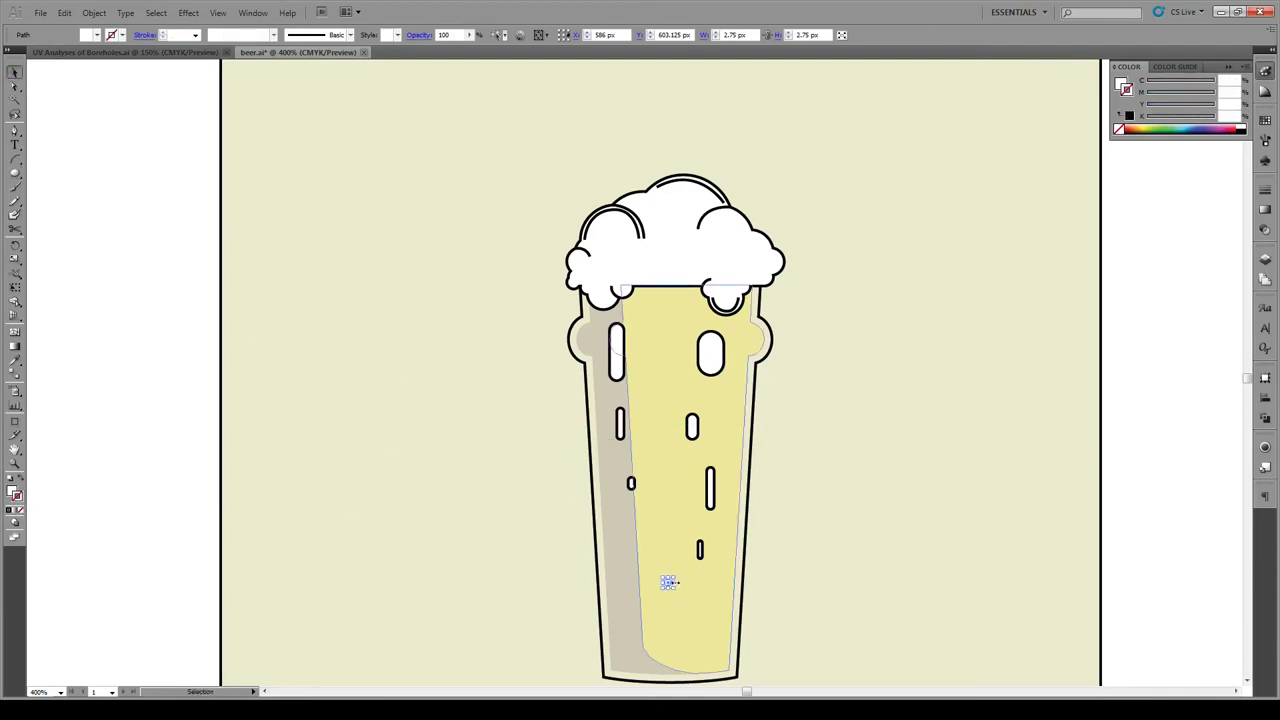
drag(667, 582, 697, 640)
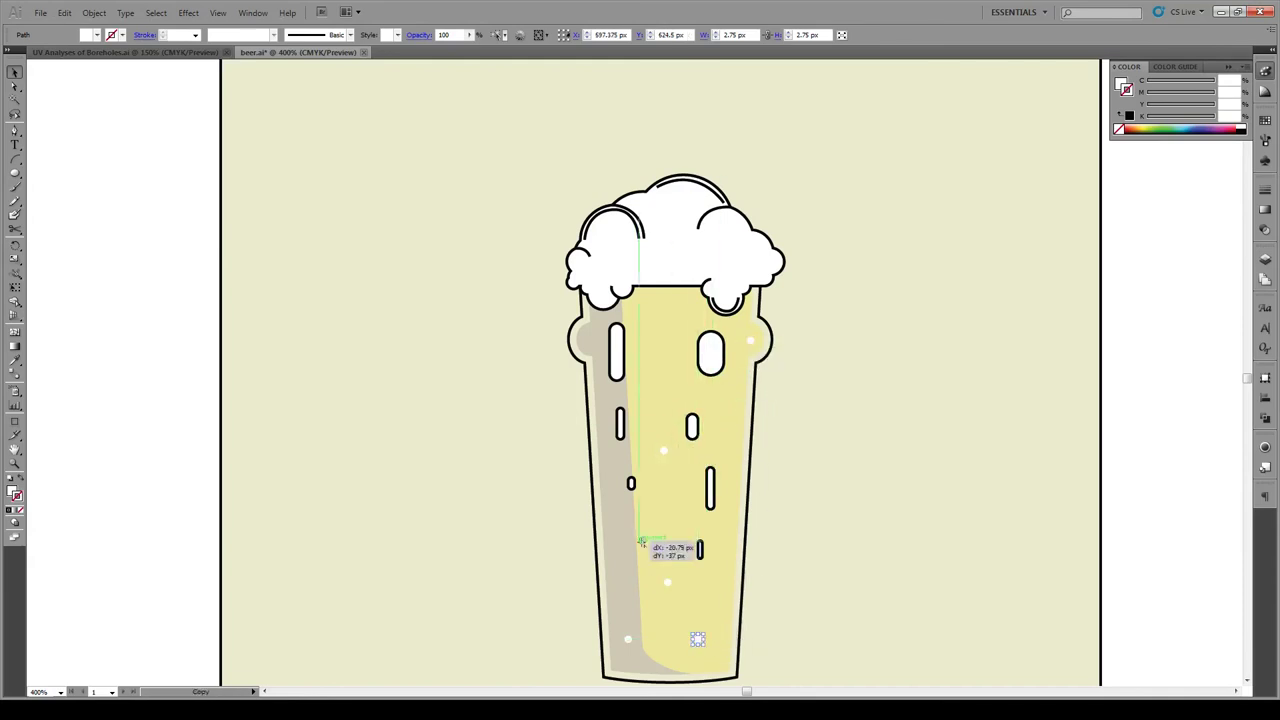
click(605, 418)
click(926, 449)
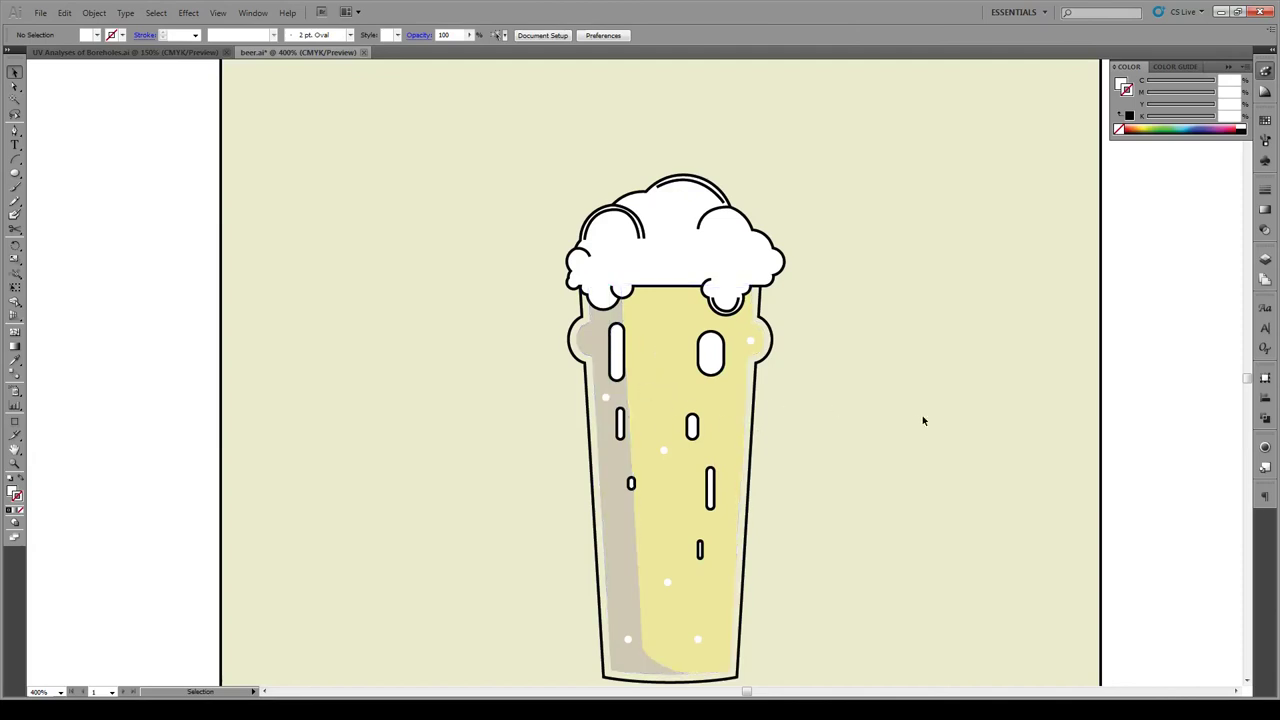
- Select the grey shadow shape on the lower glass's left side with Direct Selection
click(629, 219)
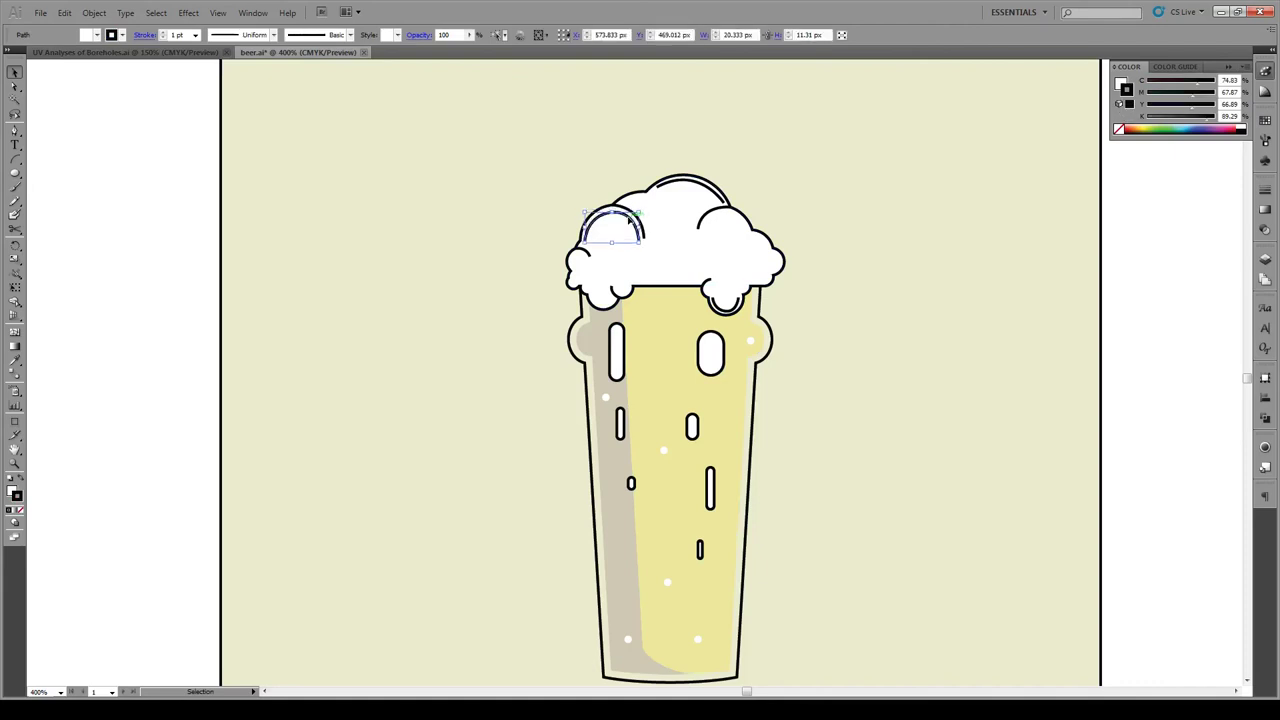
click(688, 183)
click(257, 274)
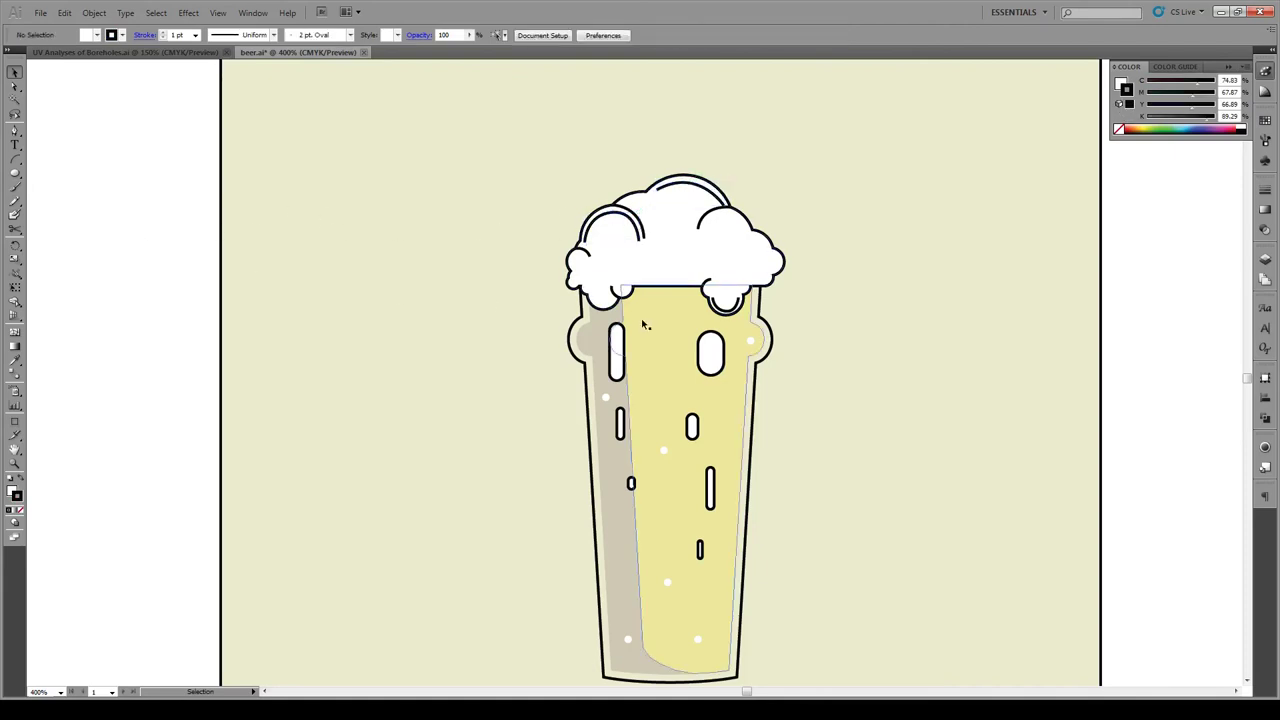
scroll(752, 352, down, 1)
scroll(950, 345, down, 2)
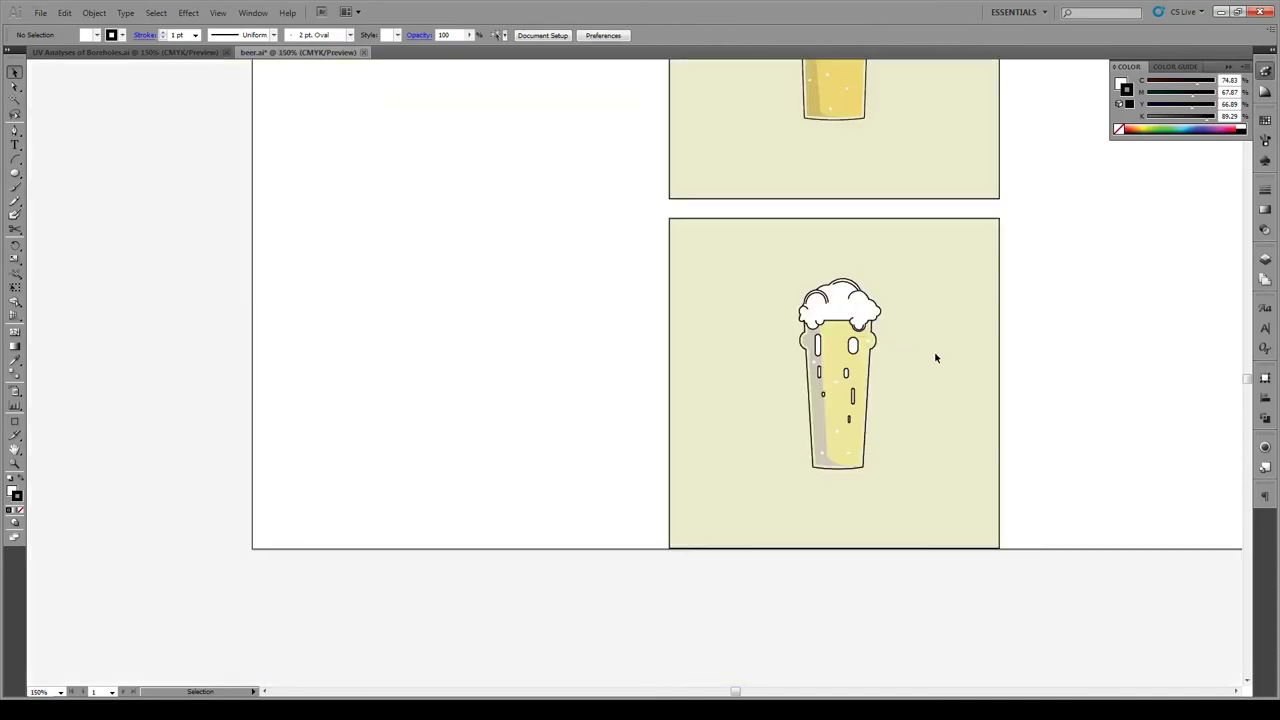
scroll(934, 353, up, 2)
scroll(935, 353, up, 1)
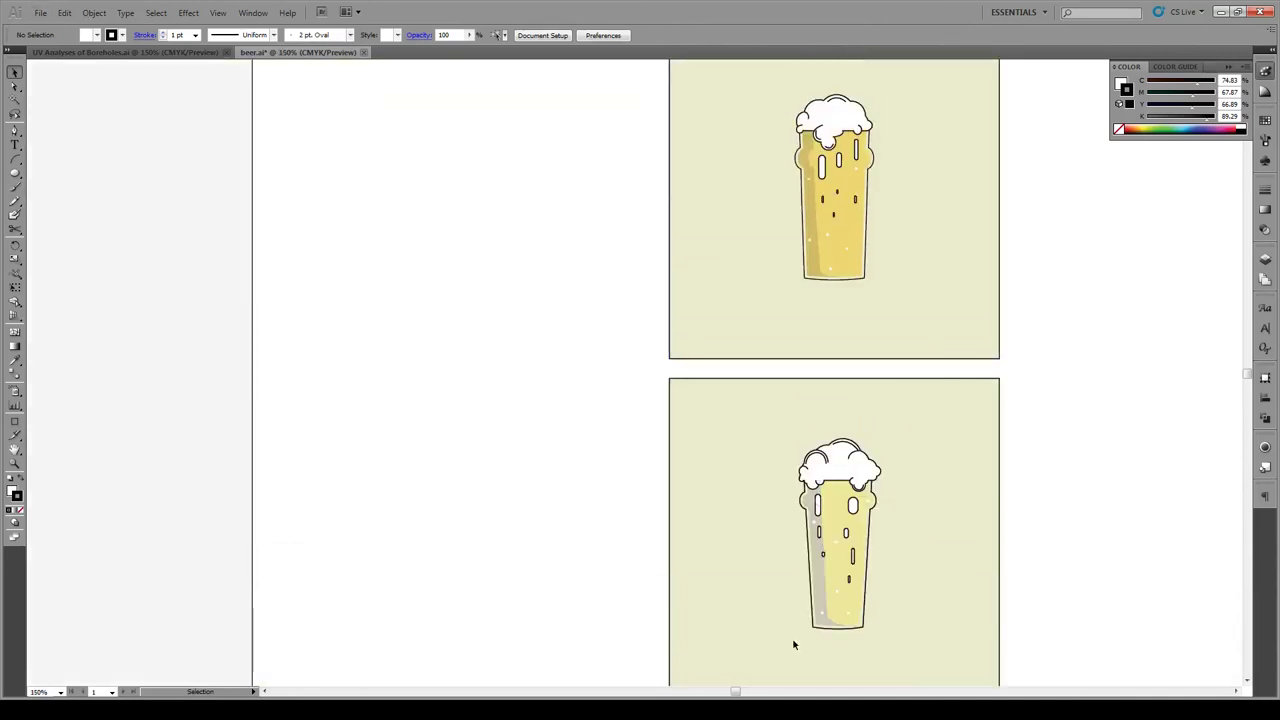
click(822, 592)
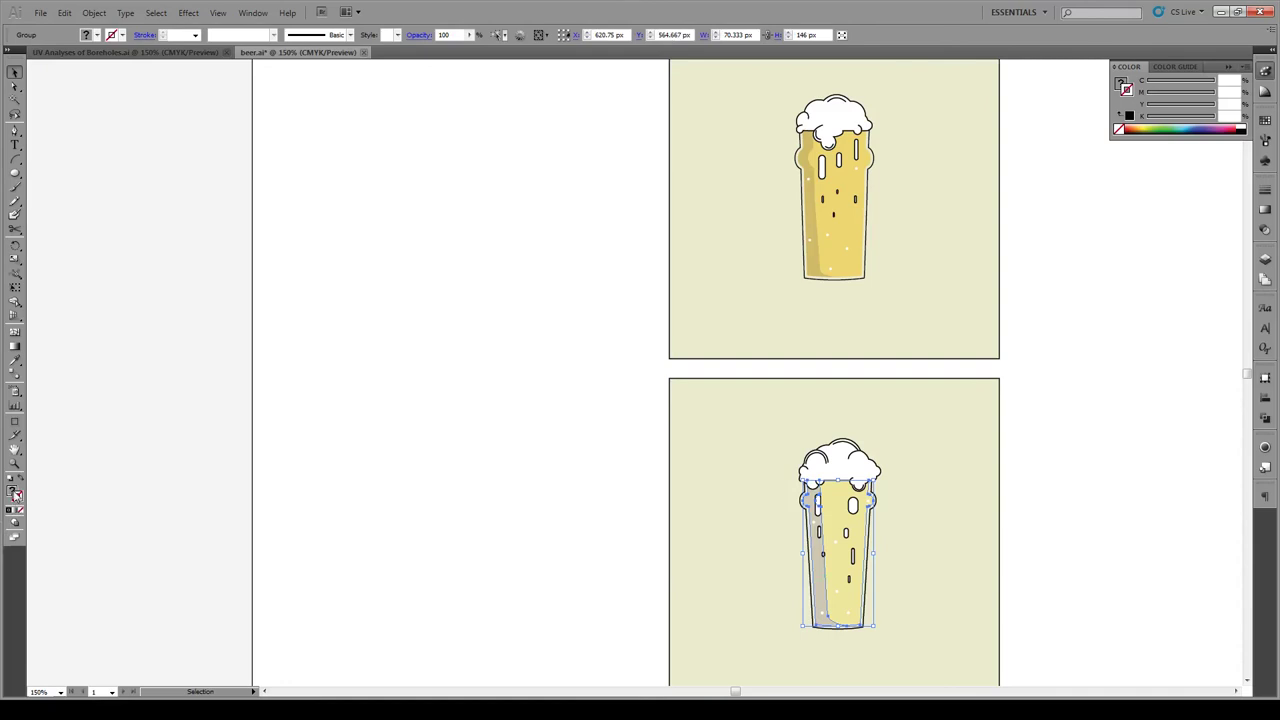
click(15, 86)
click(751, 517)
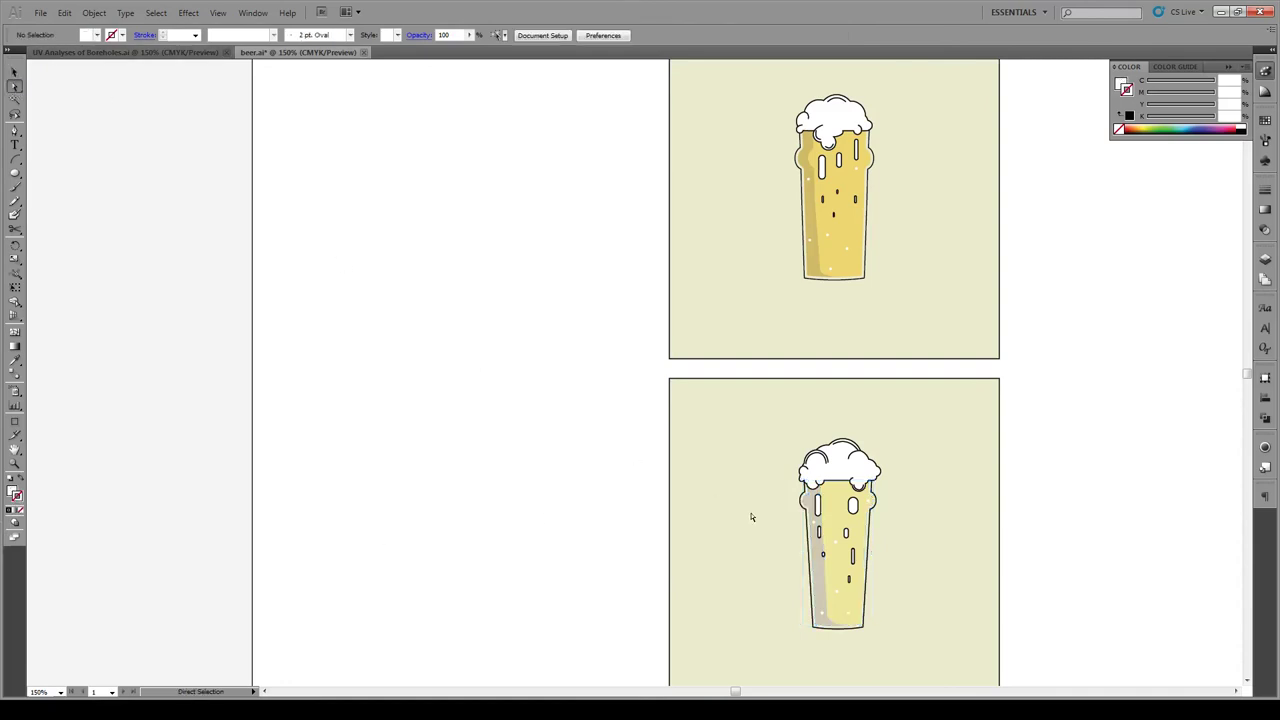
click(822, 575)
- Change the shadow's fill to pale golden yellow DDCC83 in the Color Picker
double_click(15, 493)
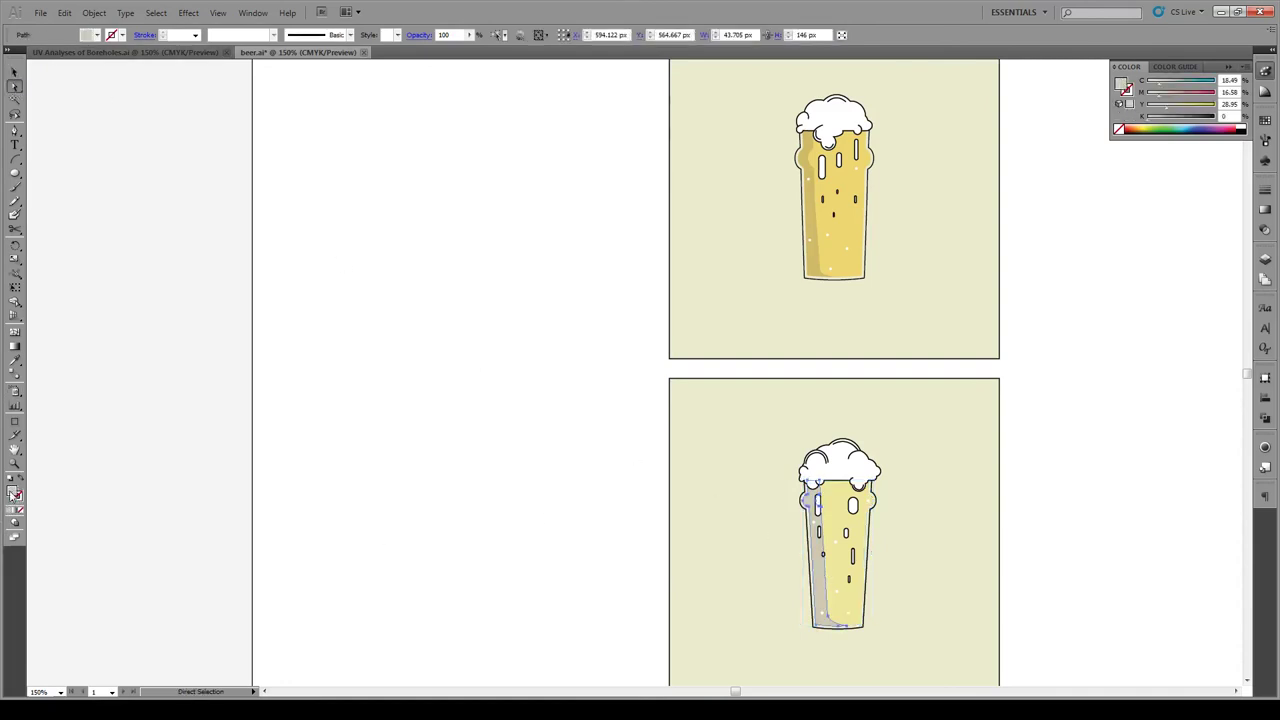
drag(492, 328, 522, 301)
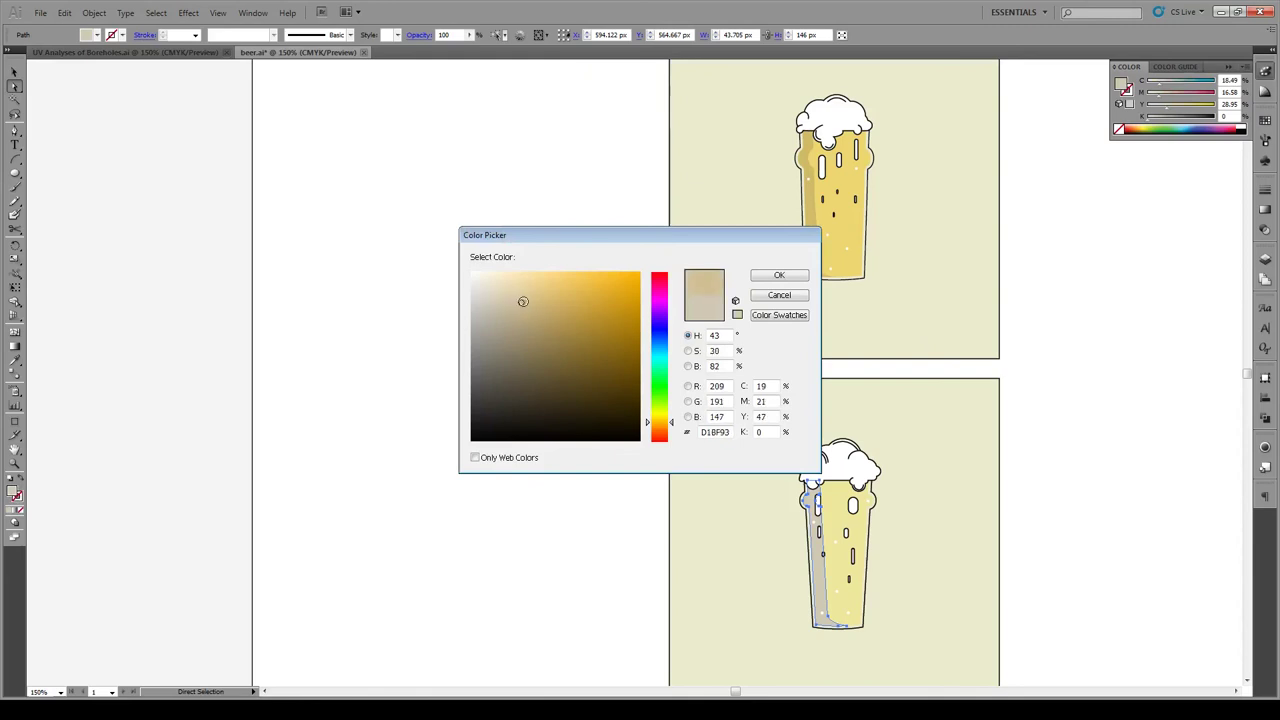
drag(671, 423, 671, 419)
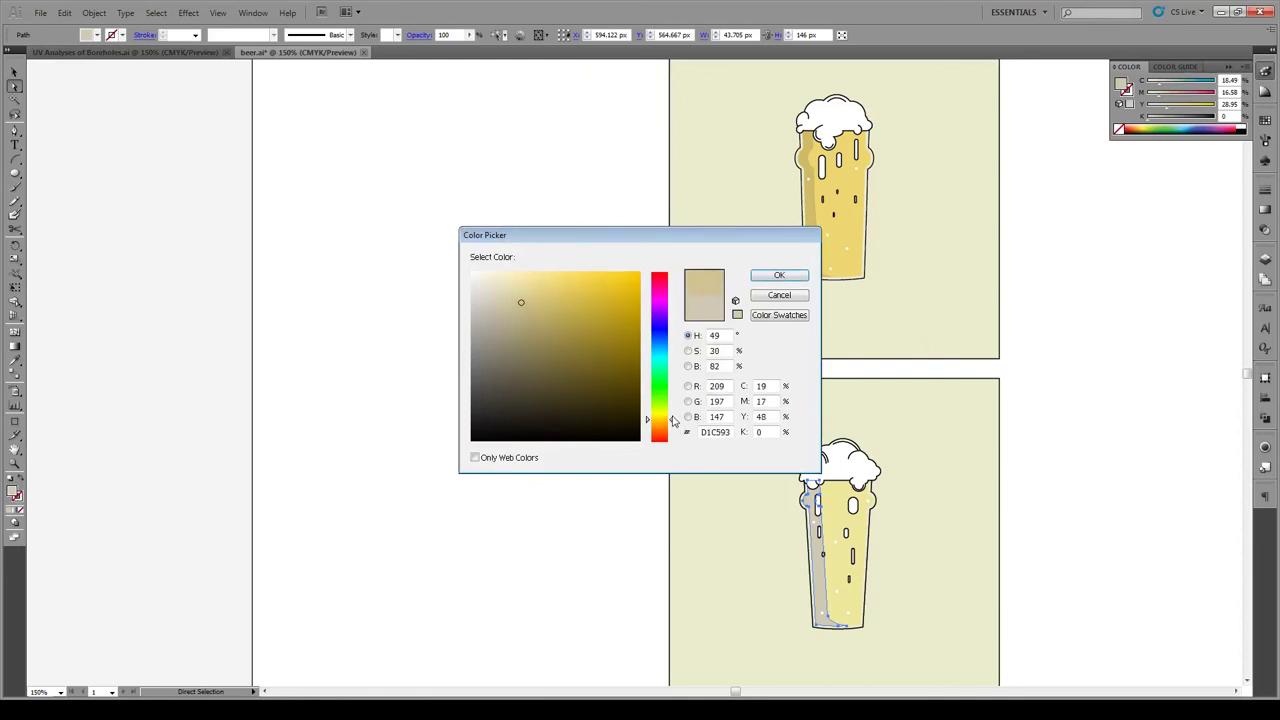
drag(522, 289, 553, 288)
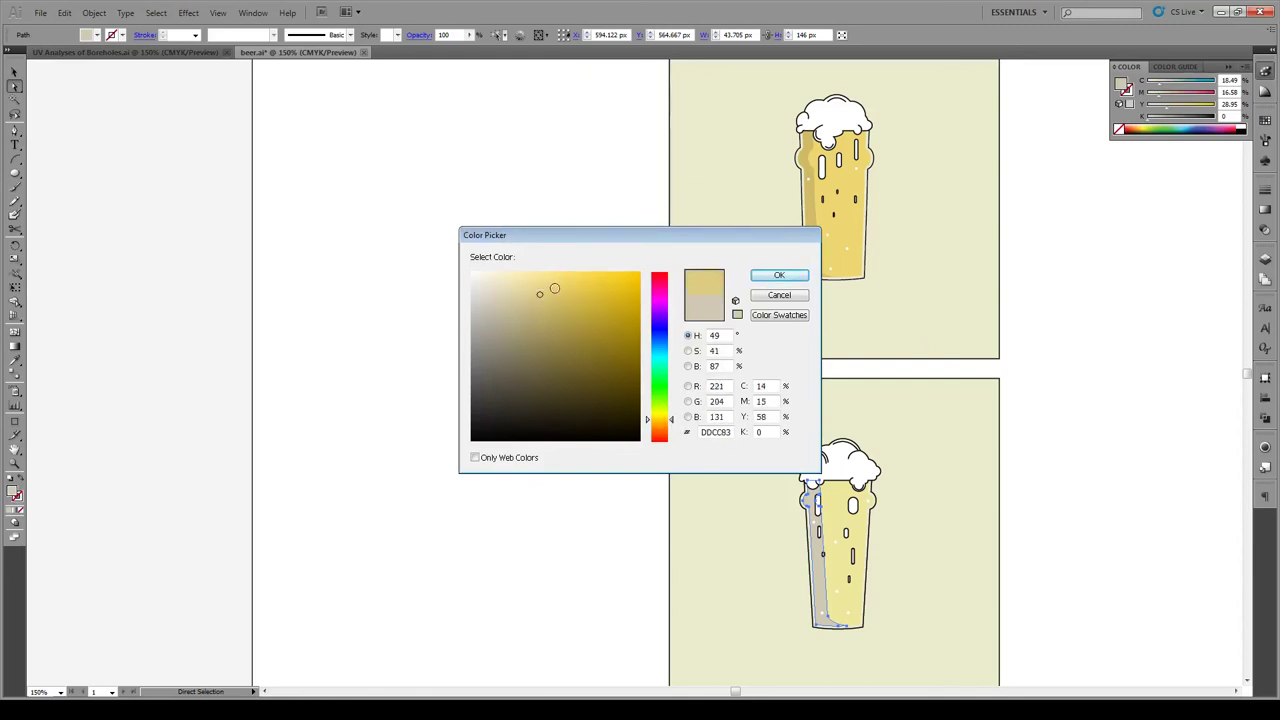
click(762, 277)
click(486, 343)
scroll(914, 494, down, 2)
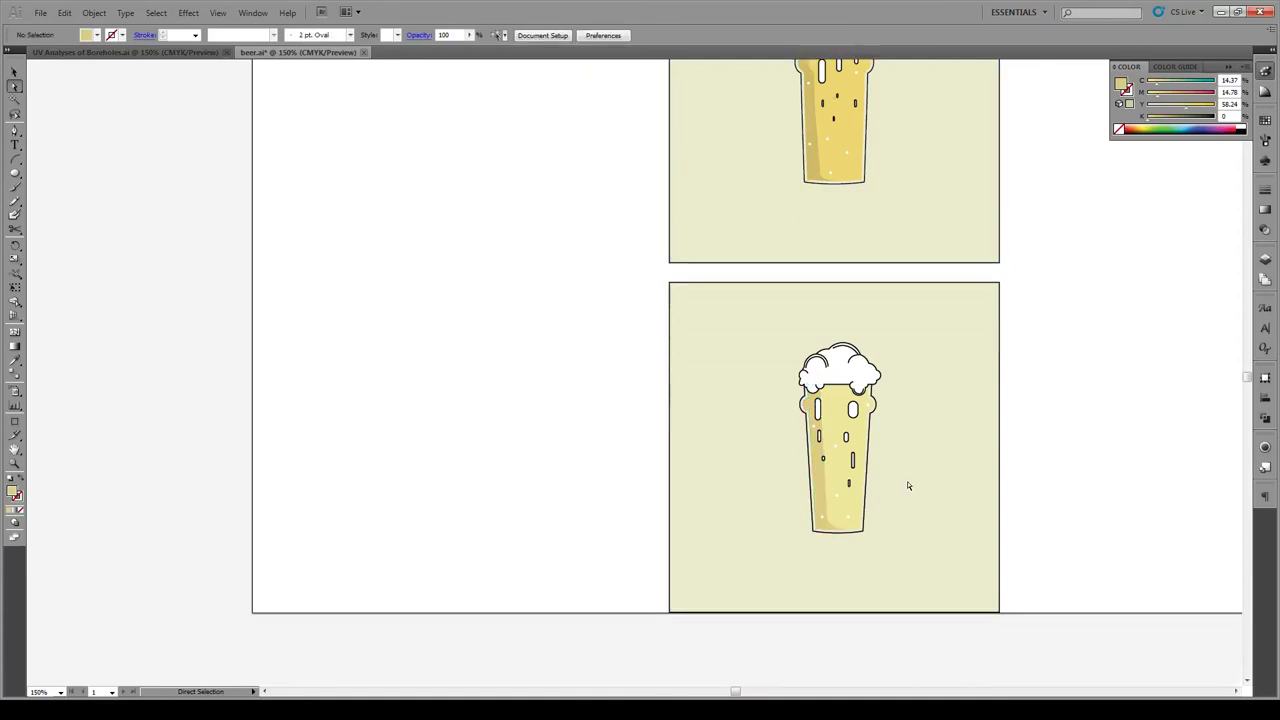
scroll(908, 483, up, 2)
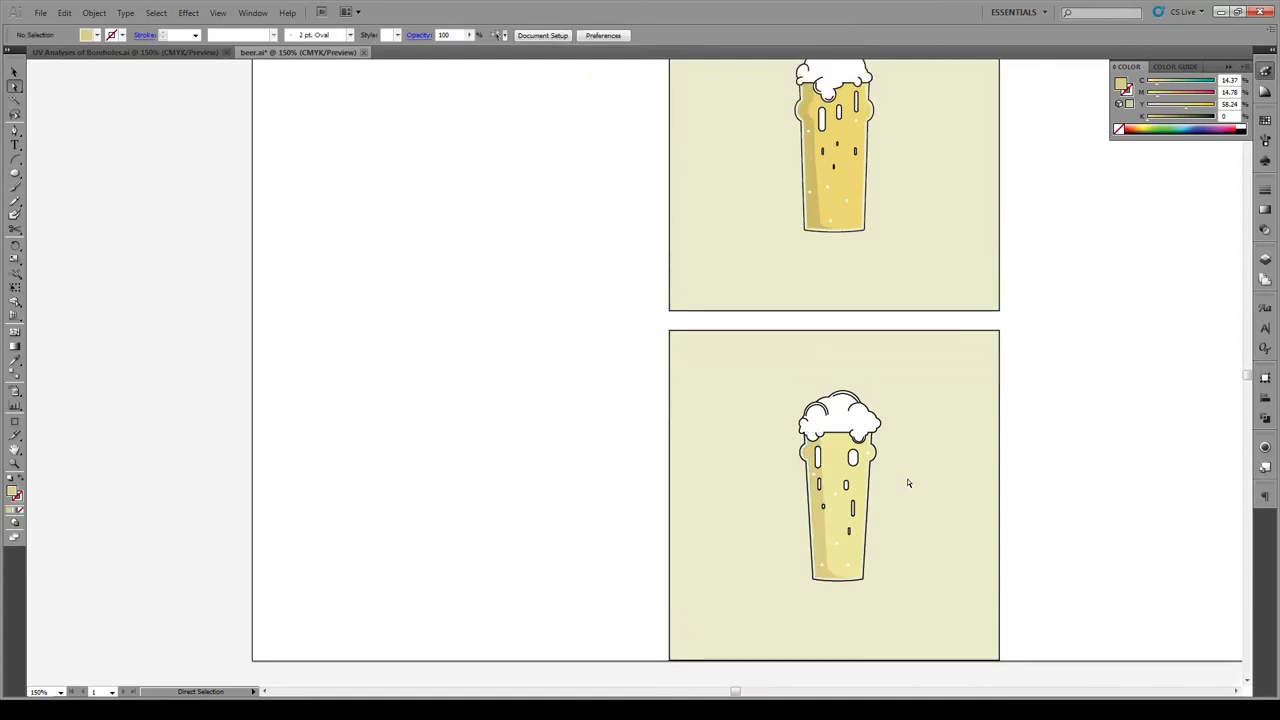